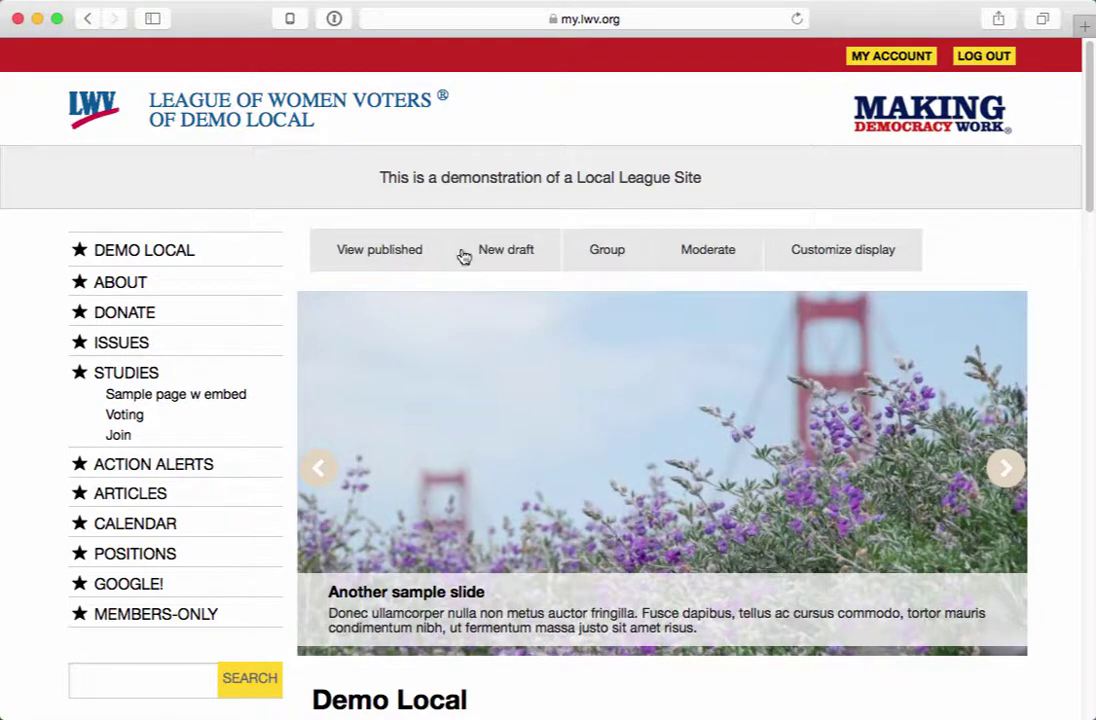
- Open the MEMBERS-ONLY page, then view it in logged-out Firefox showing Access denied
left_click_drag(330, 120, 178, 116)
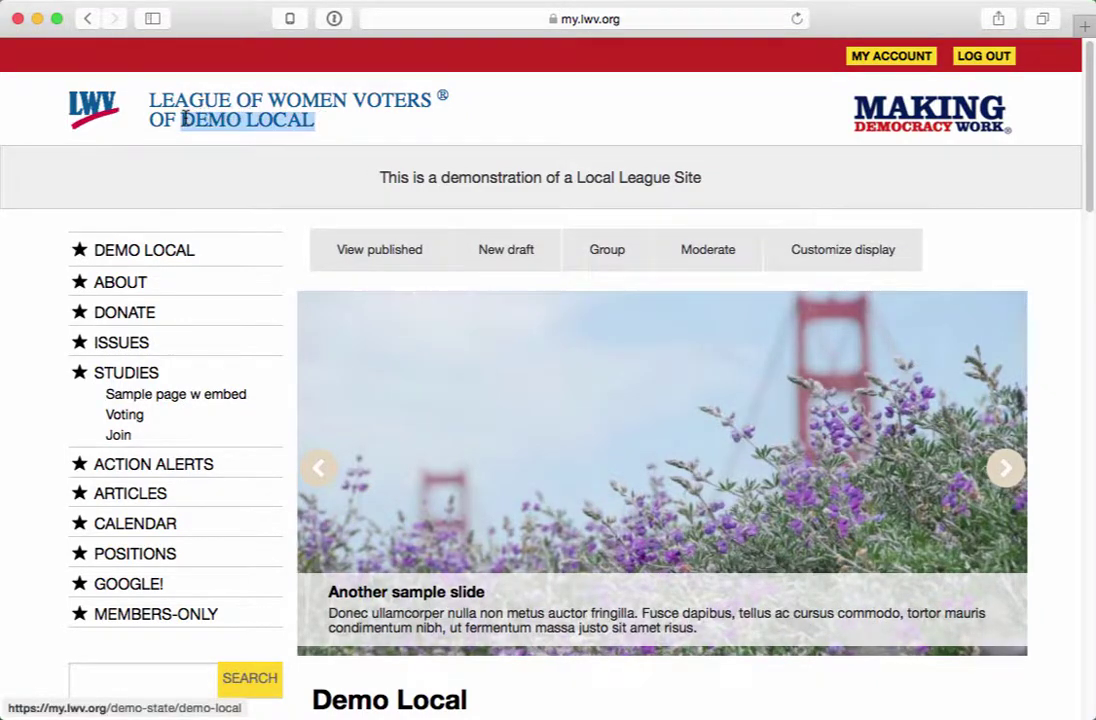
scroll(220, 519, "down", 13)
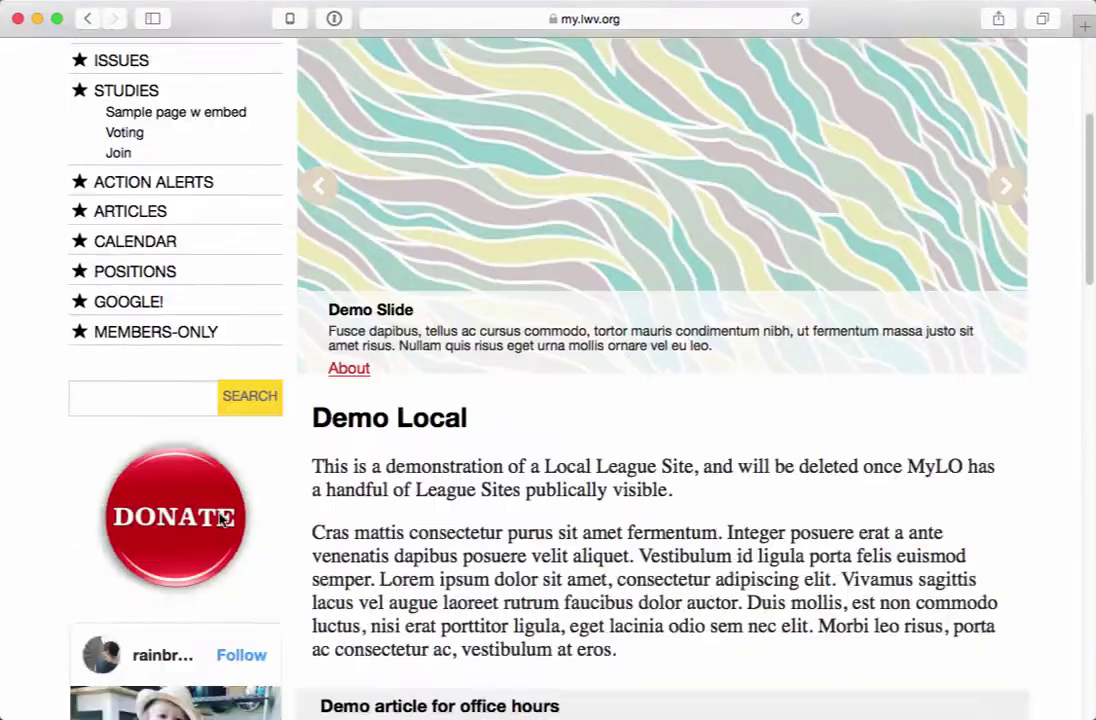
scroll(220, 519, "down", 5)
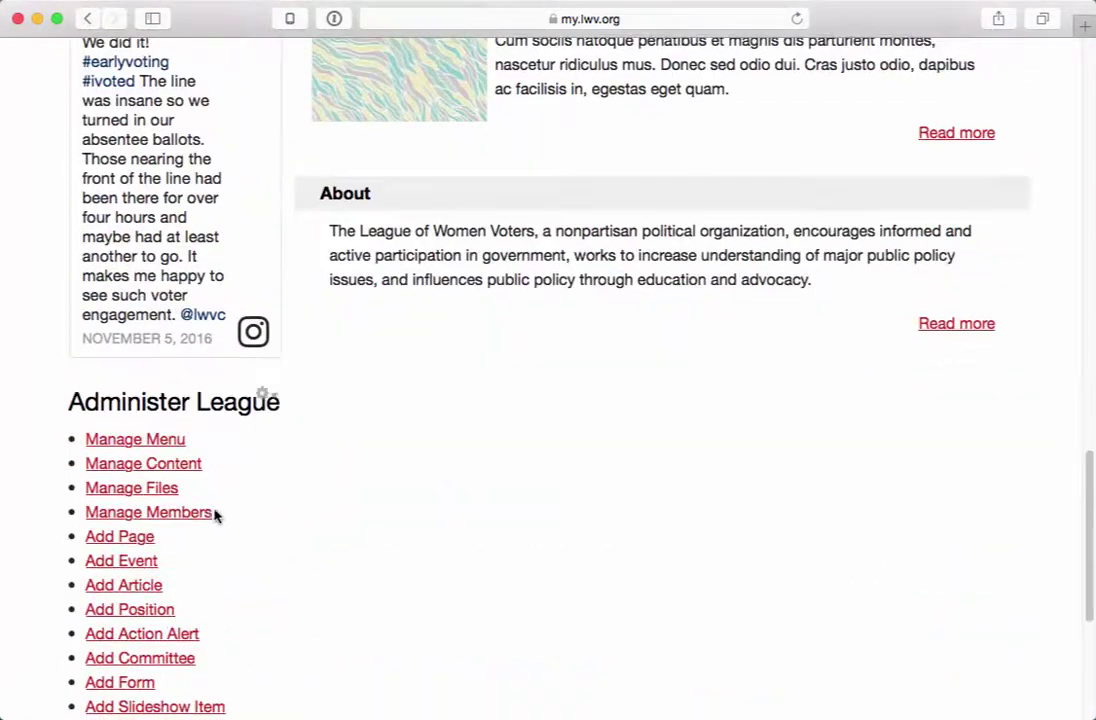
scroll(160, 520, "up", 18)
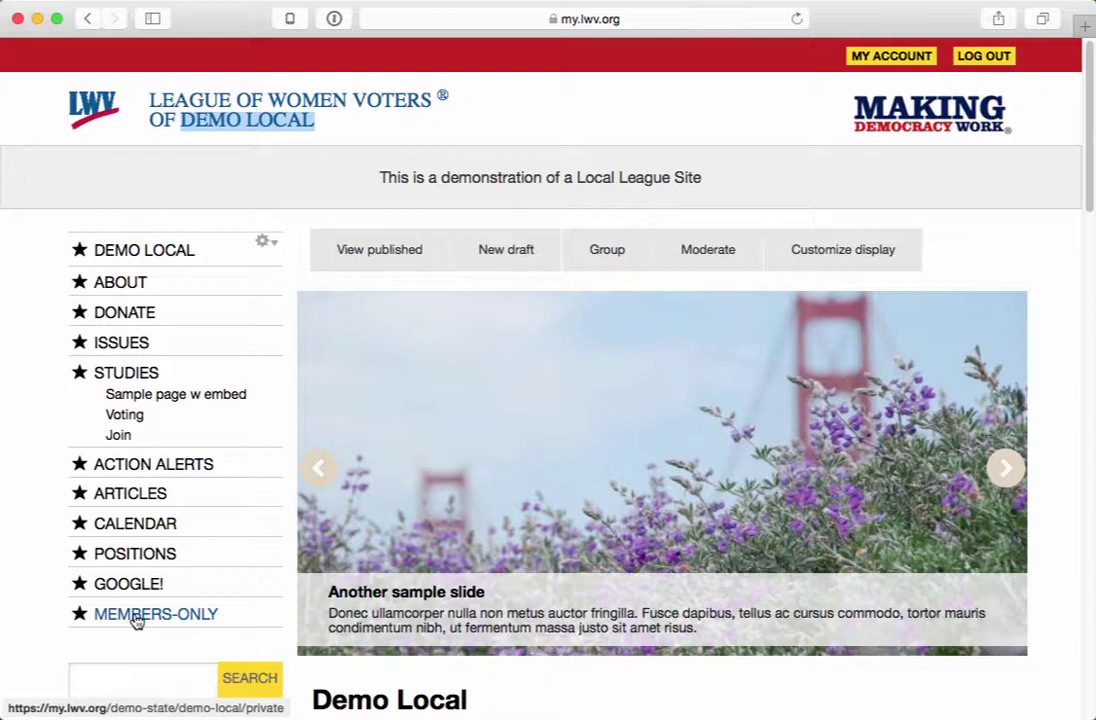
left_click(136, 617)
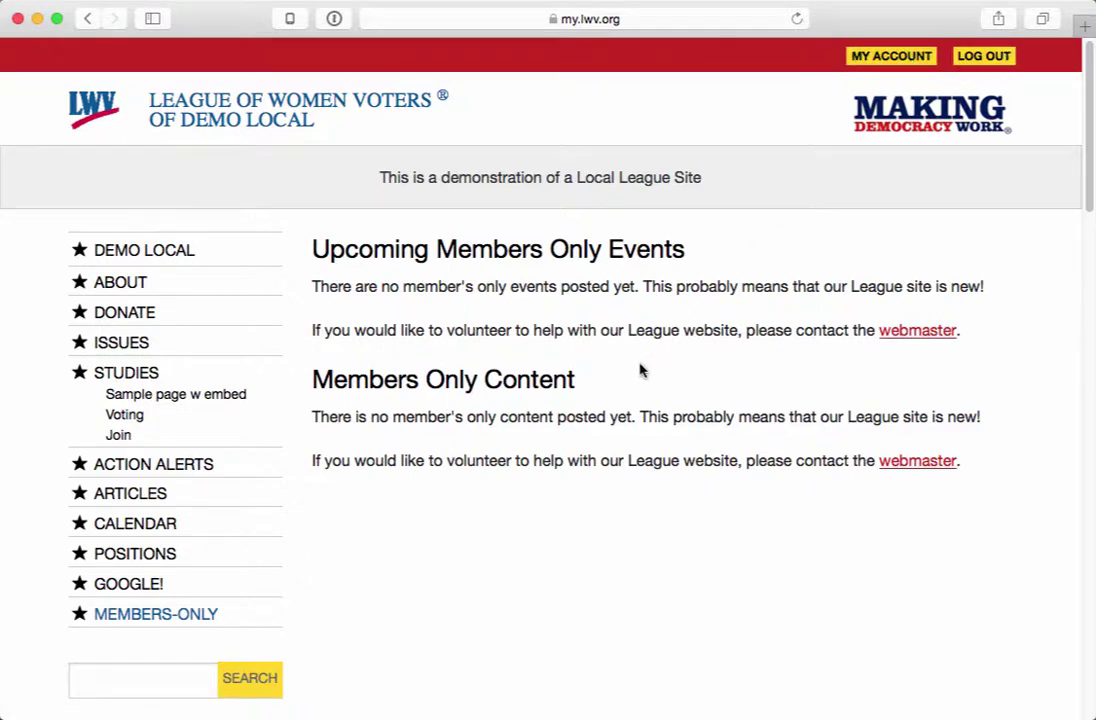
key("super+Tab")
key("super+Tab")
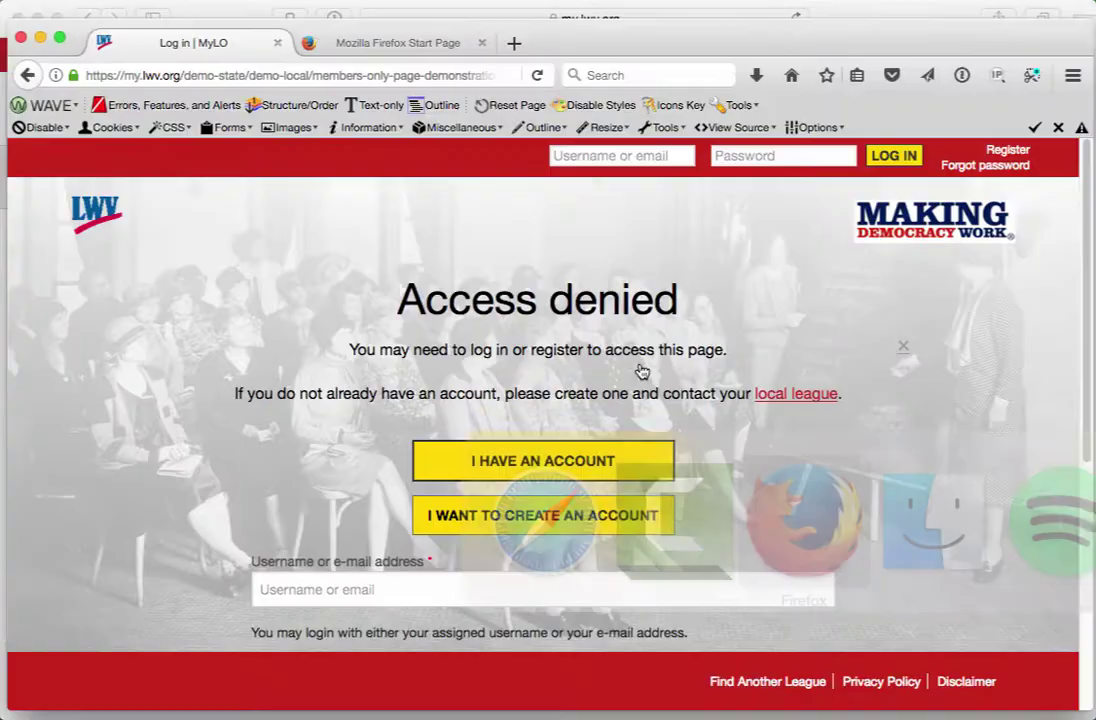
- Load the Demo Local home page logged out and confirm no MEMBERS-ONLY menu item
left_click(305, 75)
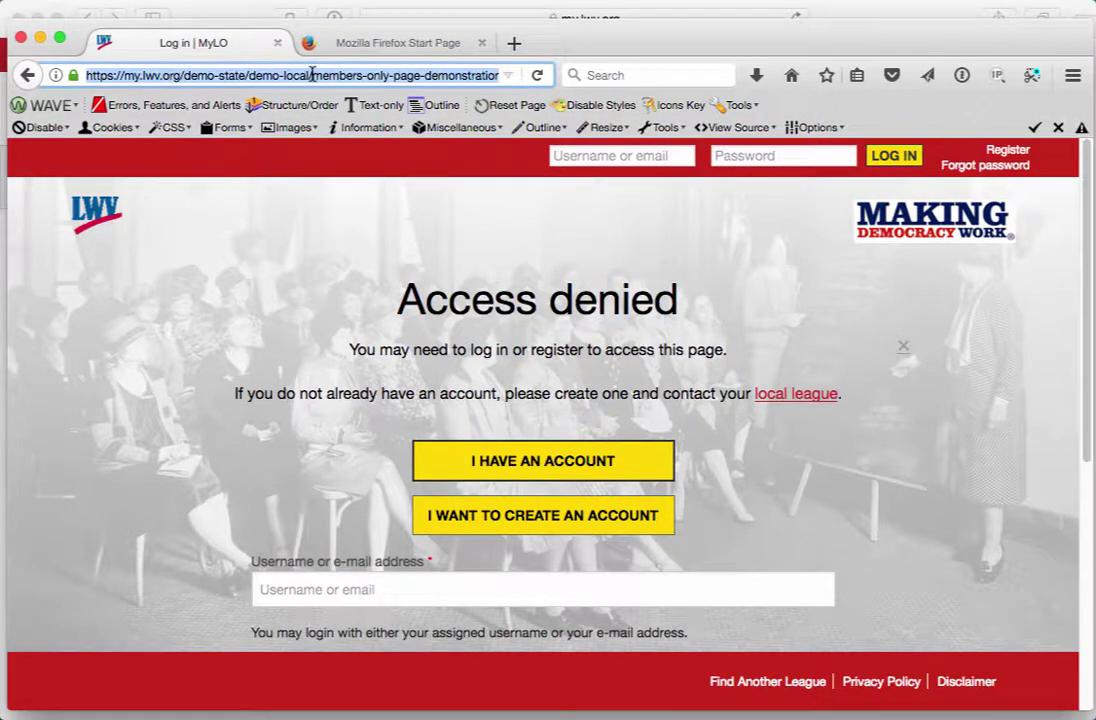
left_click(312, 75)
key("shift+End")
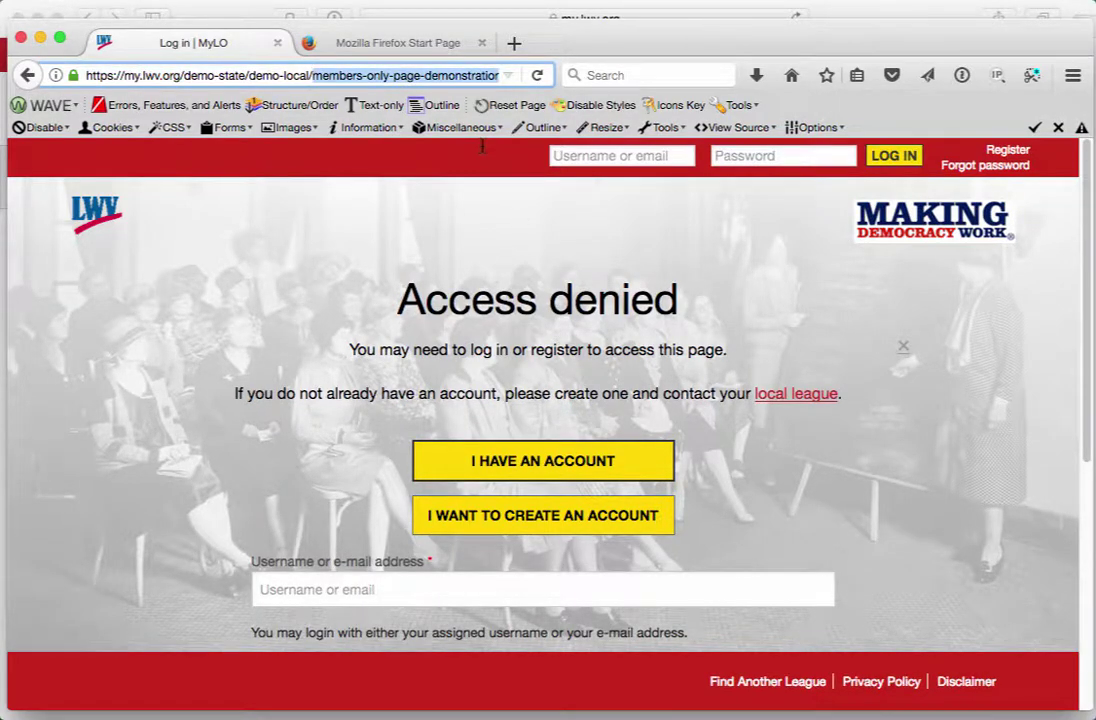
key("BackSpace")
key("Return")
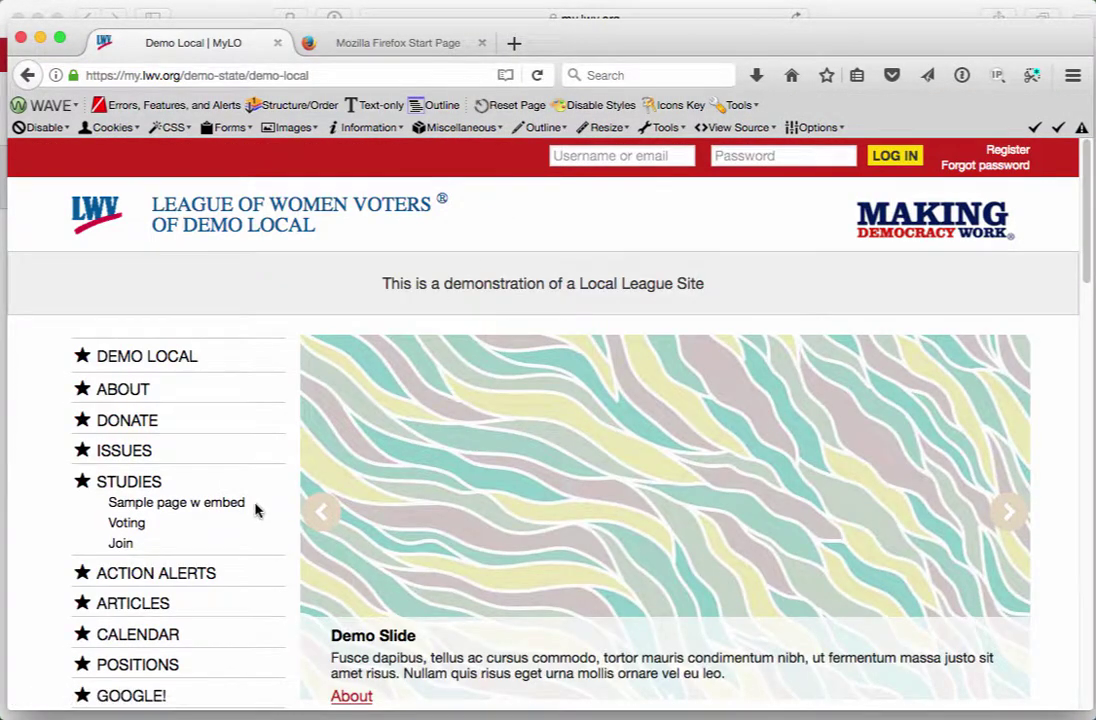
scroll(247, 526, "down", 3)
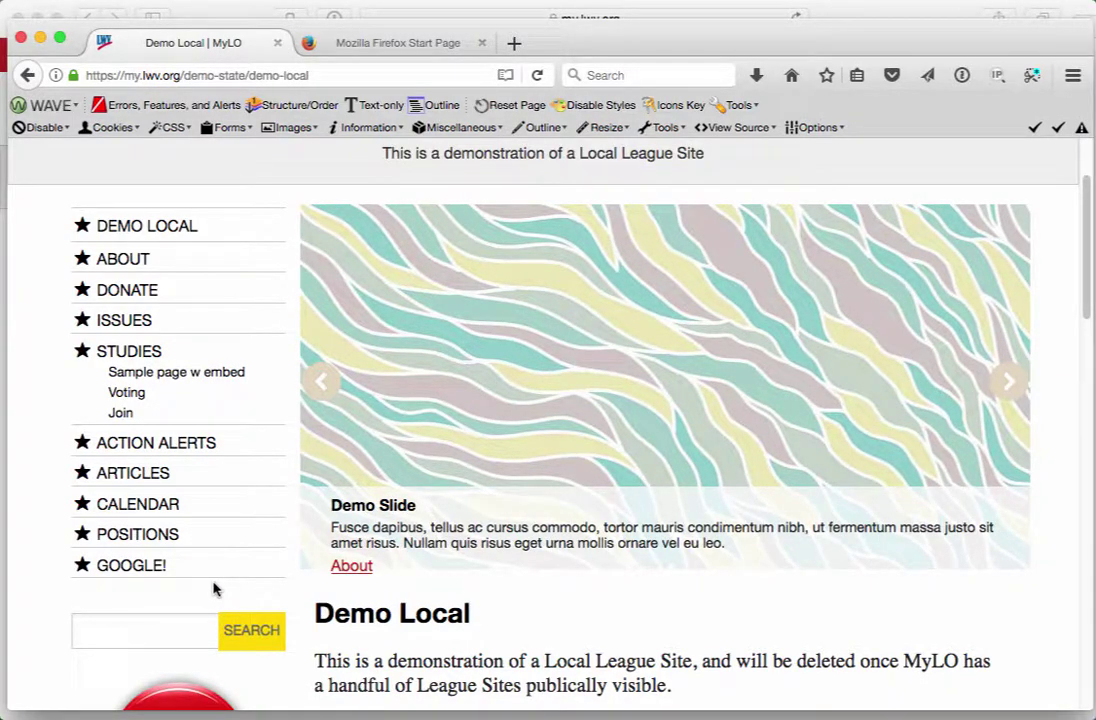
scroll(213, 590, "up", 1)
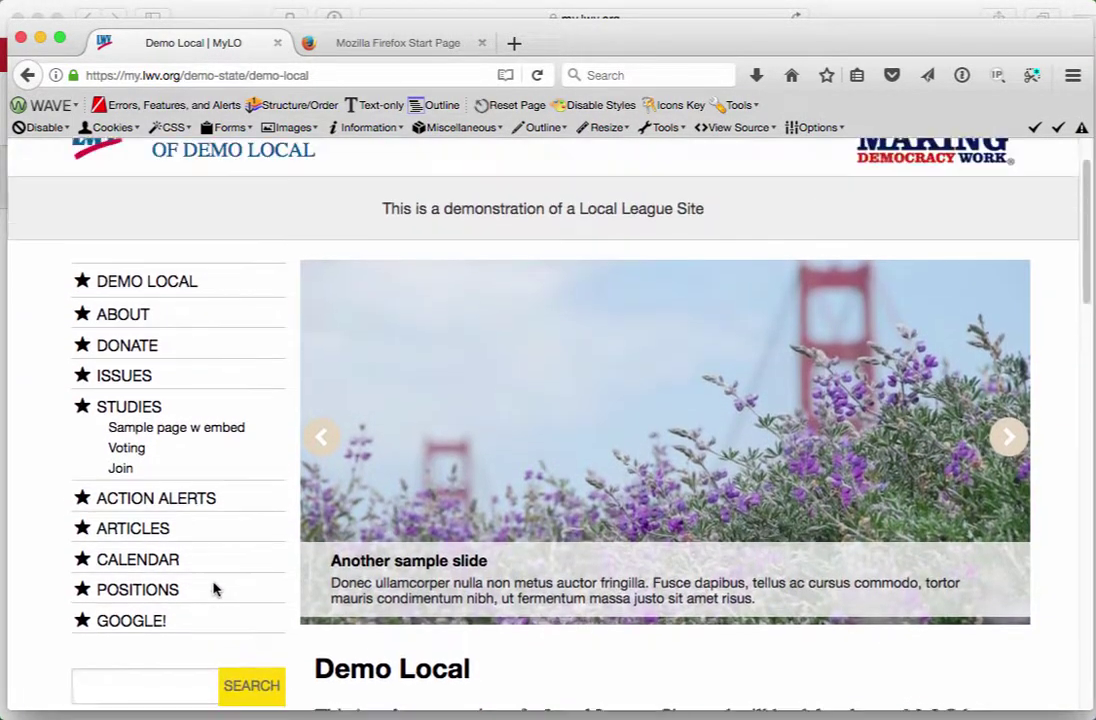
scroll(213, 590, "up", 2)
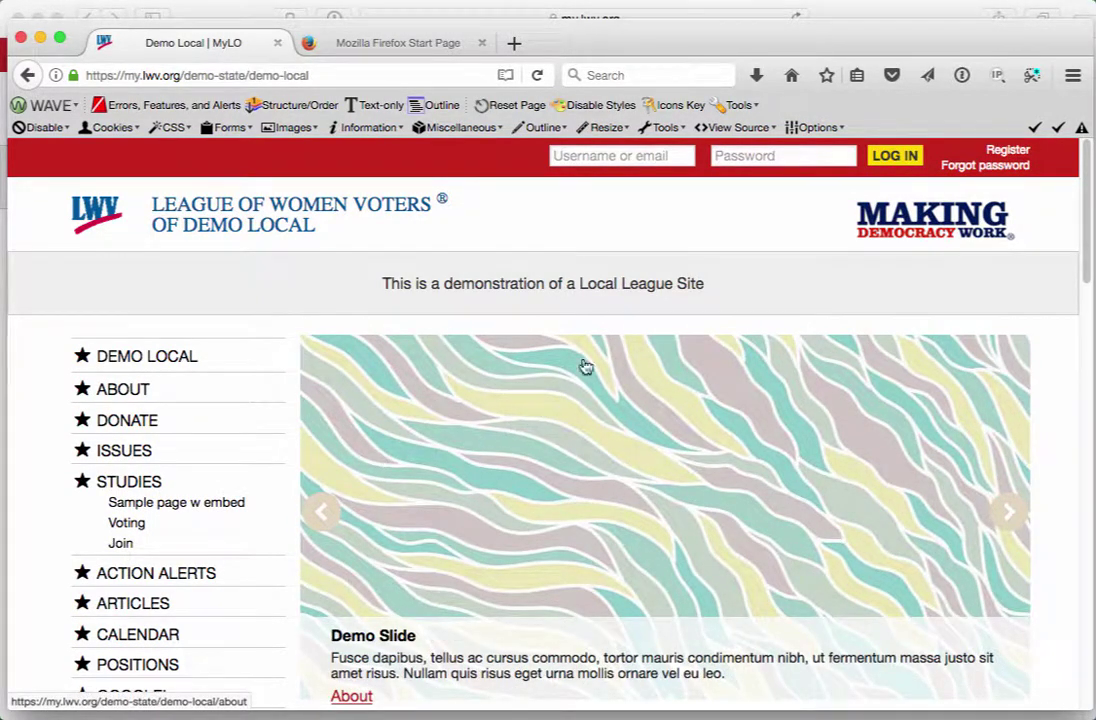
- Point out the username and password login fields, then return to the logged-in browser
left_click(643, 155)
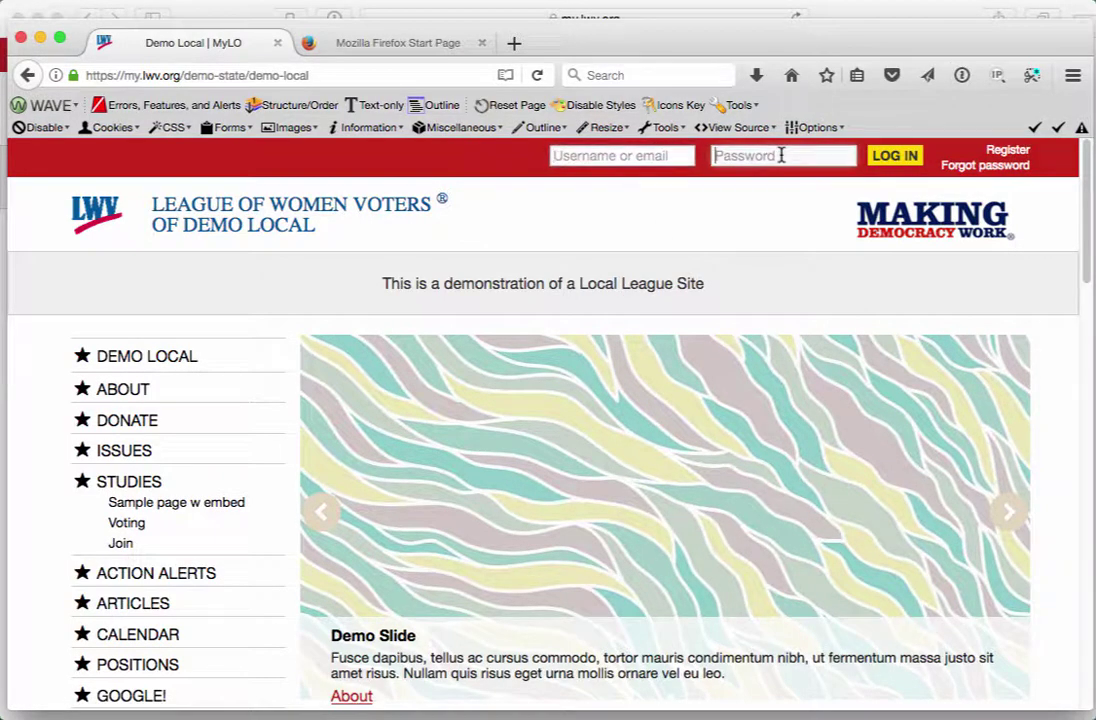
left_click(781, 155)
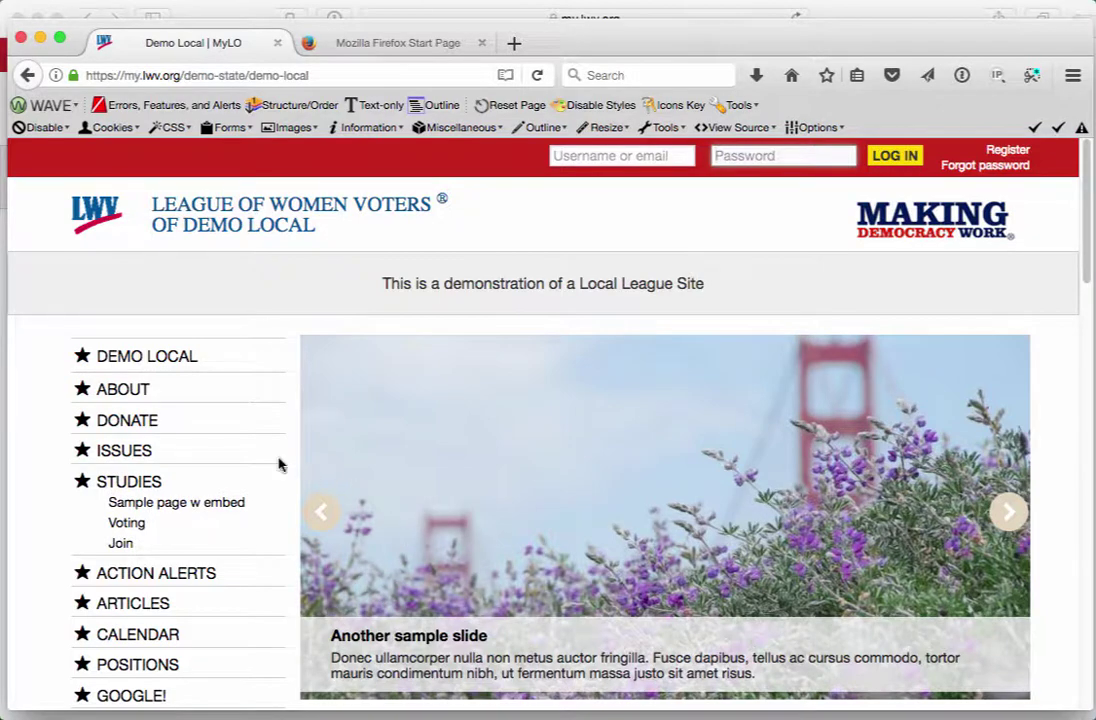
scroll(235, 551, "down", 2)
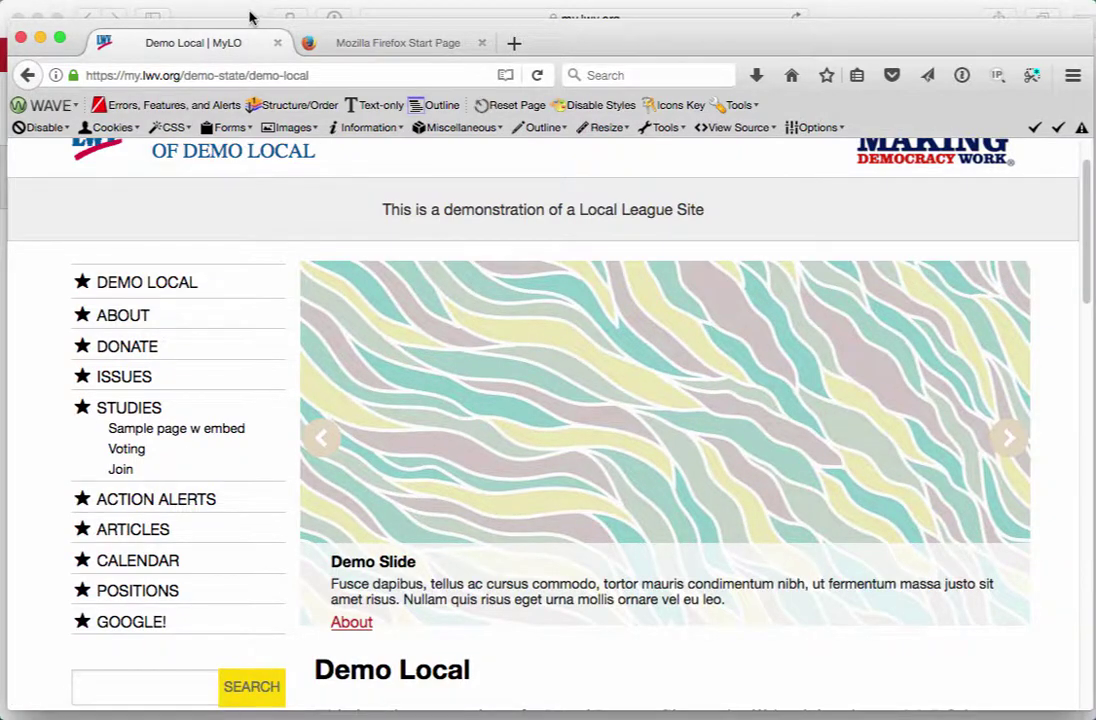
left_click(282, 25)
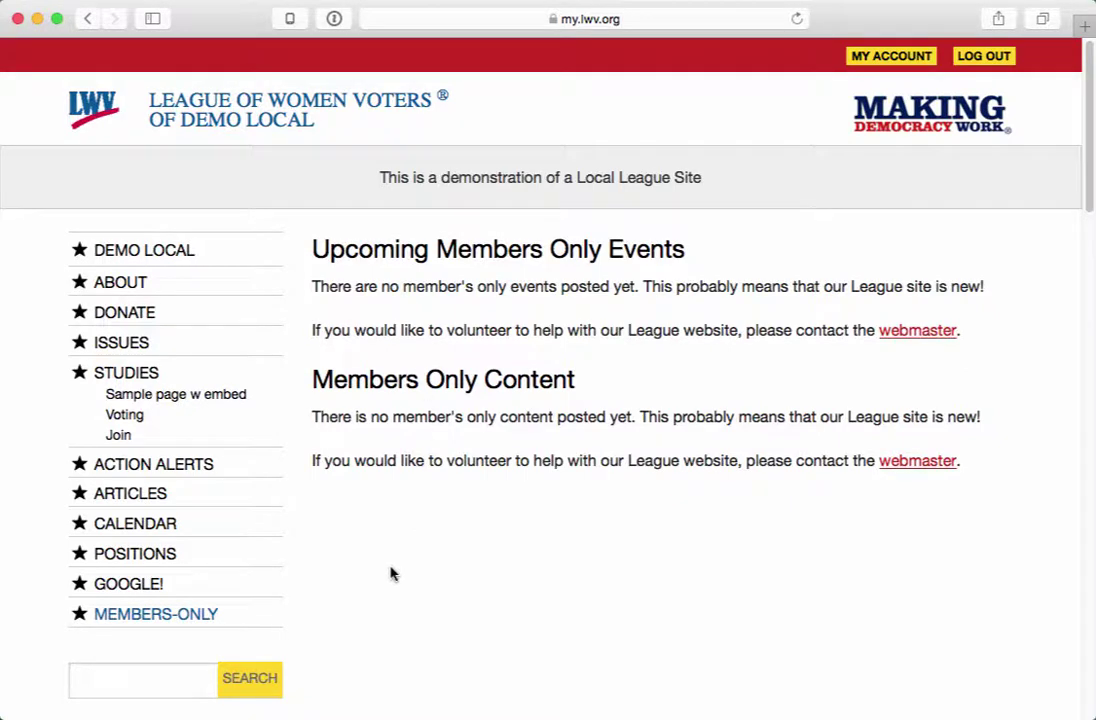
- Create a new action alert titled 'This is a members only action alert for demo' ending 2017 Oct 31
scroll(390, 573, "down", 5)
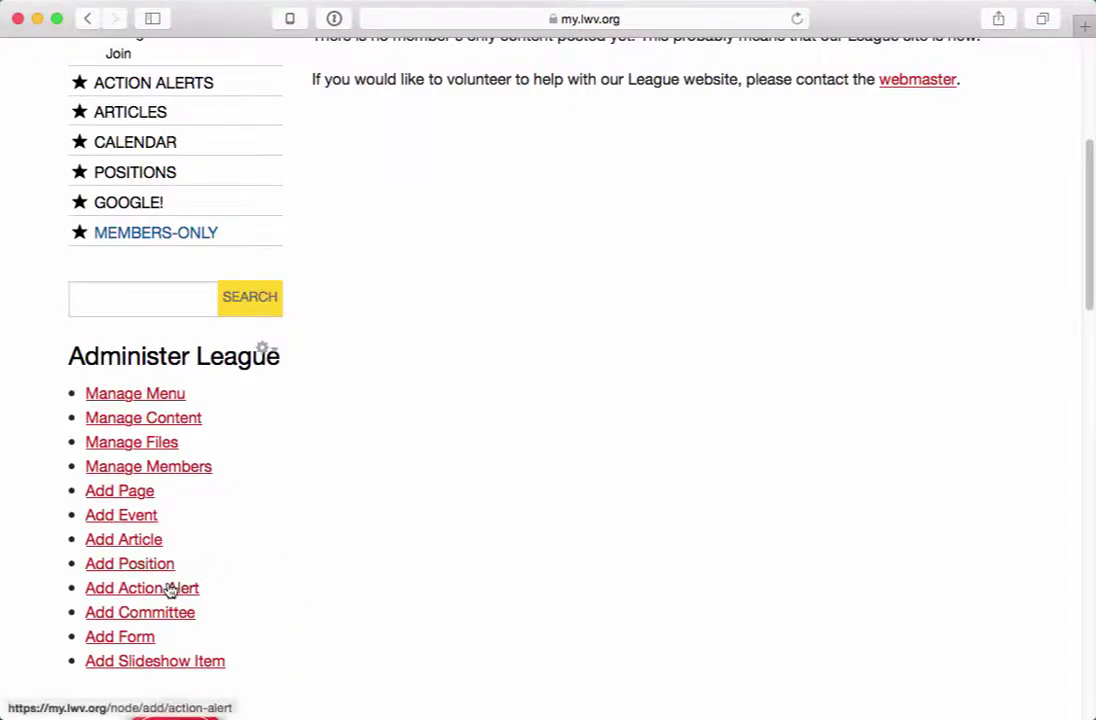
left_click(168, 590)
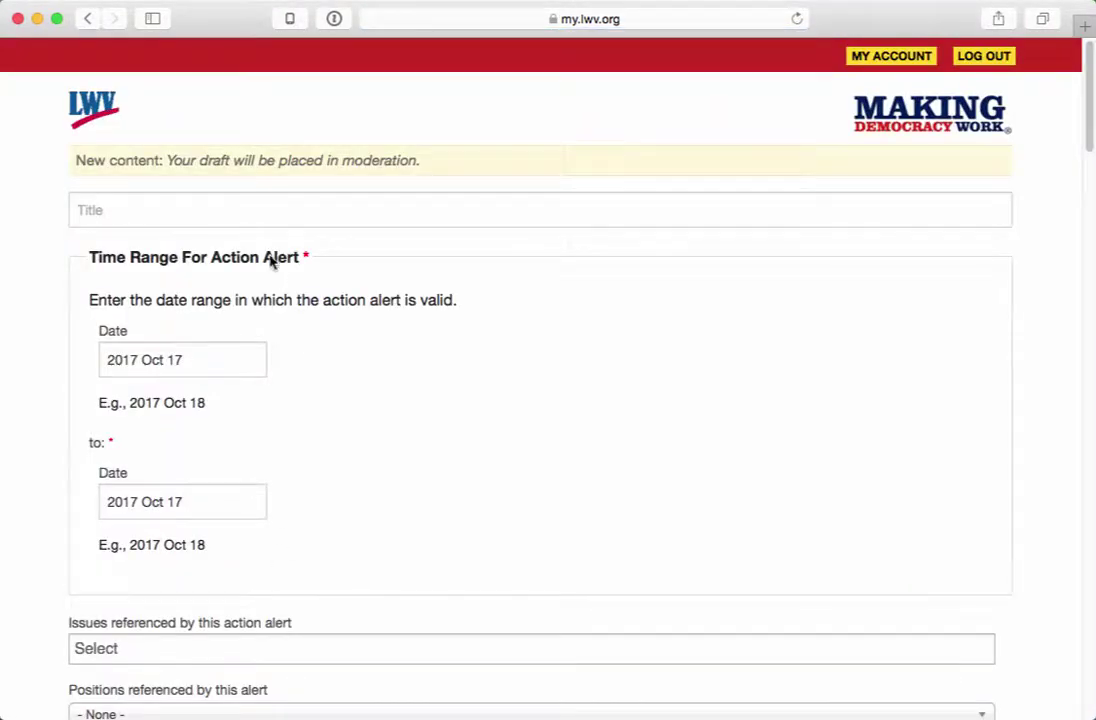
left_click(191, 204)
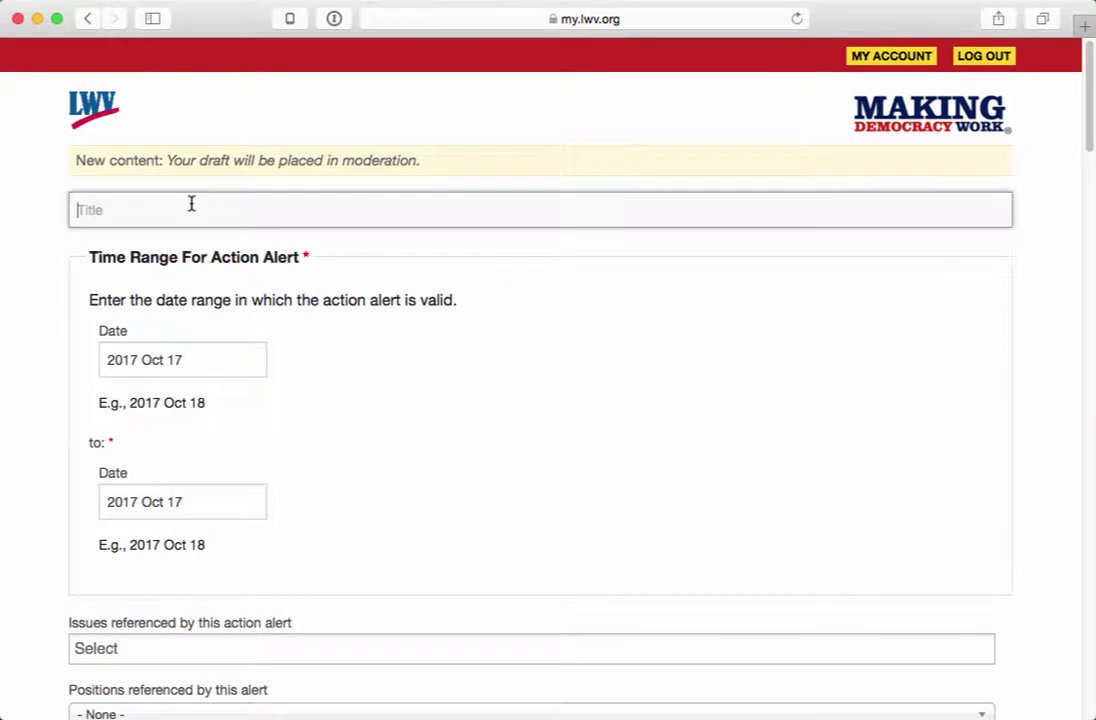
type("This is a mem")
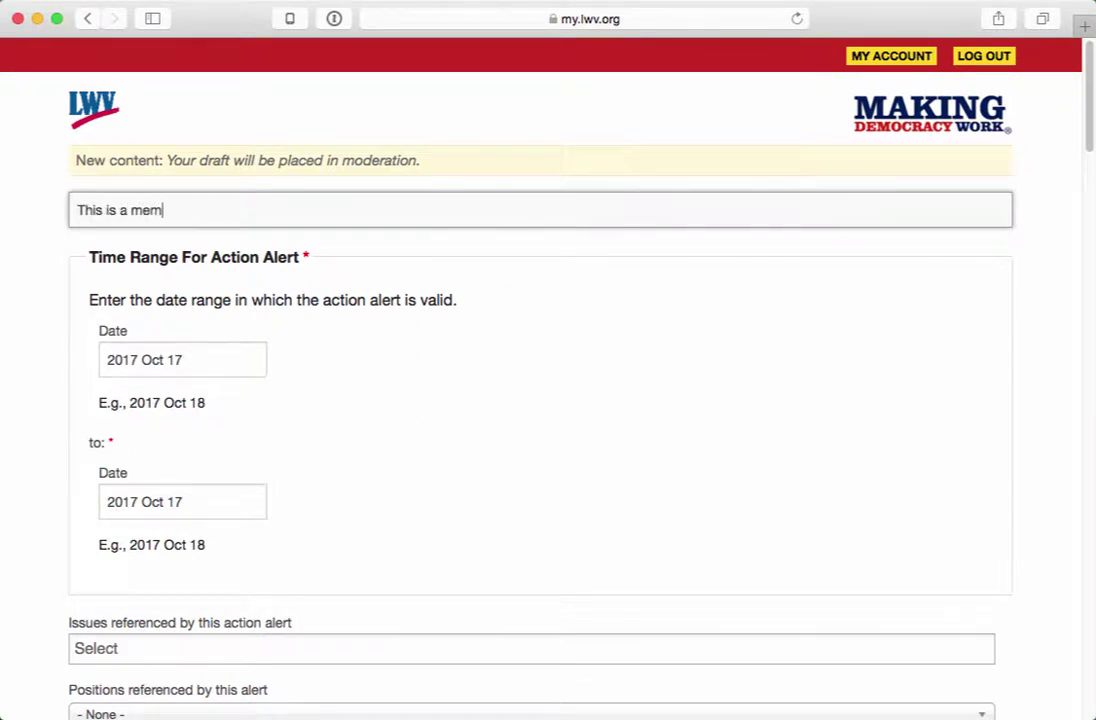
type("bers only action a")
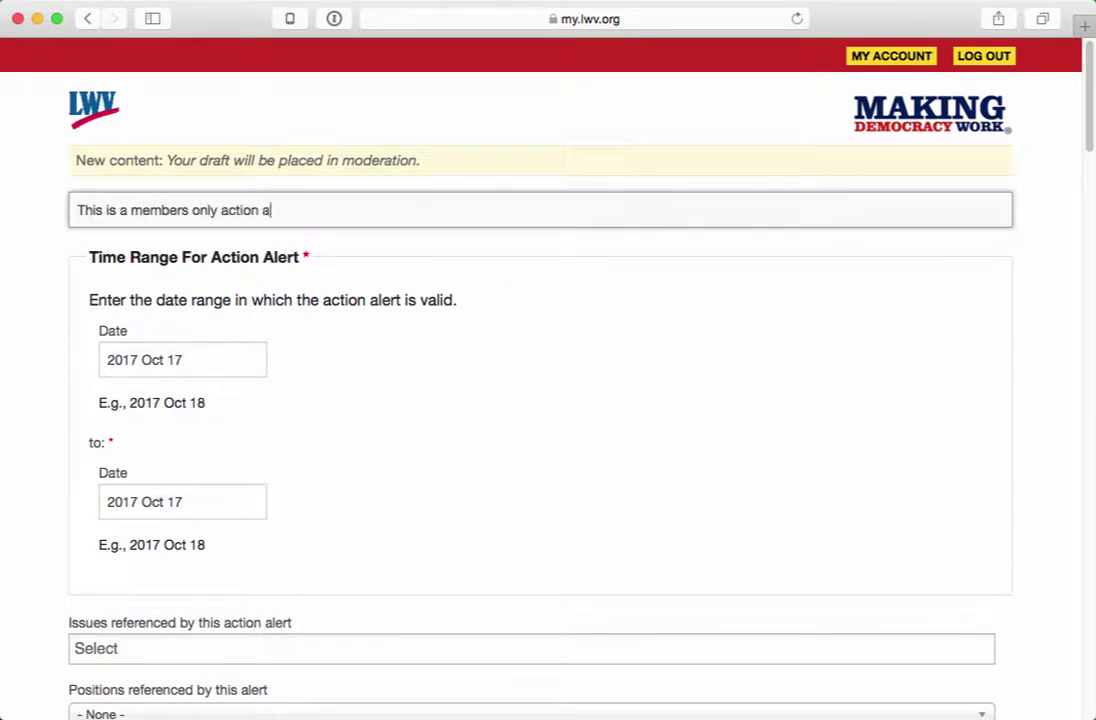
type("lert for demo")
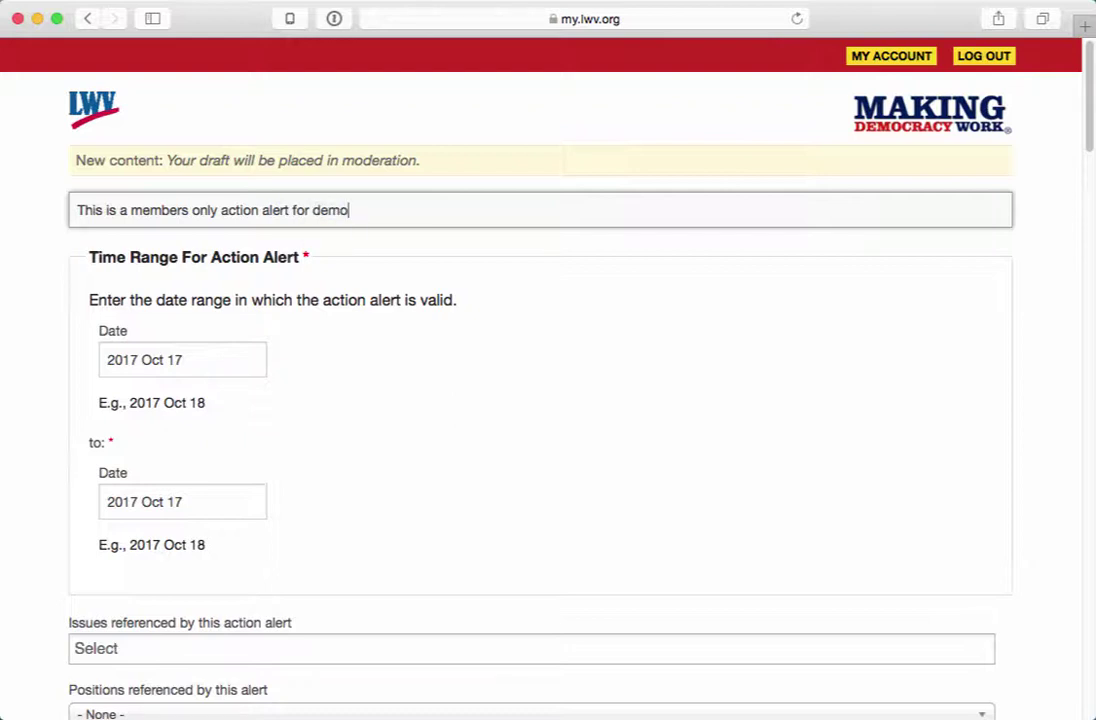
left_click(174, 503)
left_click(200, 461)
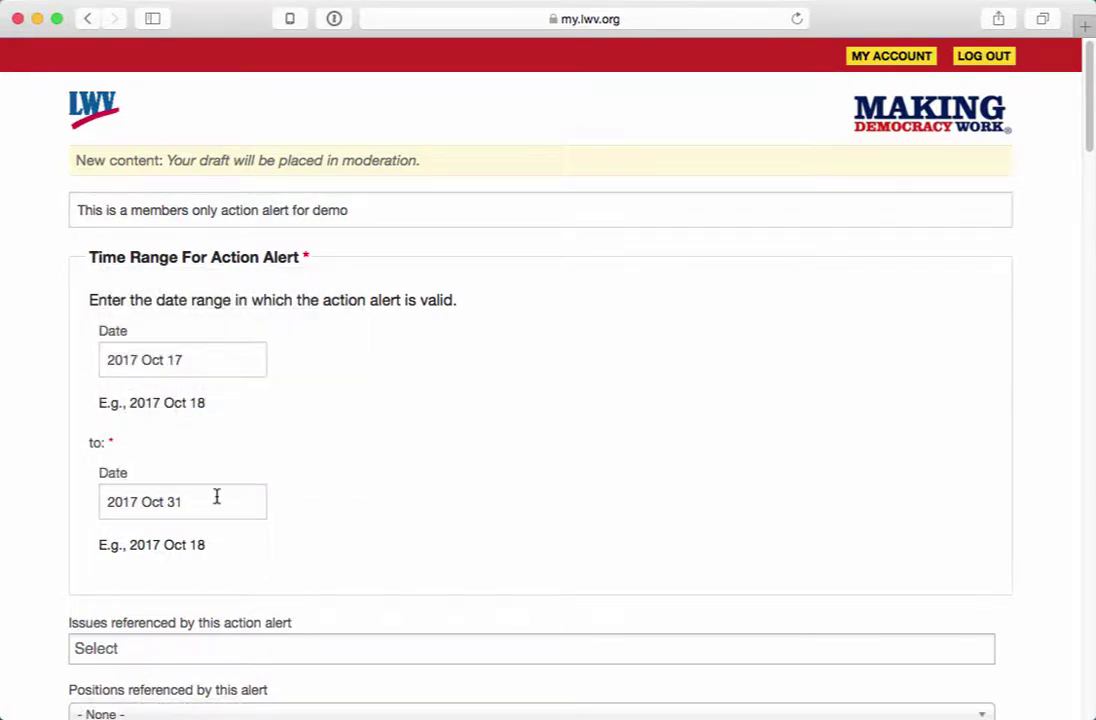
- Paste a lorem ipsum paragraph into the Body editor
scroll(294, 602, "down", 5)
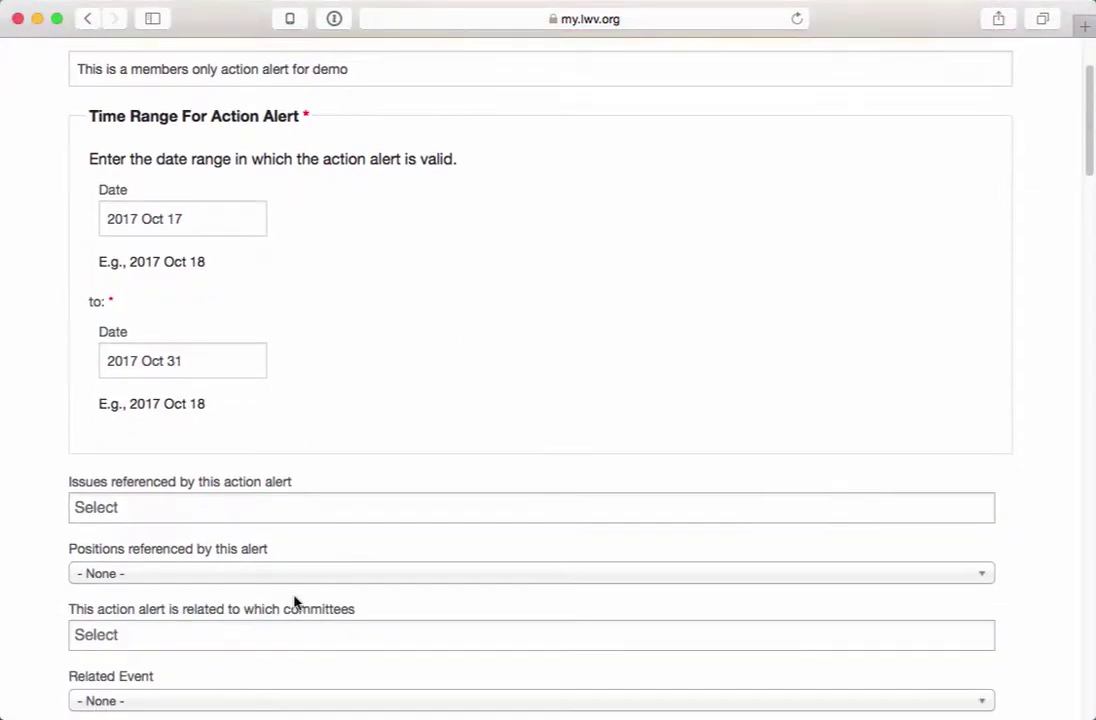
scroll(294, 602, "down", 1)
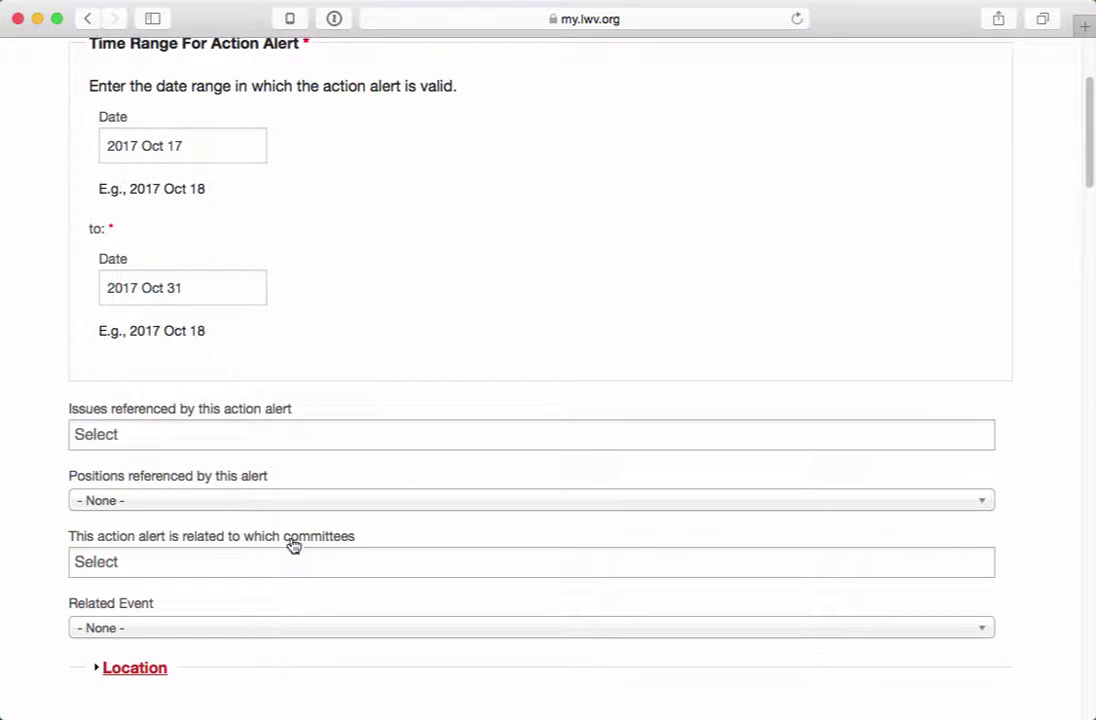
scroll(266, 628, "down", 7)
scroll(266, 624, "down", 4)
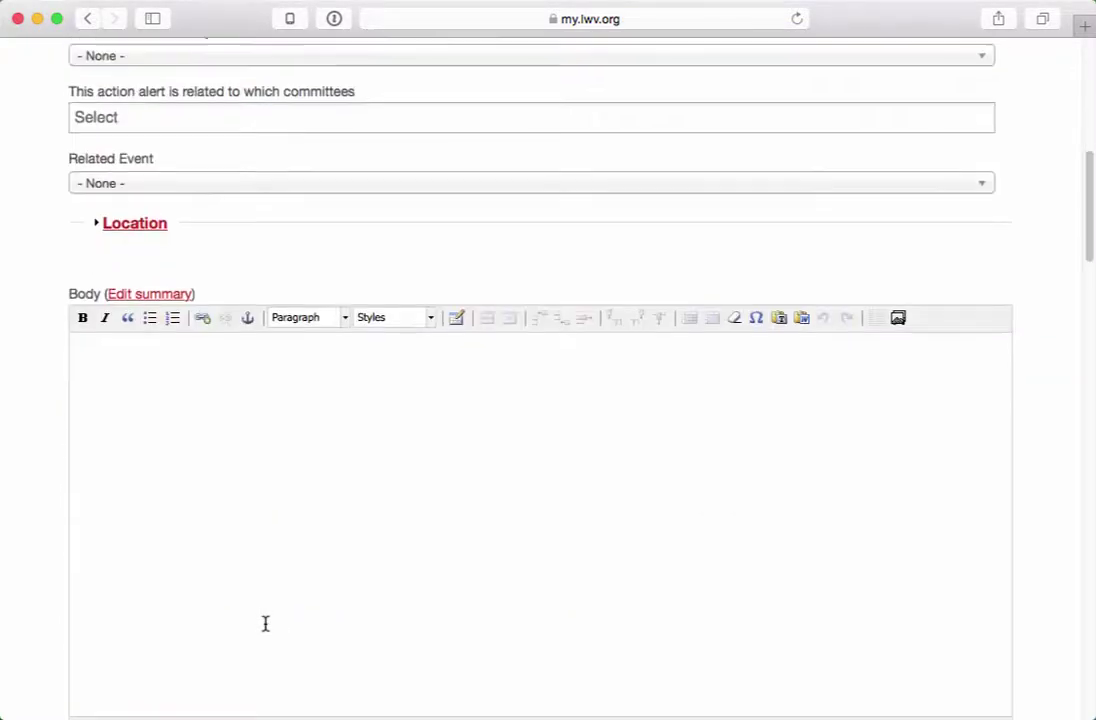
left_click(264, 624)
type("Vestibulum id ligula porta felis euismod semper. Vestibulum id ligula porta felis euismod semper. Lorem ipsum dolor sit amet, consectetur adipiscing elit. Donec sed odio dui.")
scroll(485, 509, "down", 1)
scroll(485, 509, "down", 12)
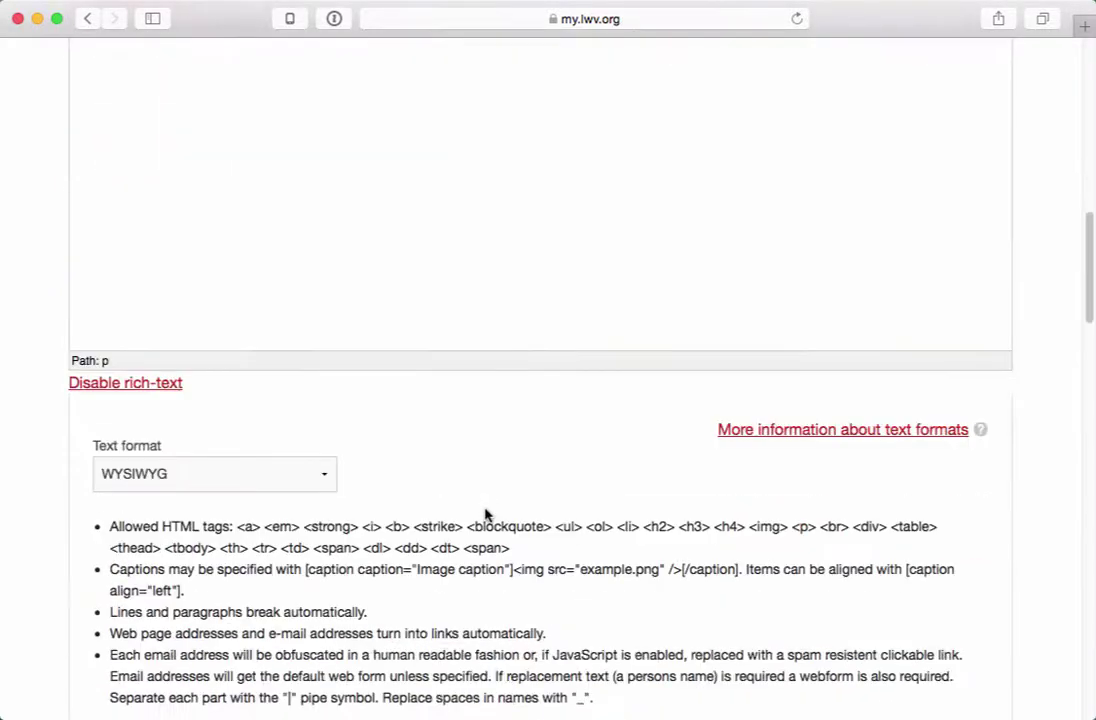
- Review the Public or Members Only? visibility options, leaving the alert public
scroll(485, 516, "down", 8)
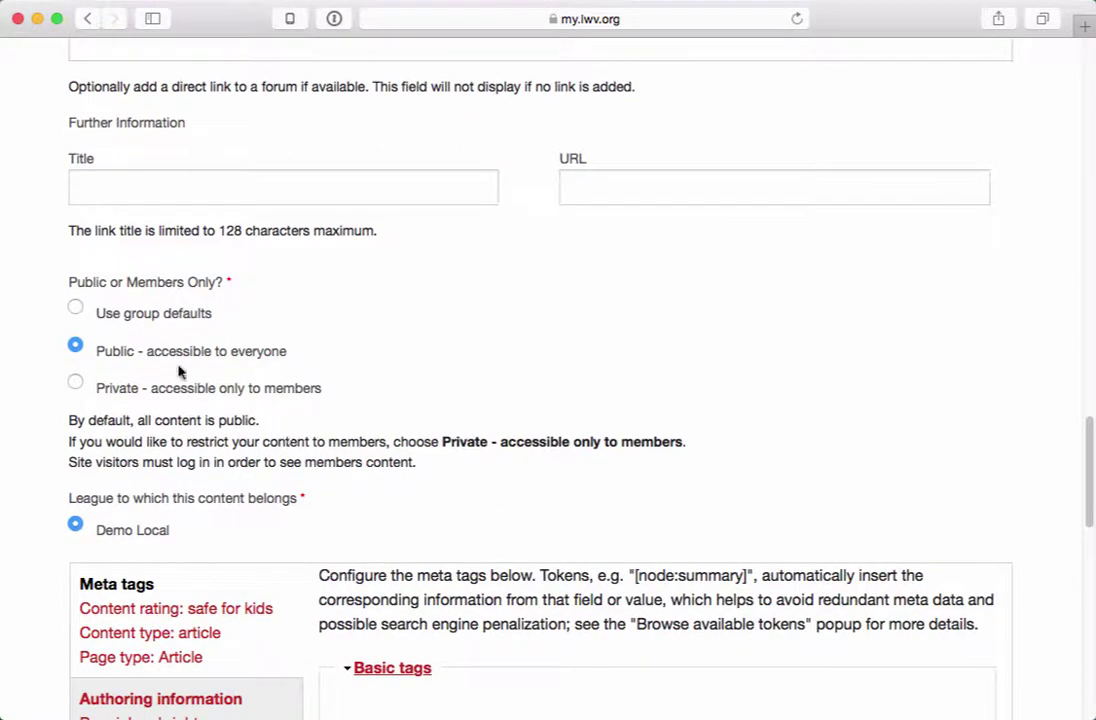
left_click_drag(108, 351, 305, 363)
left_click(305, 363)
left_click_drag(235, 284, 61, 288)
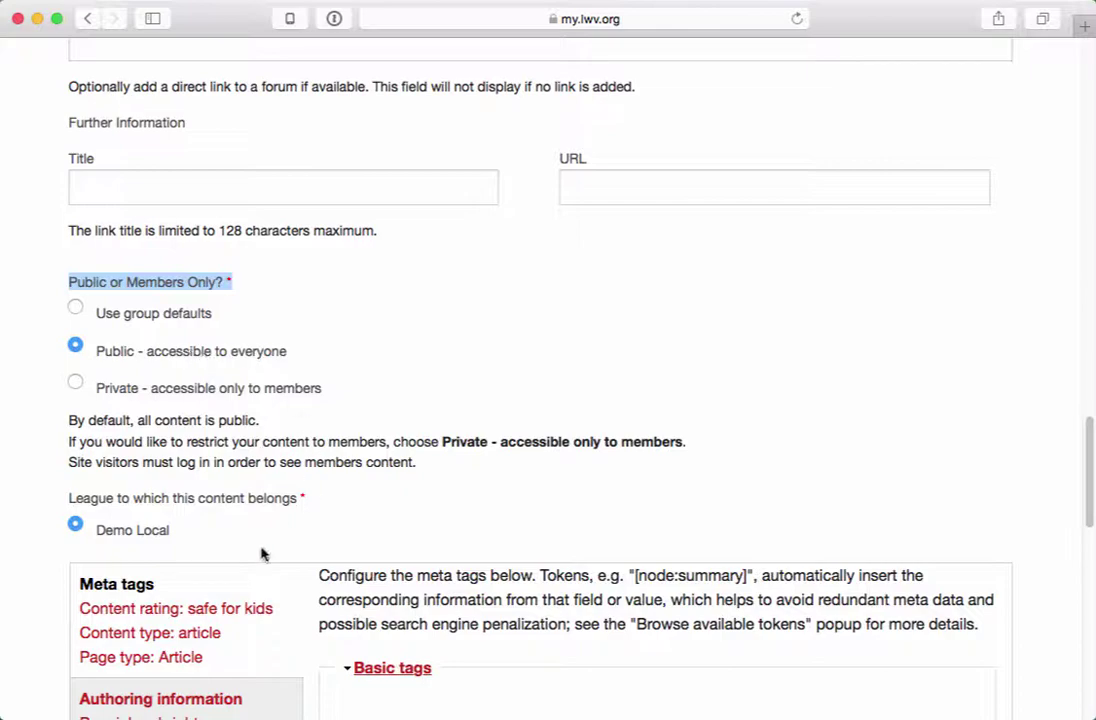
- Set the Moderation state to Published under Publishing options and save the alert
scroll(227, 475, "down", 10)
left_click(240, 205)
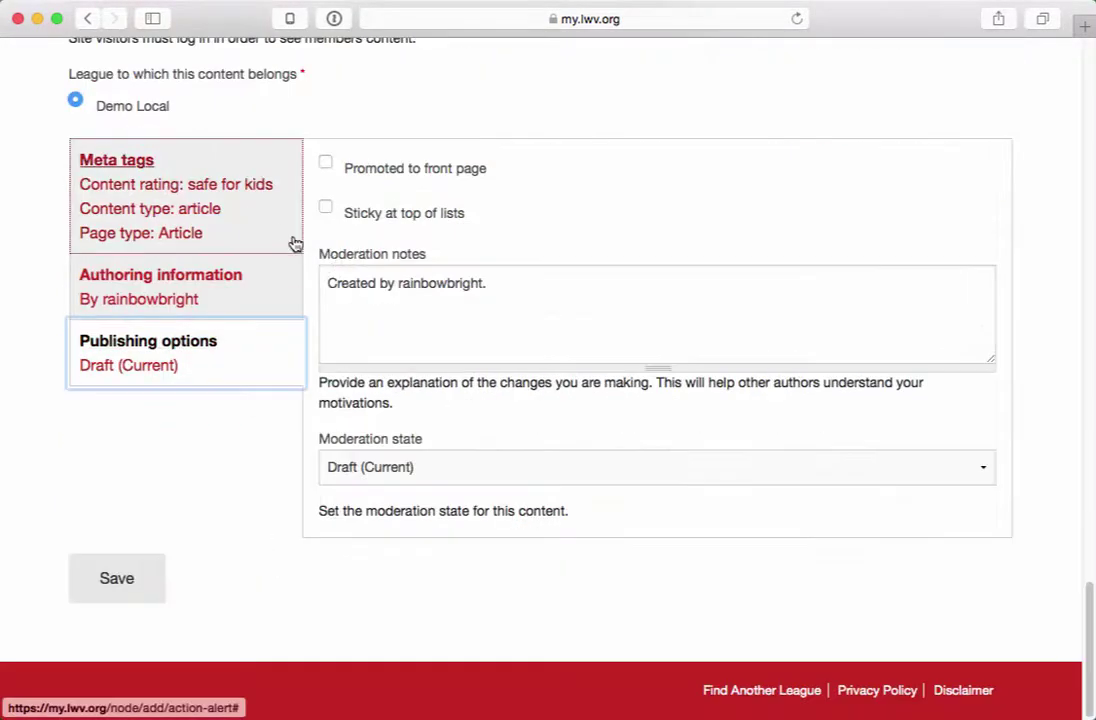
left_click(384, 467)
left_click(378, 495)
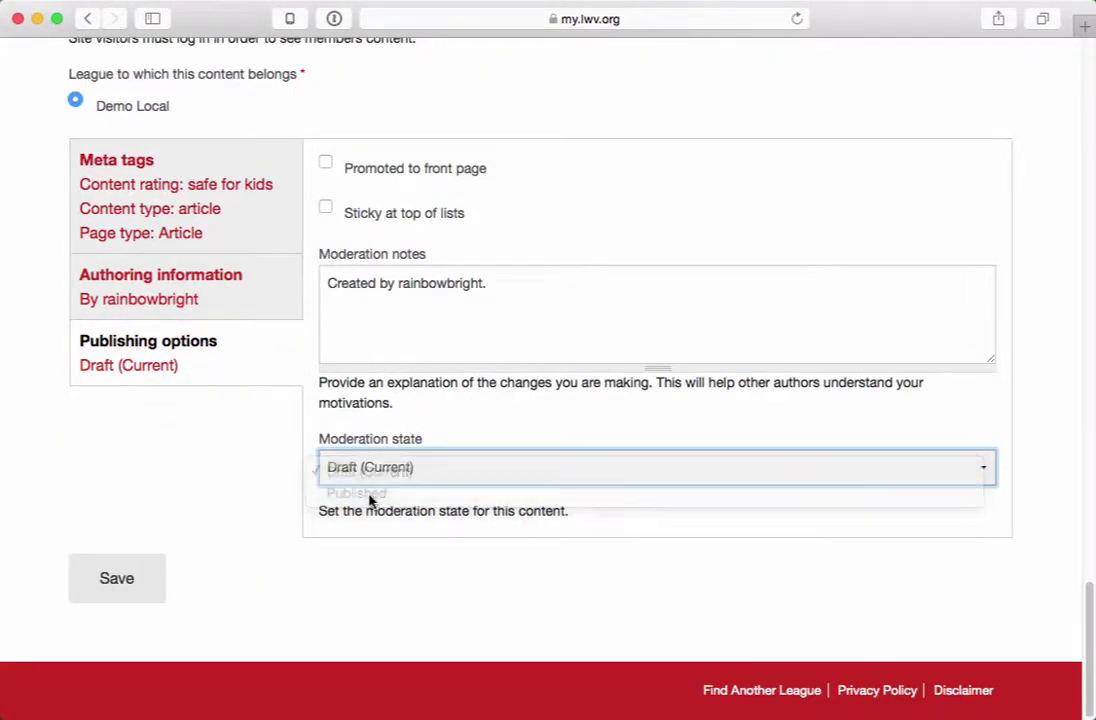
left_click(127, 577)
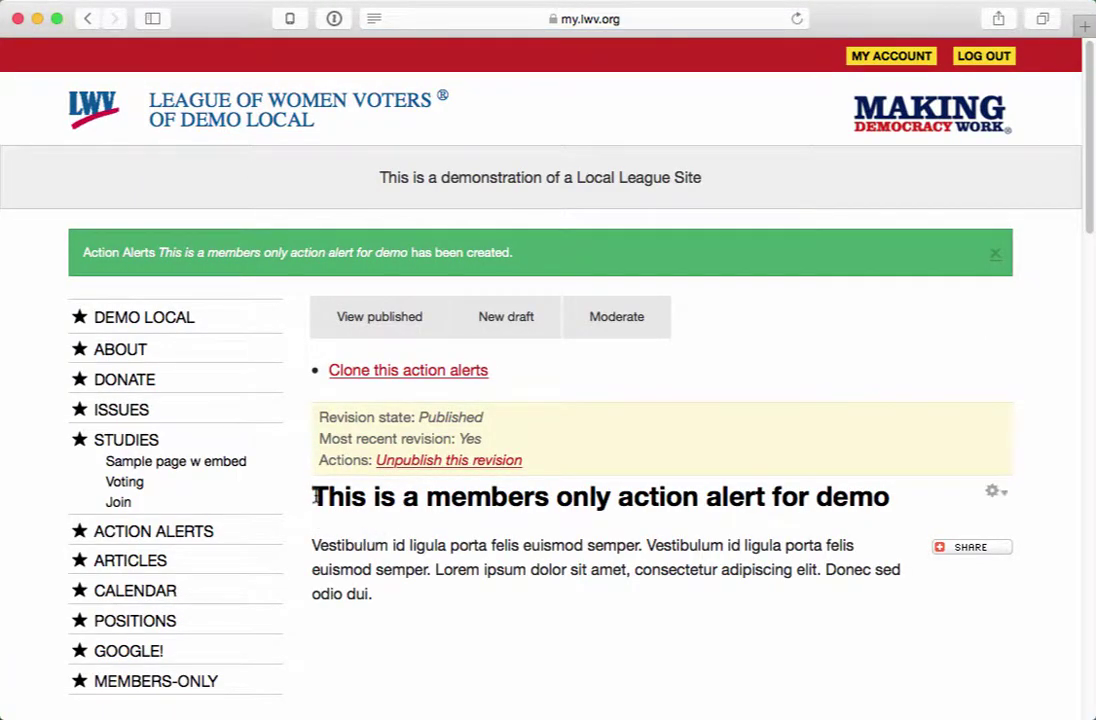
- Load the alert's URL in logged-out Firefox to confirm it is readable, then return to Safari
left_click_drag(305, 490, 428, 612)
left_click(428, 612)
left_click(489, 22)
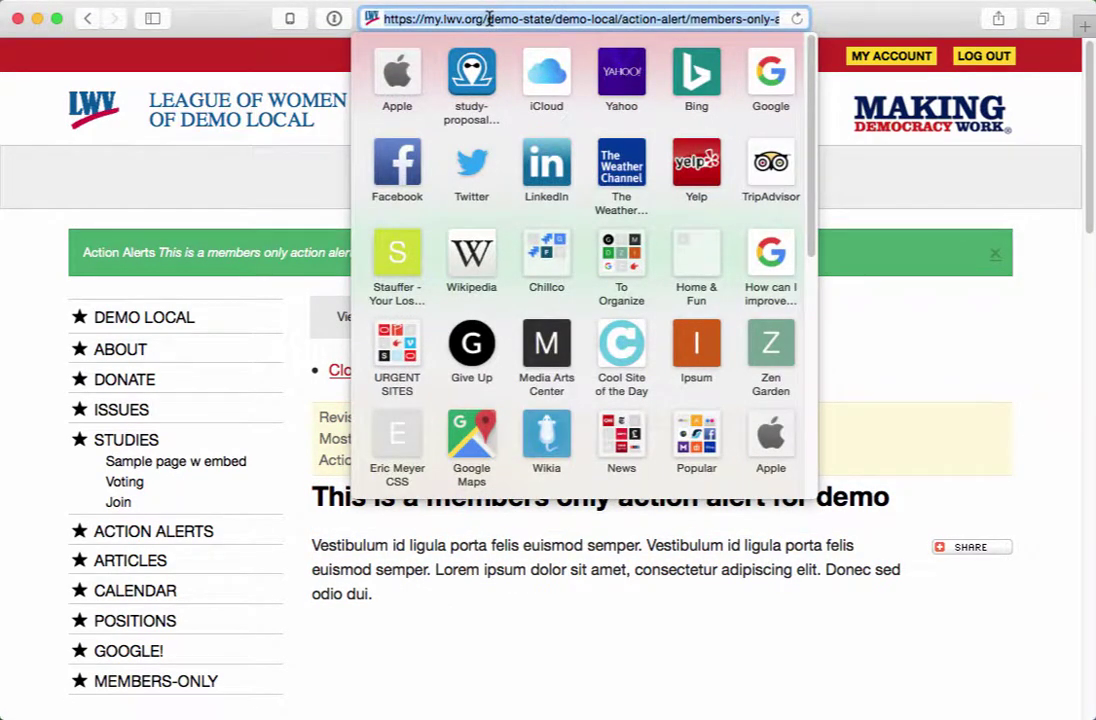
key("super+Tab")
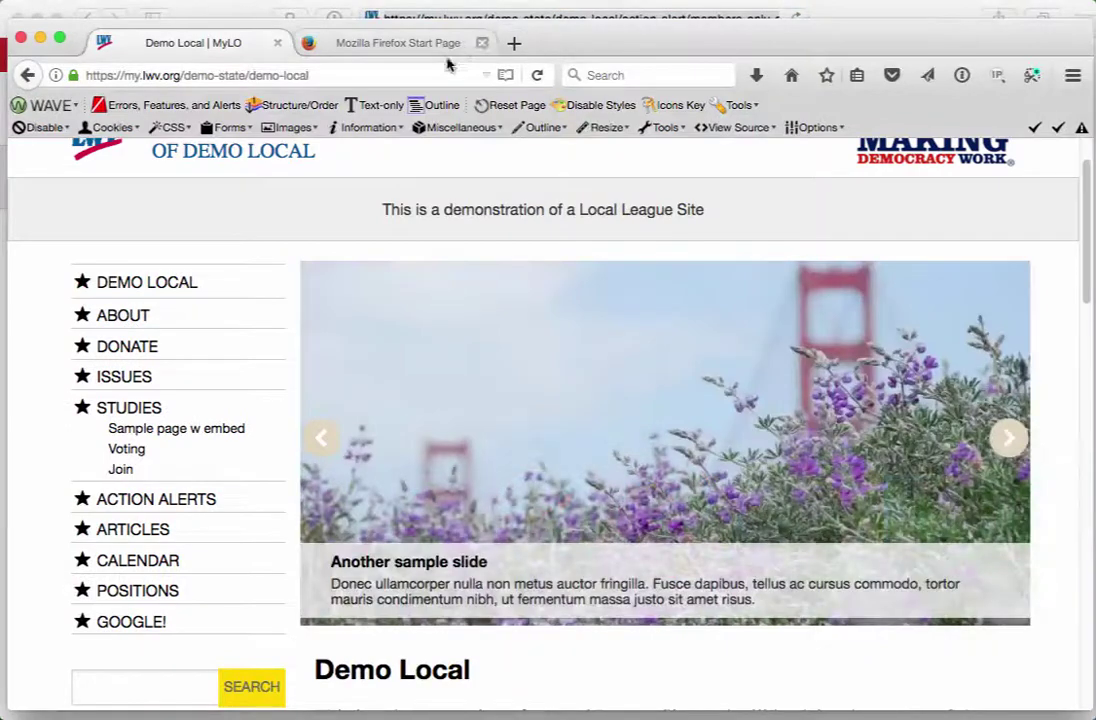
left_click(407, 73)
type("https://my.lwv.org/demo-state/demo-local/action-alert/members-only-action-alert-demo")
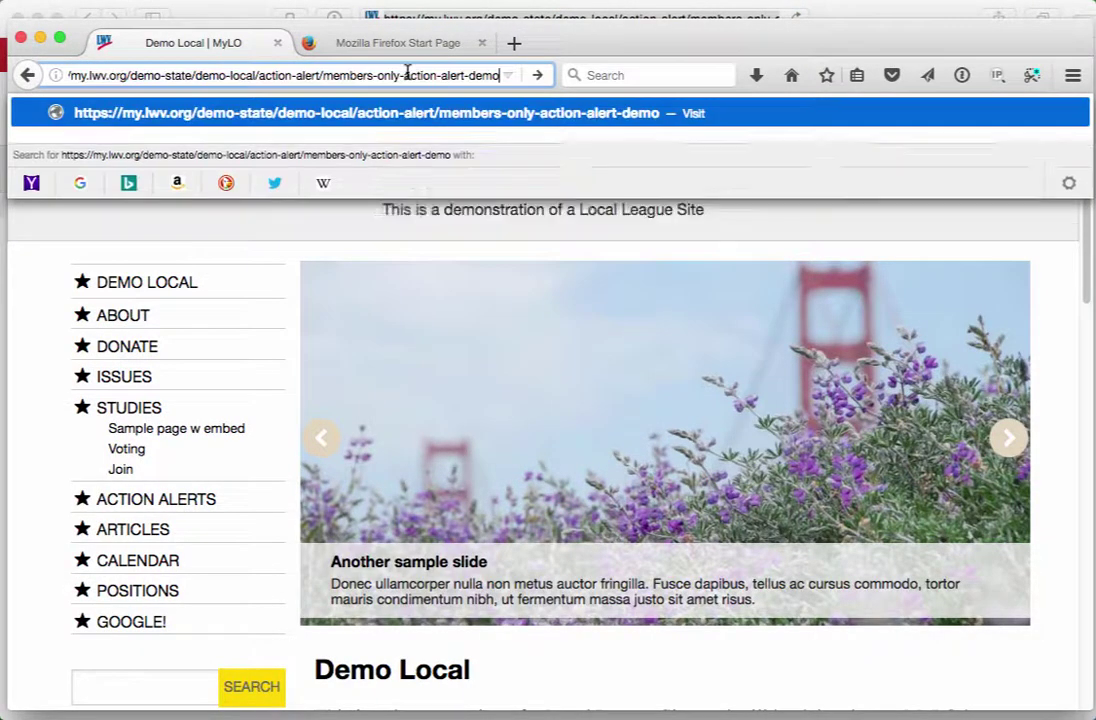
key("Return")
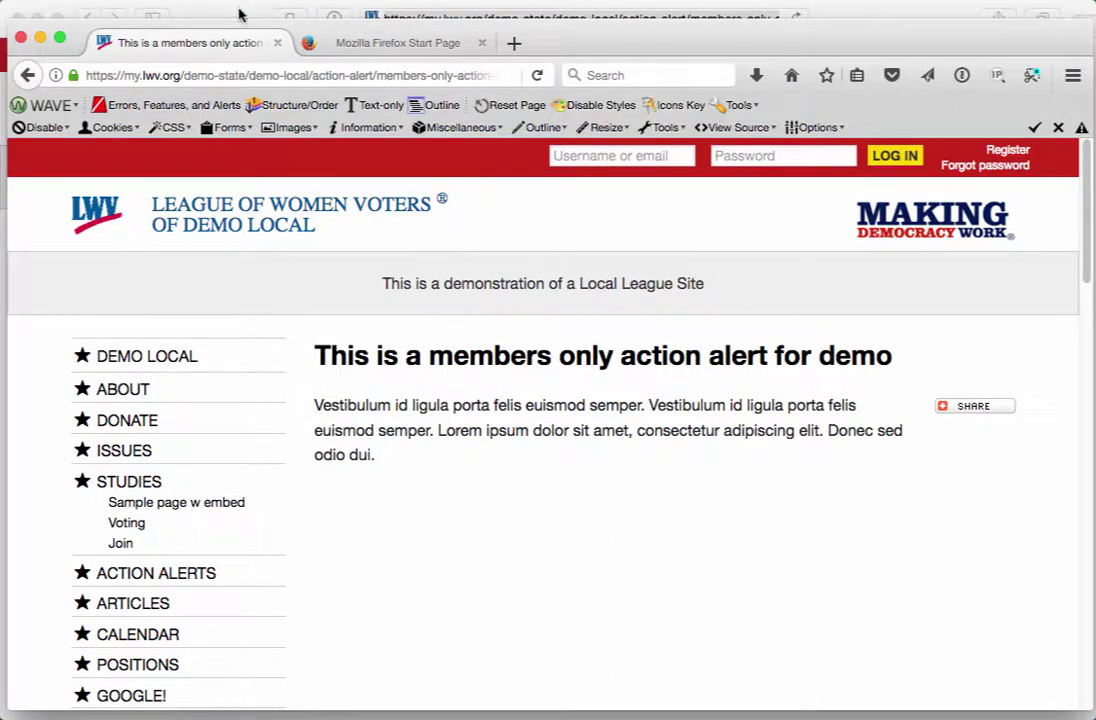
key("super+Tab")
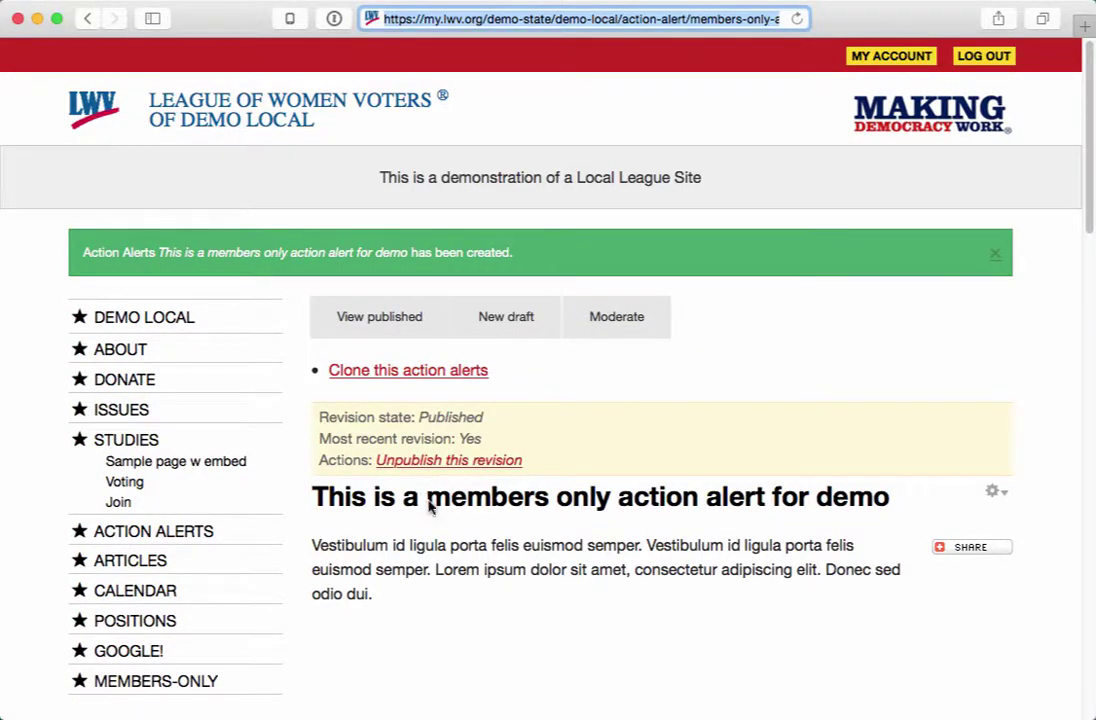
left_click_drag(430, 507, 618, 500)
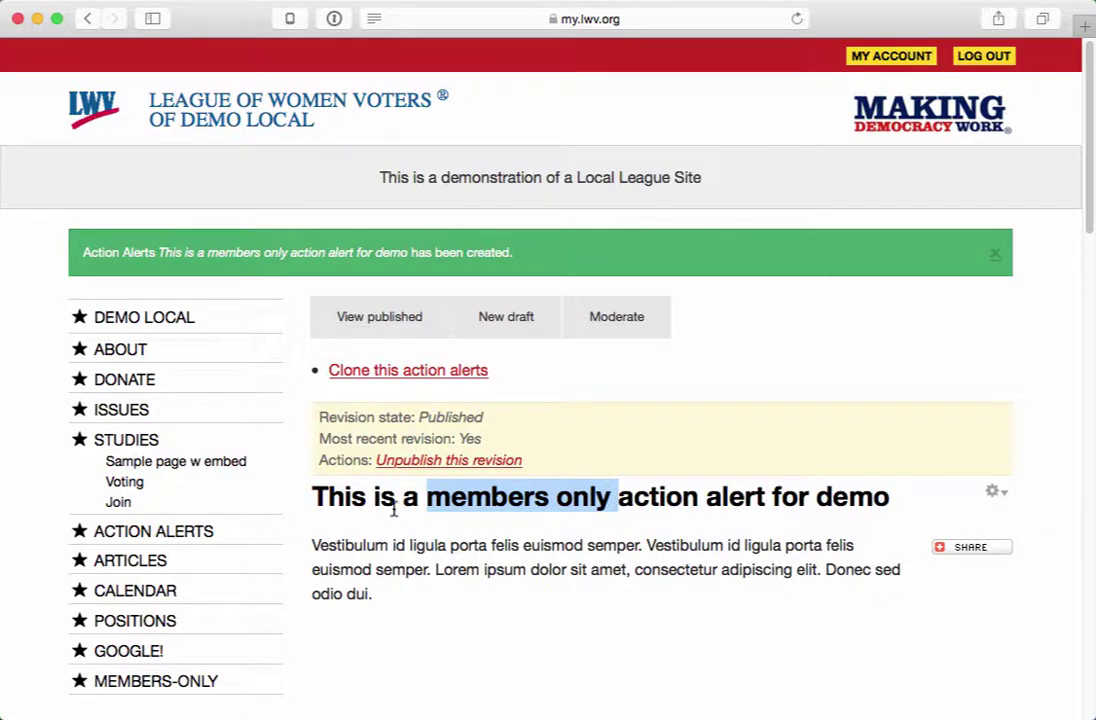
- Open the Action Alerts listing in a new tab, showing the new alert
left_click(179, 537, "super")
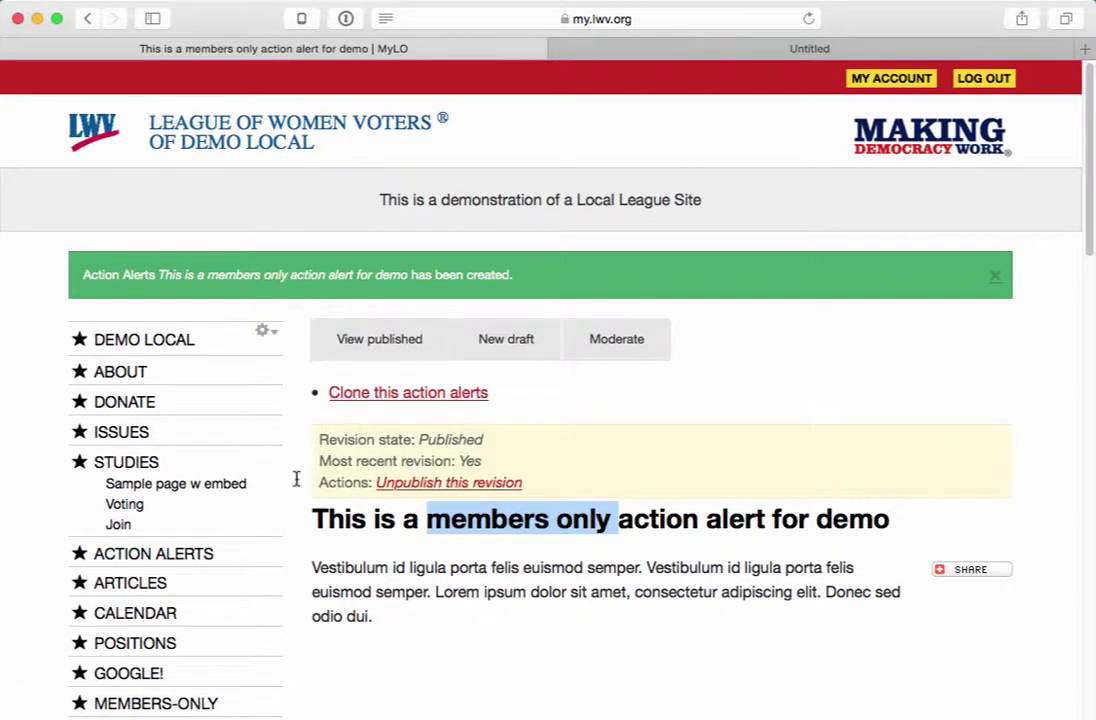
left_click(642, 48)
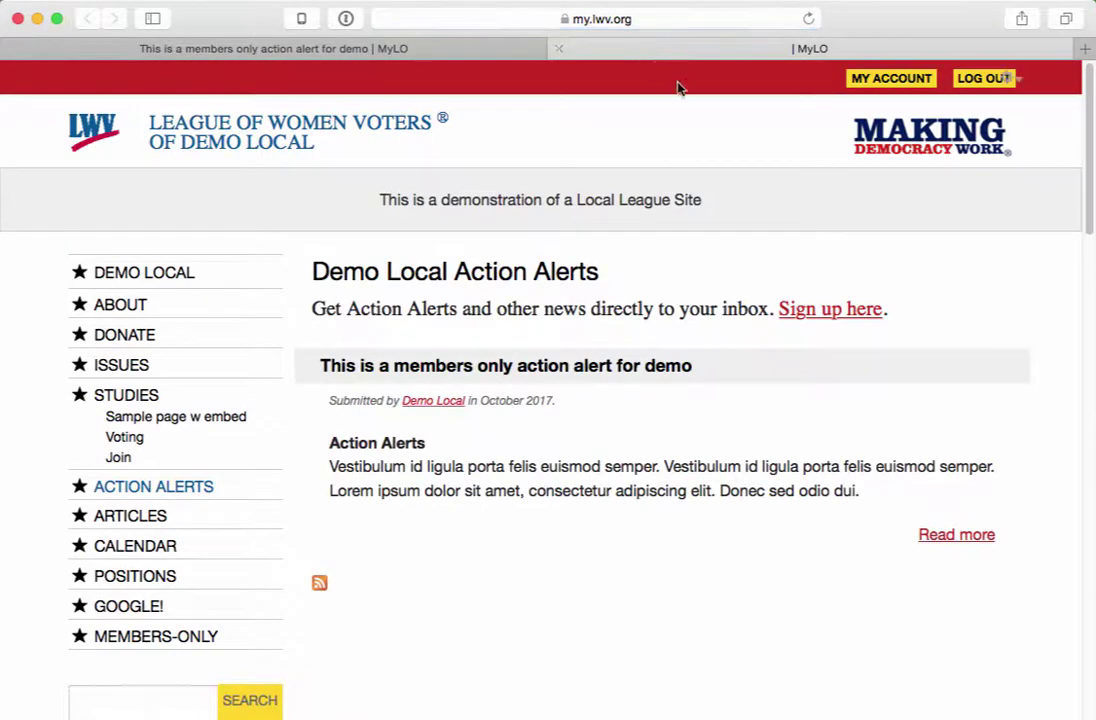
left_click_drag(717, 369, 321, 365)
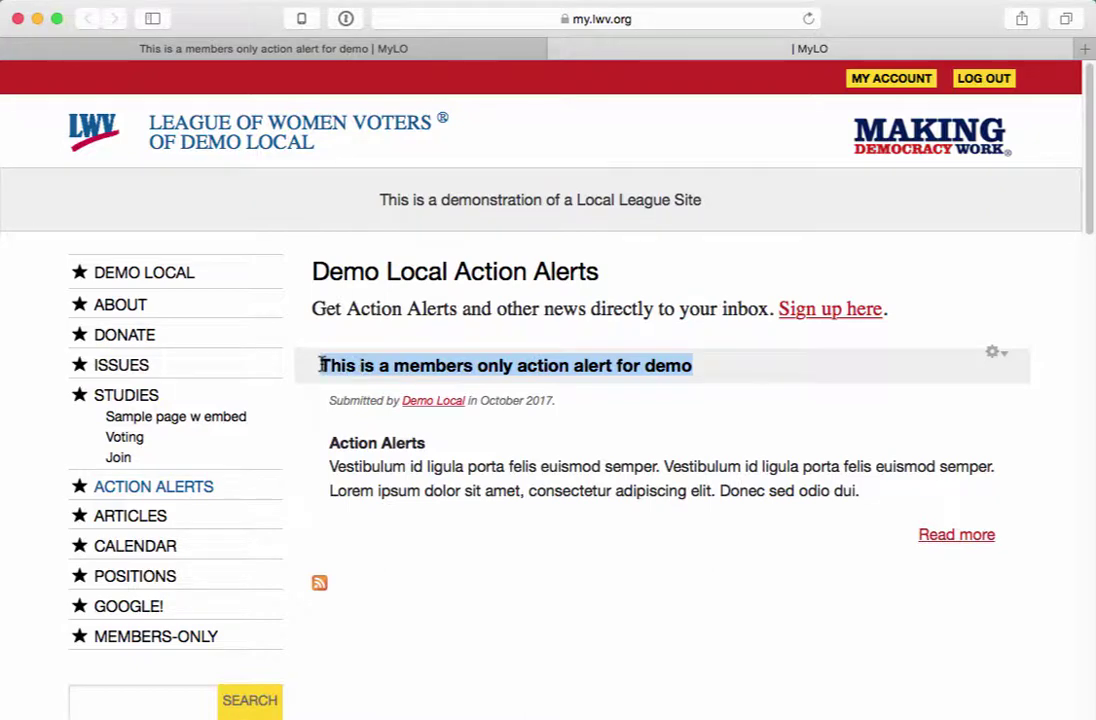
- Load the listing's URL in Firefox's start-page tab, where the alert appears logged out
left_click(640, 22)
key("super+c")
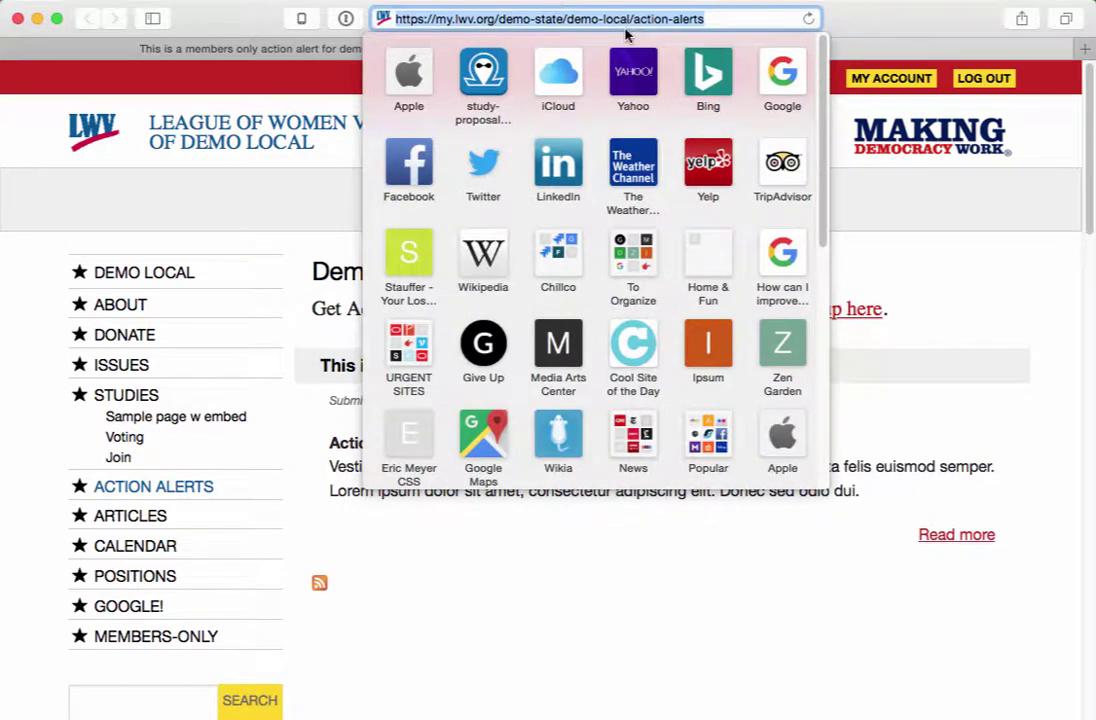
key("super+Tab")
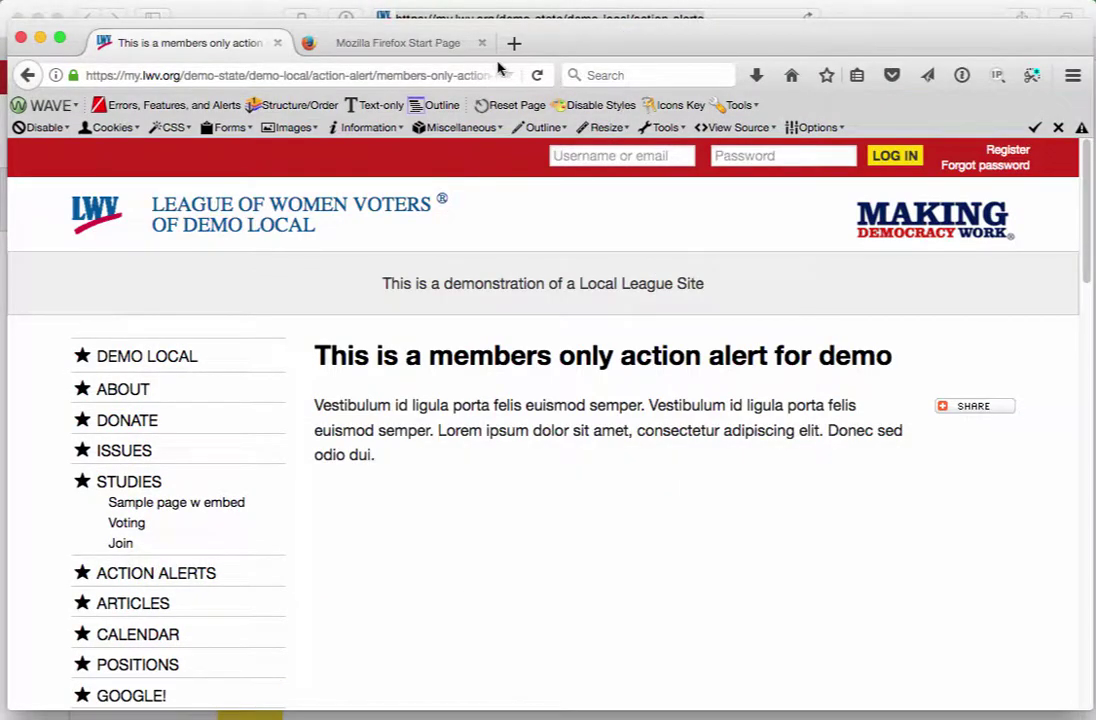
left_click(440, 45)
left_click(401, 73)
key("super+v")
key("Return")
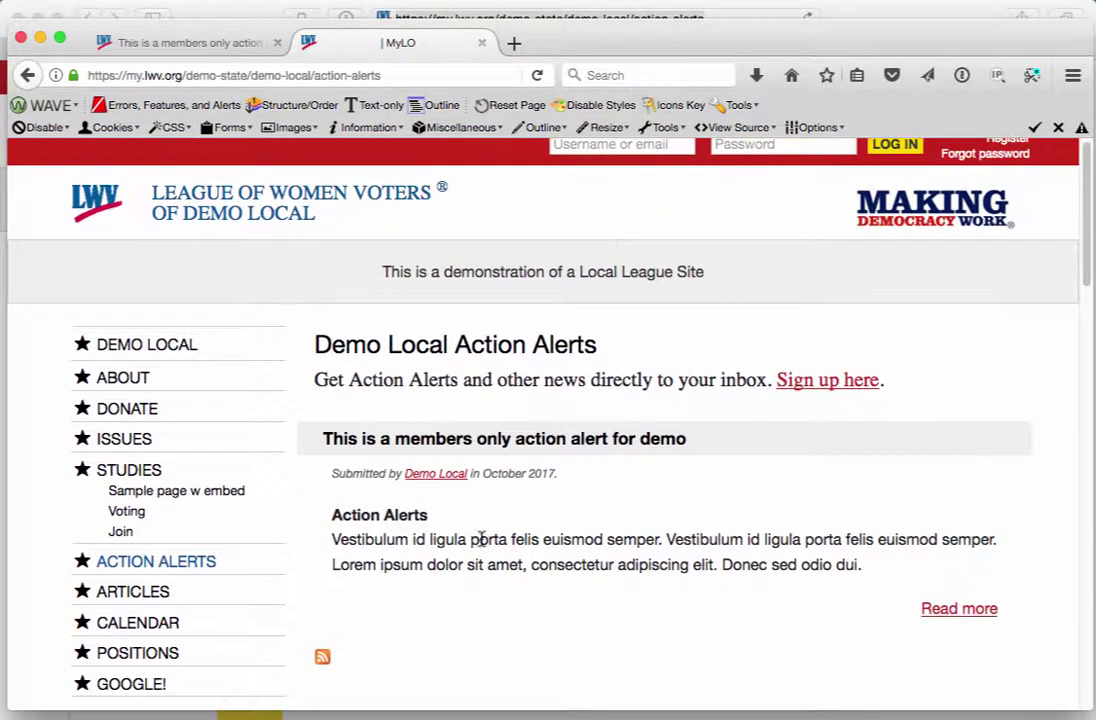
left_click_drag(322, 442, 722, 450)
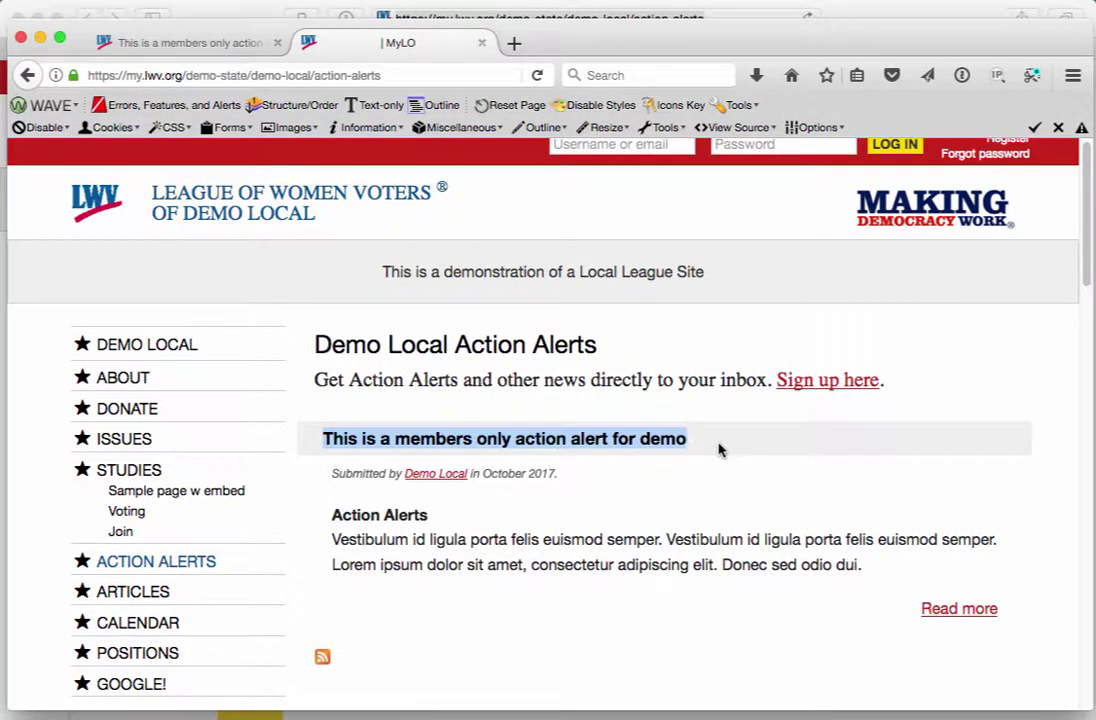
- Return to the alert's own page in the logged-in Safari window
left_click(225, 12)
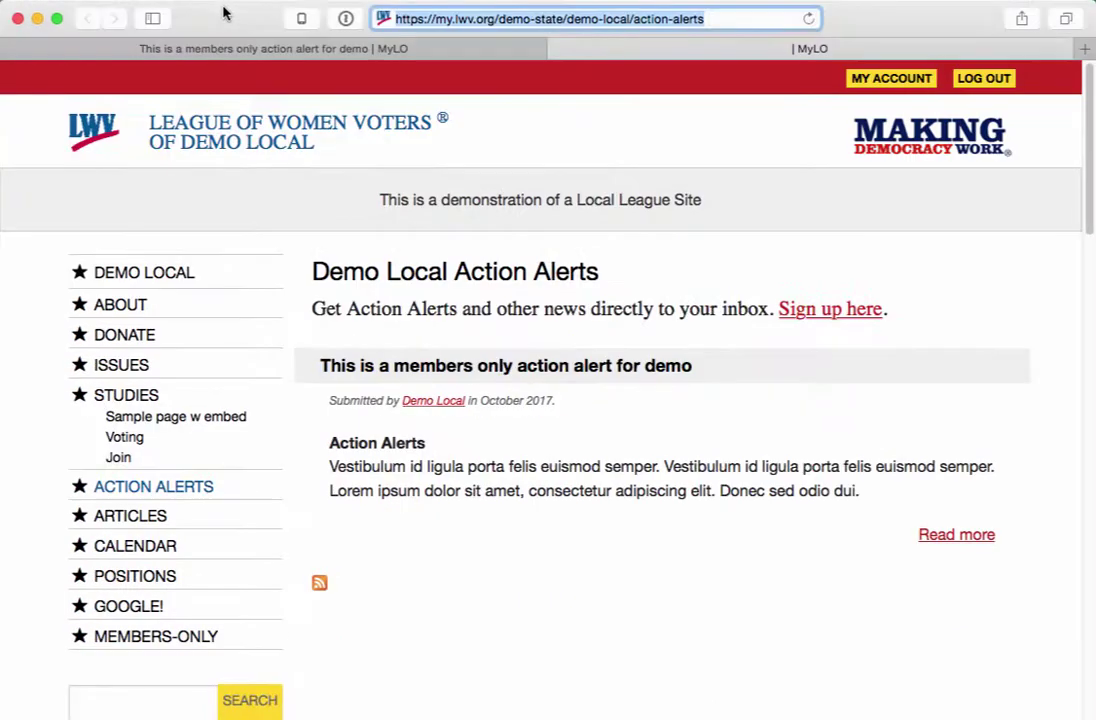
left_click(306, 48)
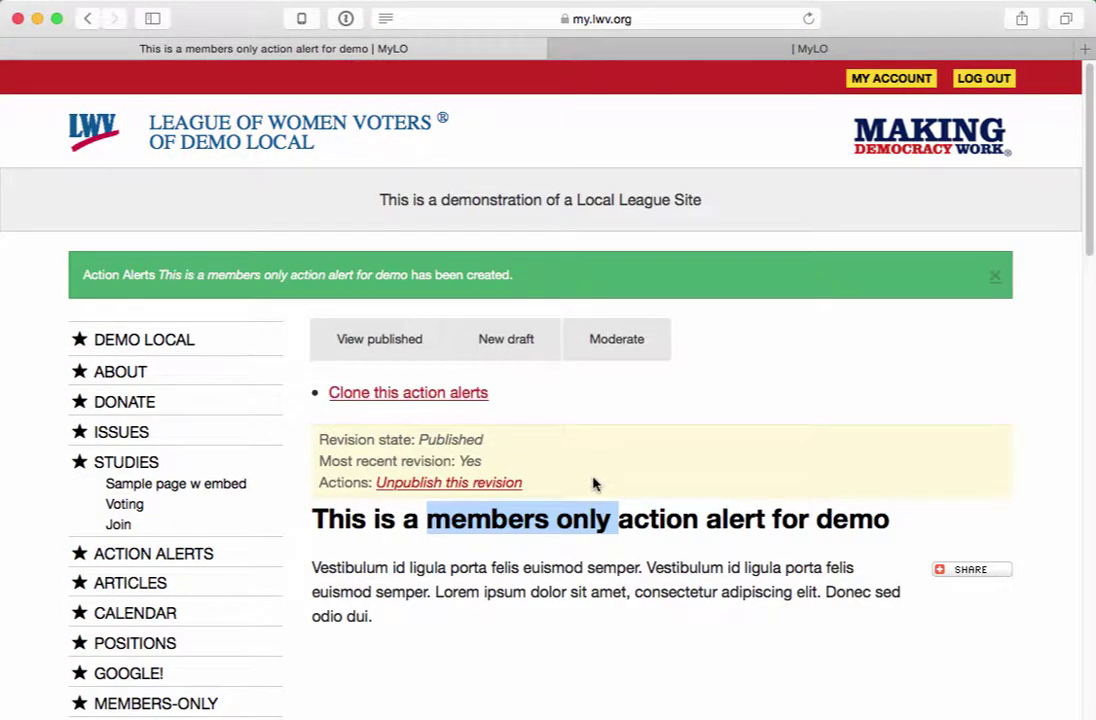
left_click(545, 513)
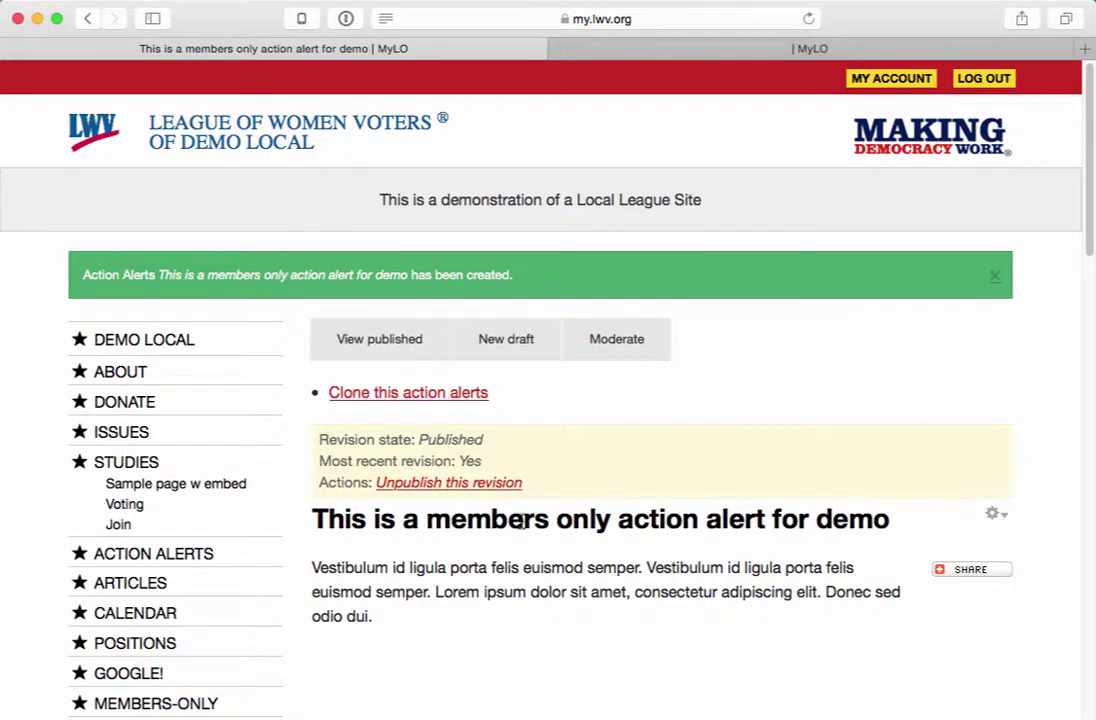
scroll(551, 519, "down", 2)
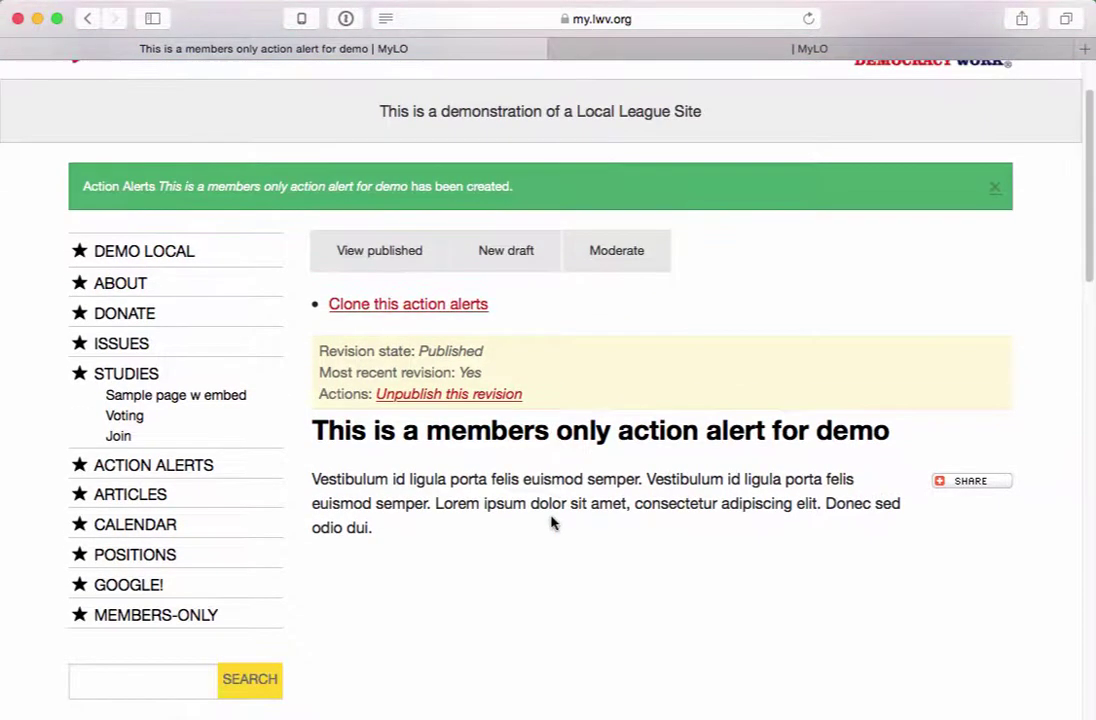
- Start a new draft of the alert and select 'Private - accessible only to members'
left_click(501, 261)
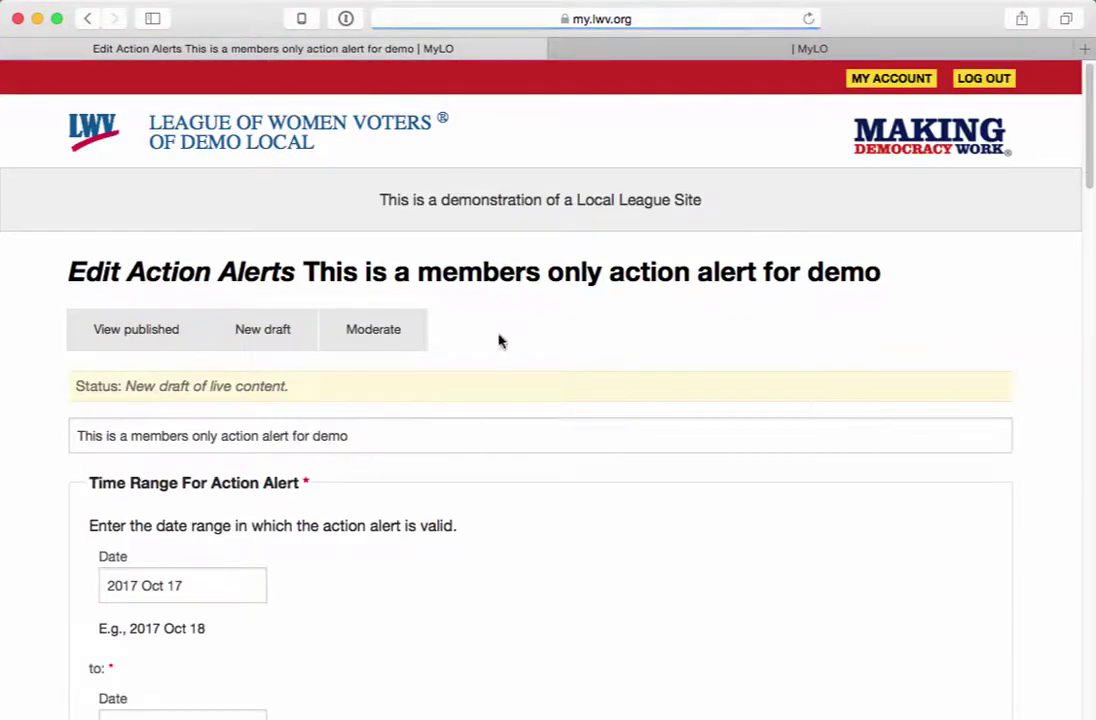
scroll(452, 489, "down", 15)
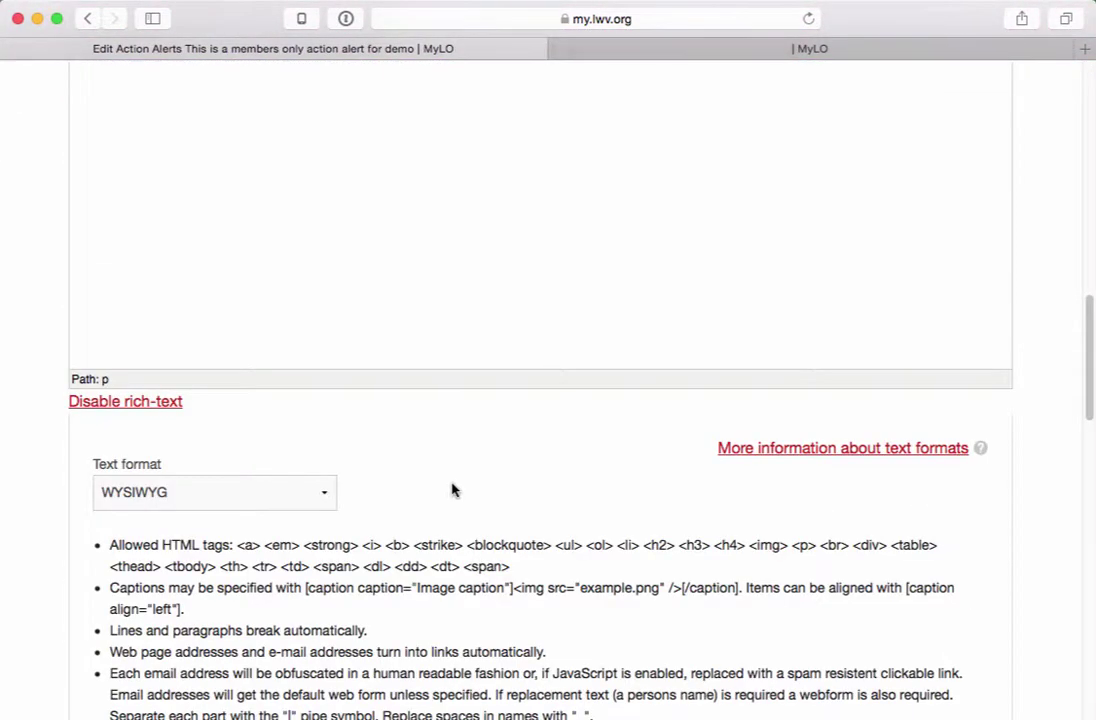
scroll(452, 487, "down", 10)
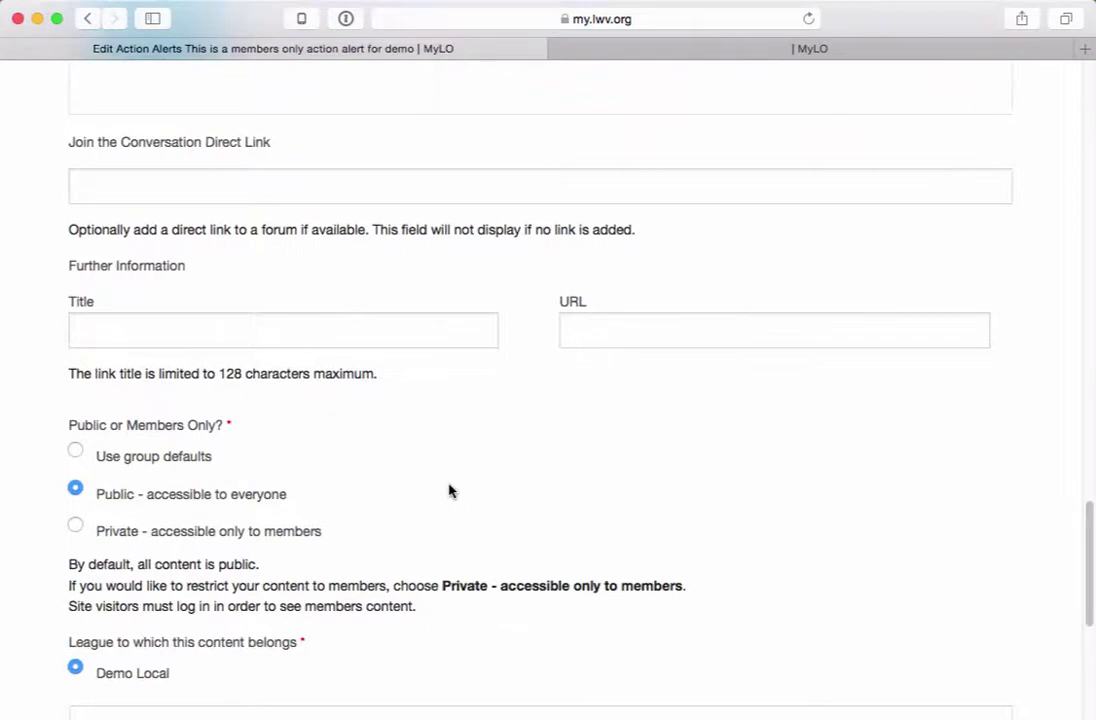
scroll(449, 491, "down", 2)
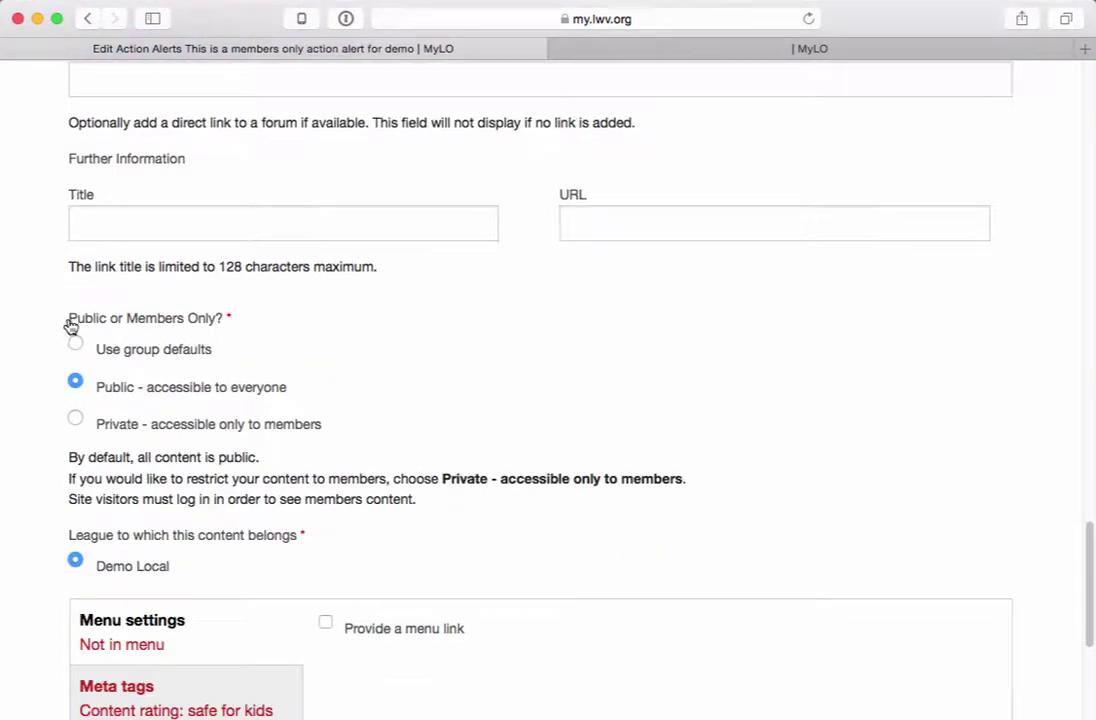
left_click_drag(70, 322, 252, 320)
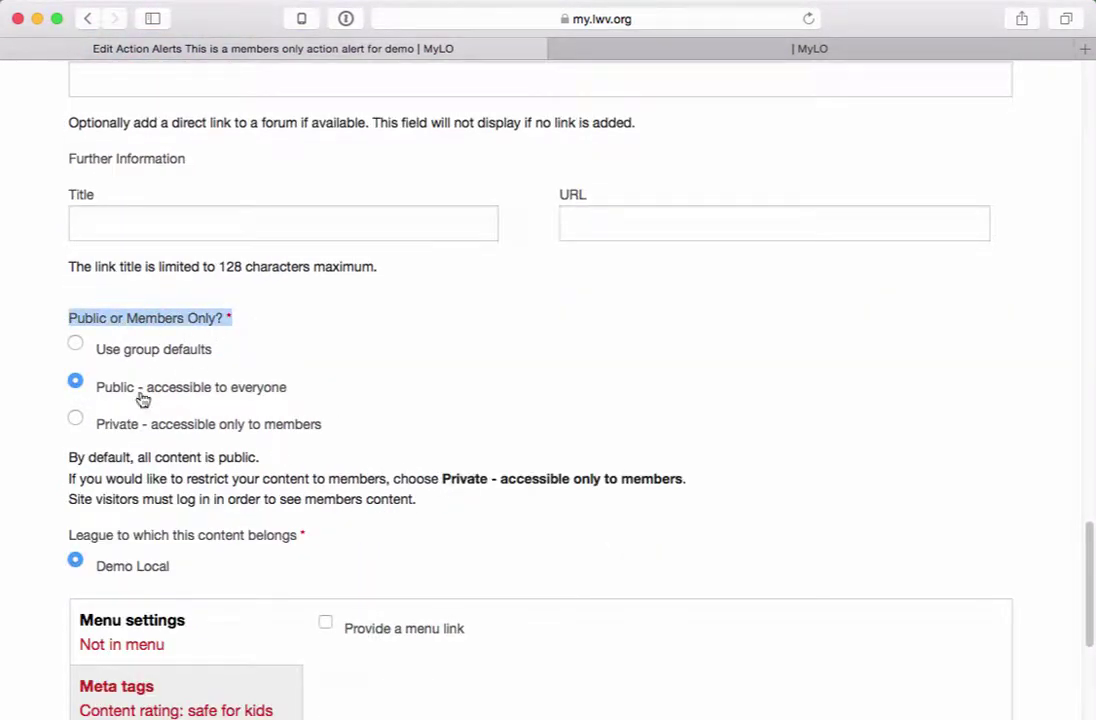
left_click(76, 419)
- Set the Moderation state to Published and save the edited alert
scroll(355, 557, "down", 9)
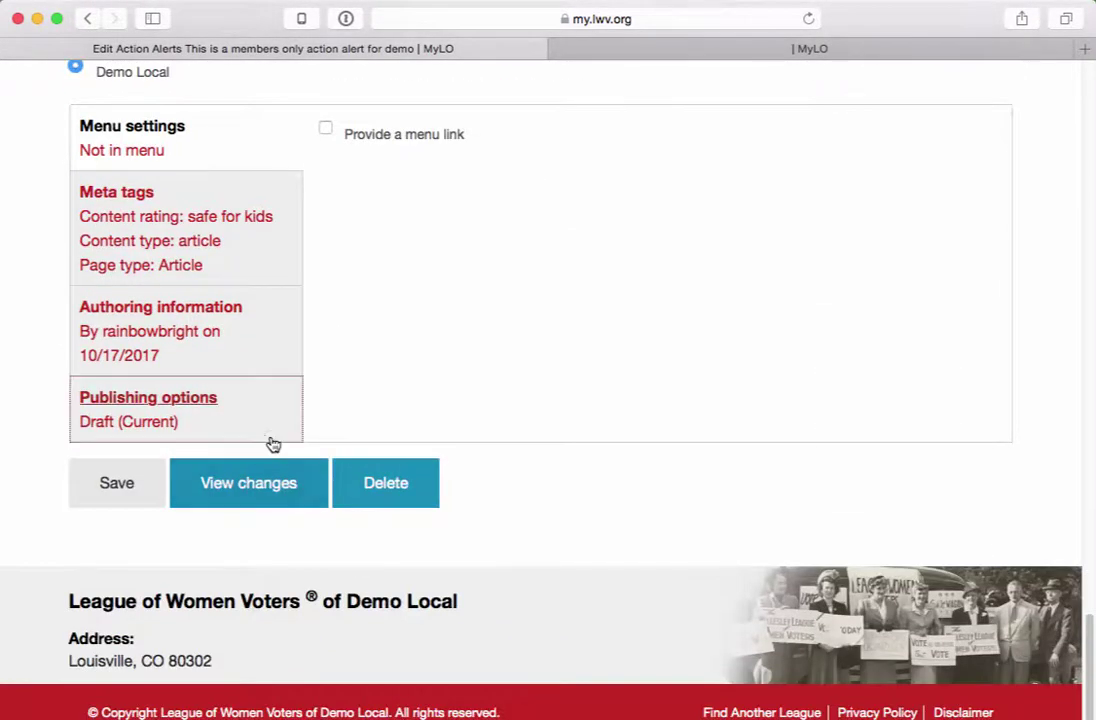
left_click(269, 438)
left_click(426, 440)
left_click(413, 457)
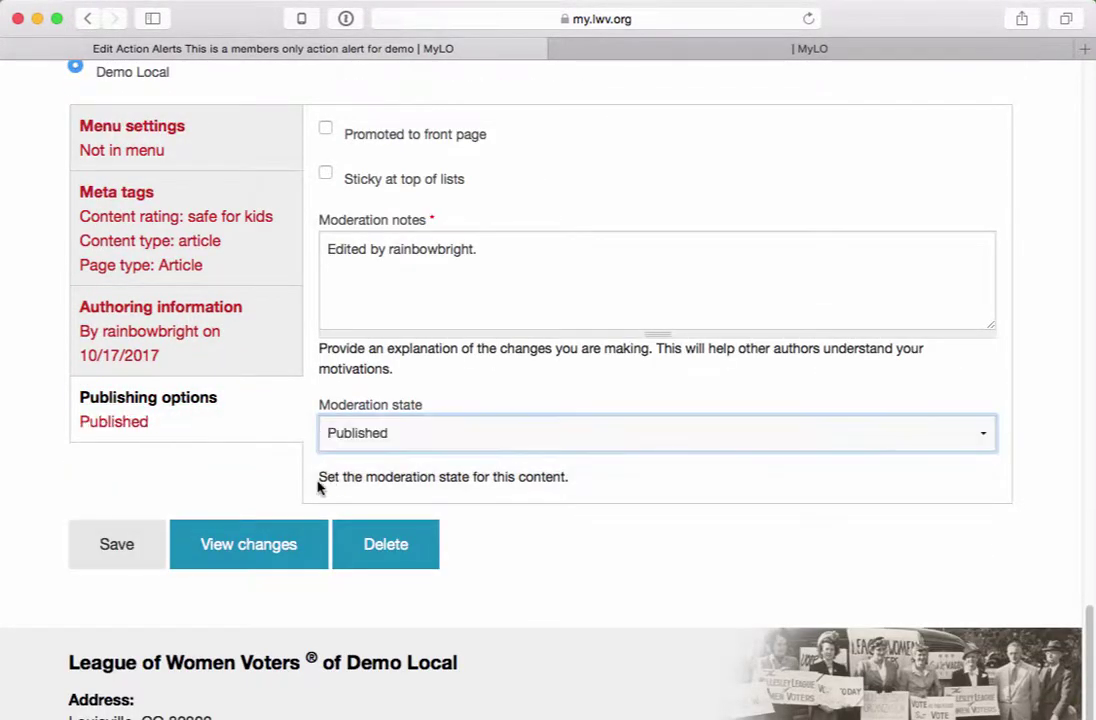
left_click(117, 556)
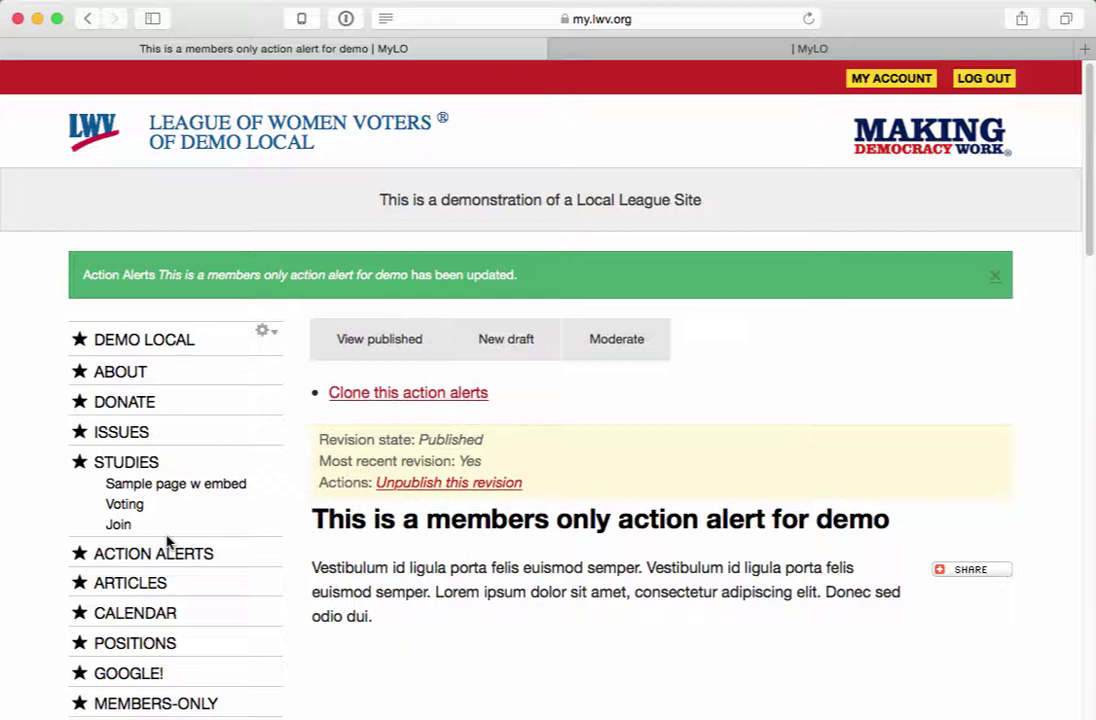
- Reload the alert's tab in logged-out Firefox to reveal the Access denied login page
left_click(697, 55)
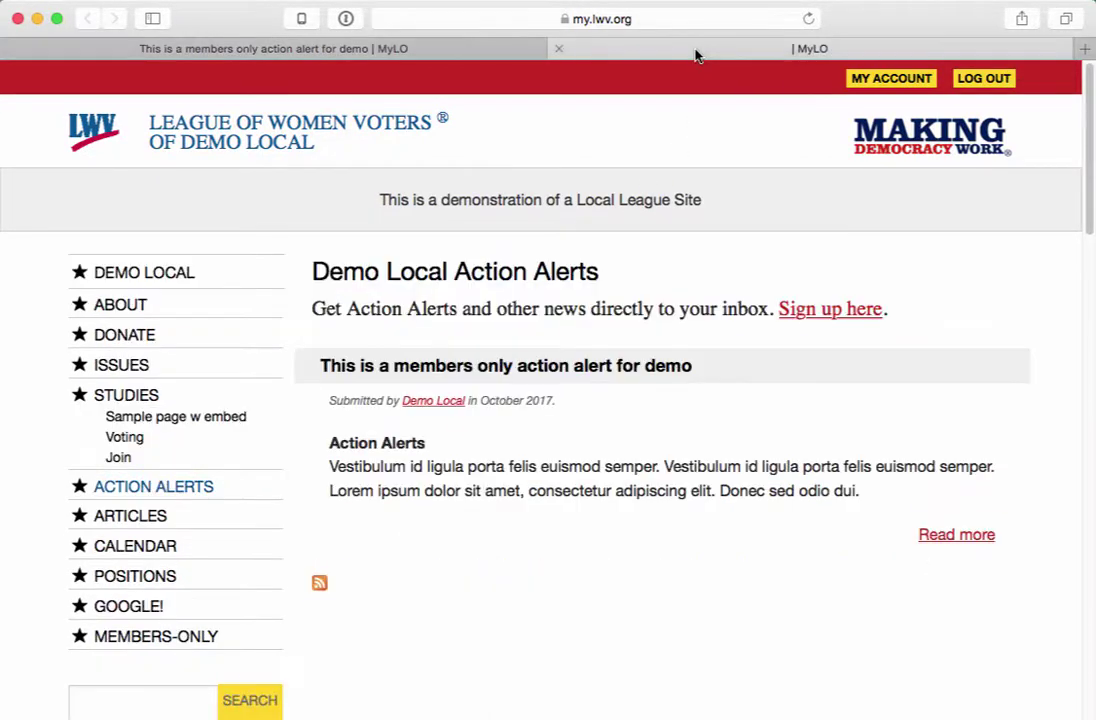
left_click(510, 50)
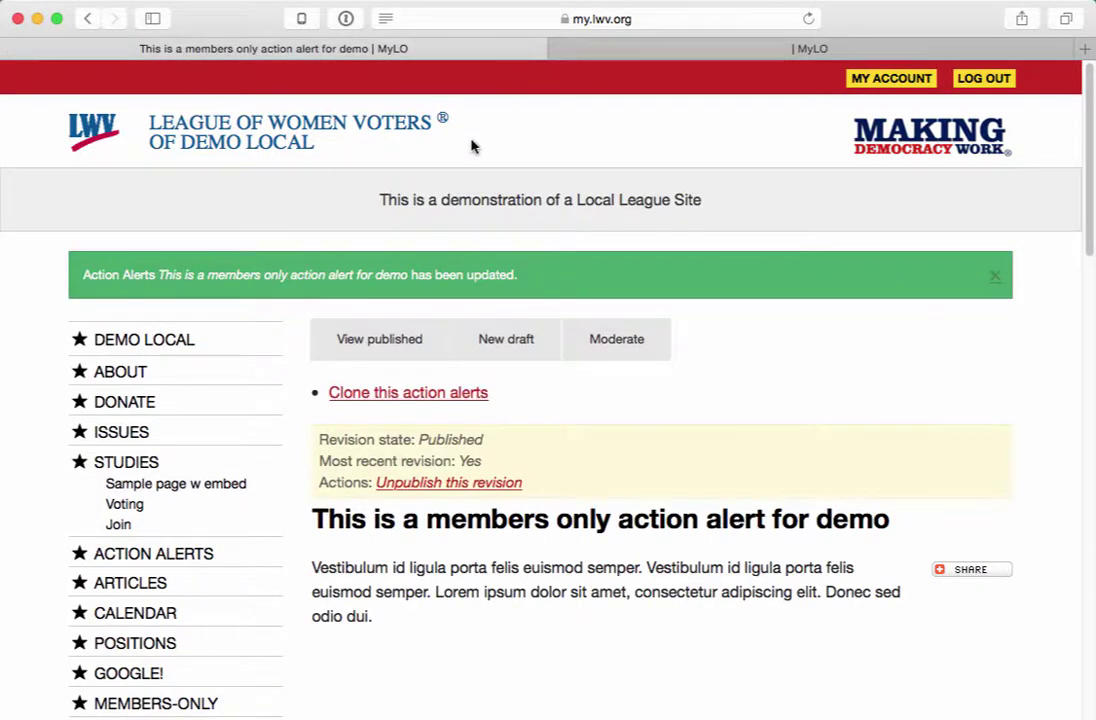
key("super+Tab")
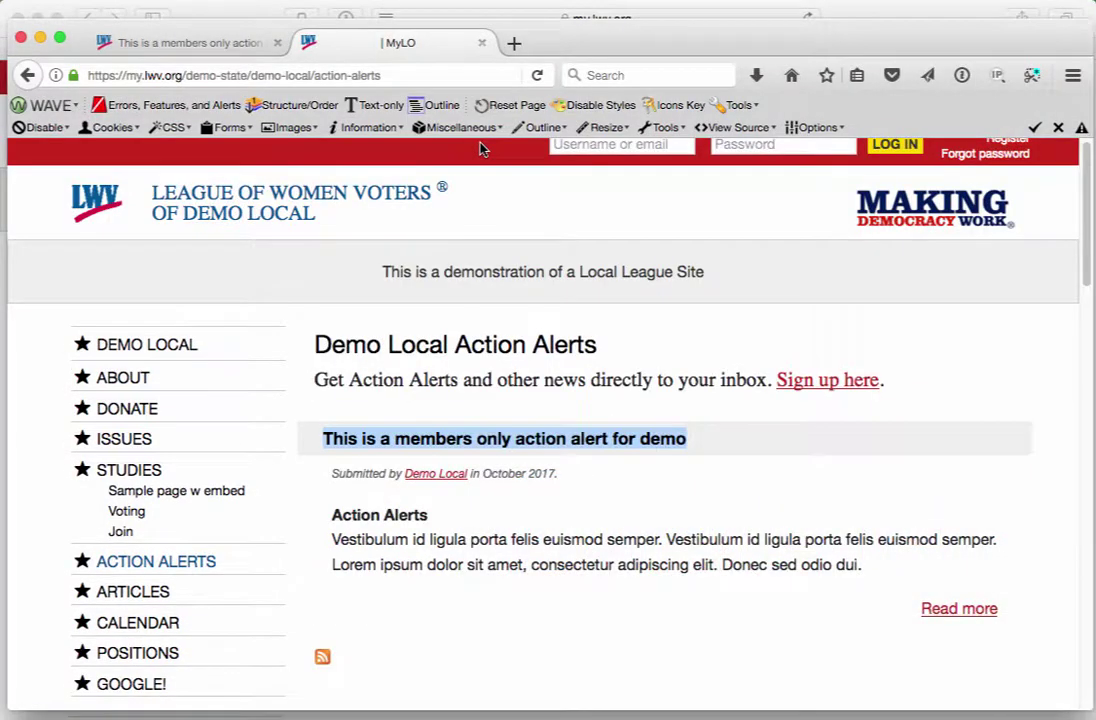
left_click(205, 42)
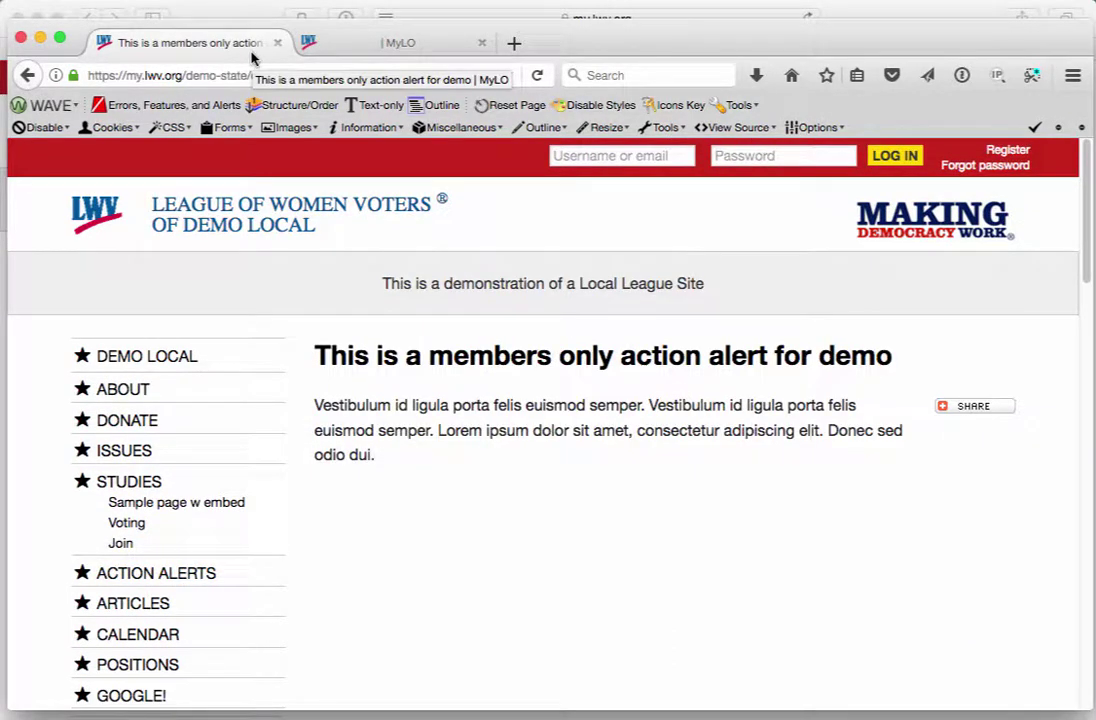
key("super+r")
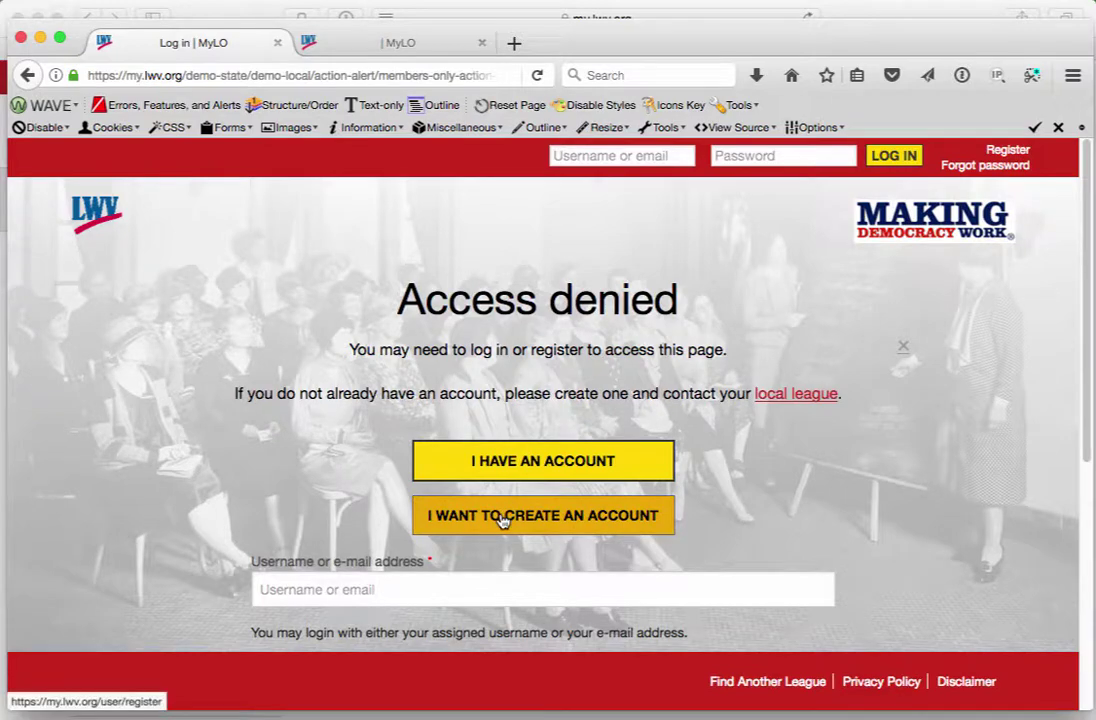
scroll(502, 519, "down", 7)
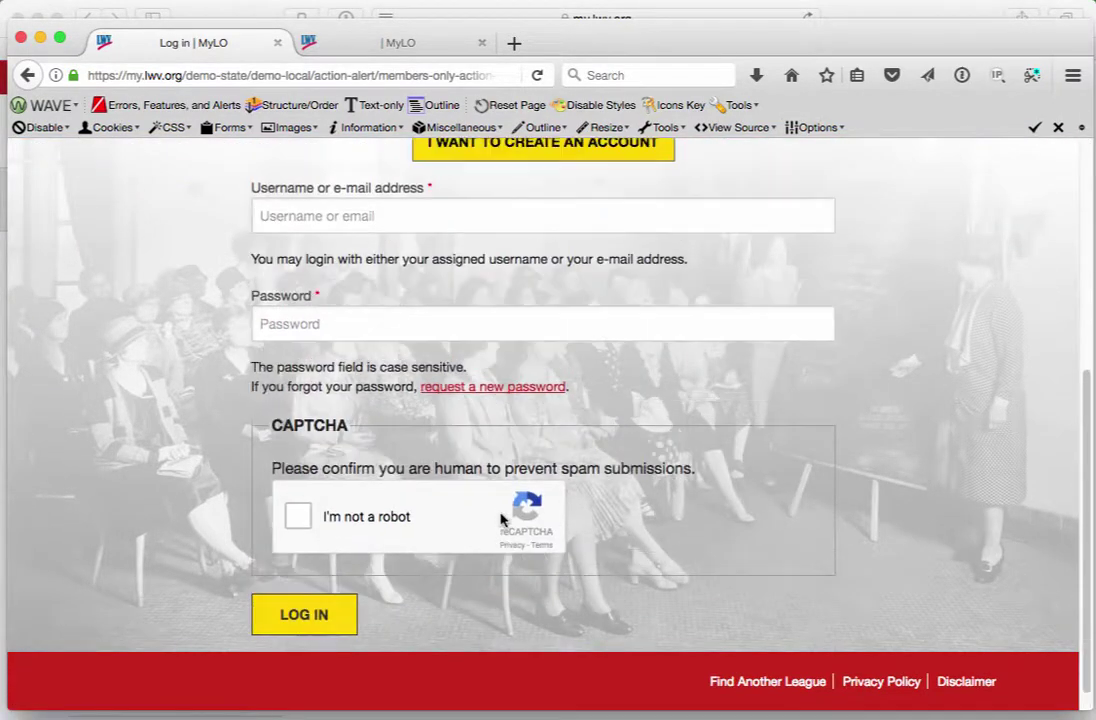
scroll(502, 519, "up", 7)
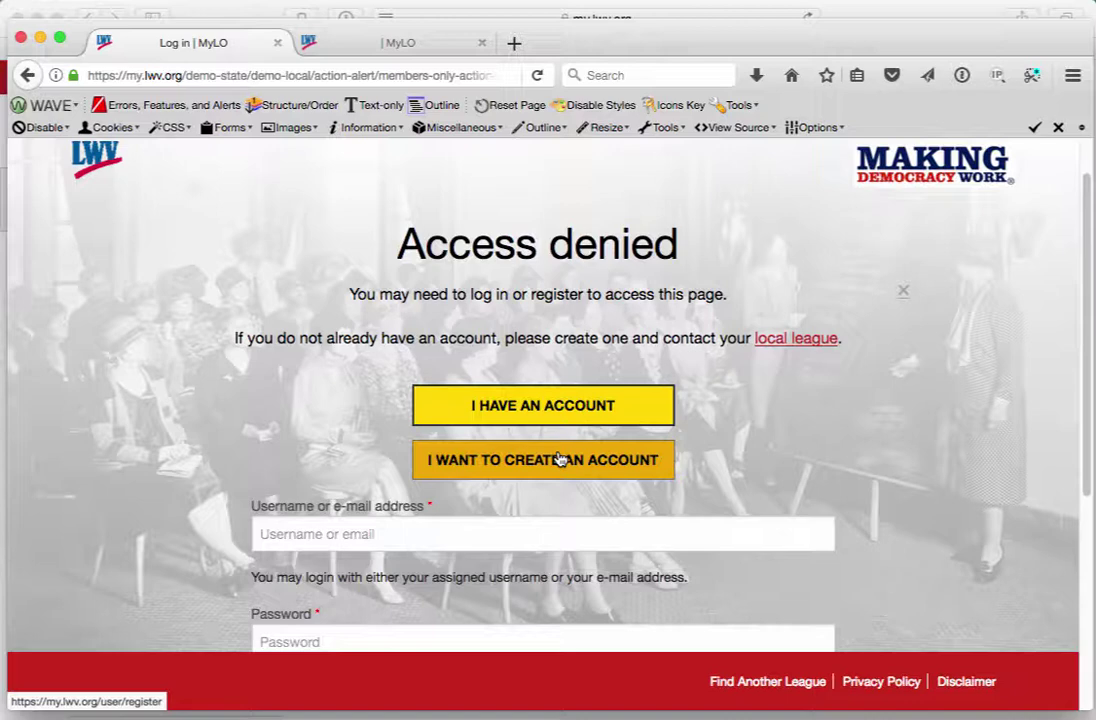
- Reload the Action Alerts tab so it reads 'There are no current action alerts. Check back soon!'
left_click(407, 43)
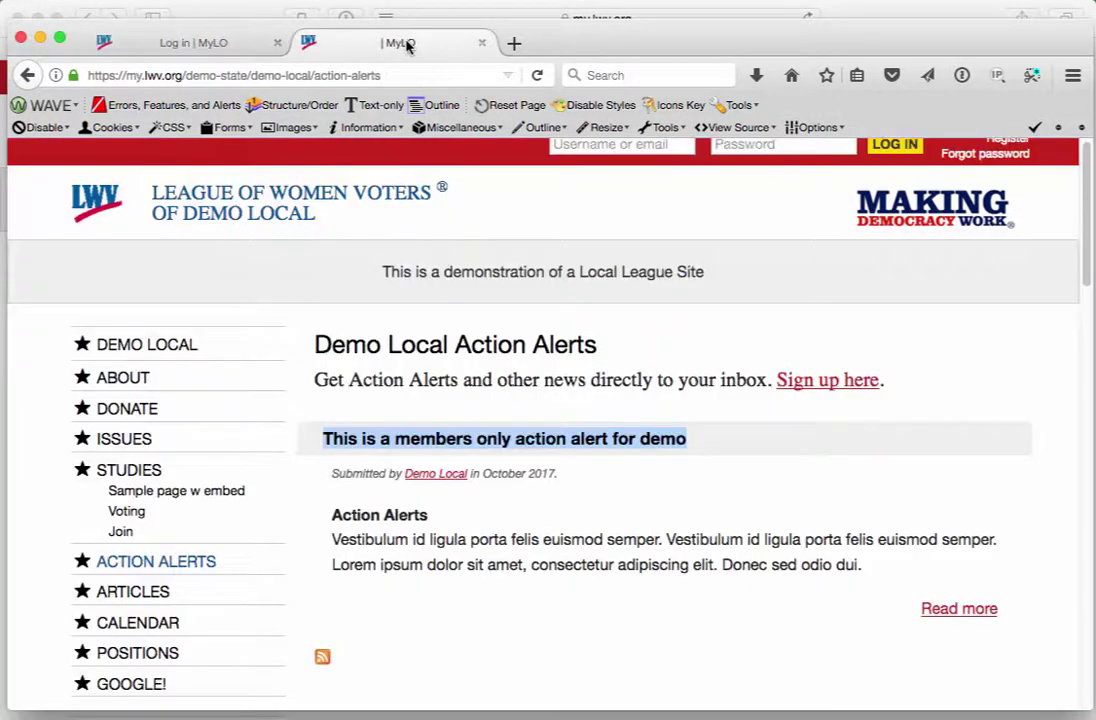
left_click_drag(600, 345, 313, 352)
left_click(180, 565)
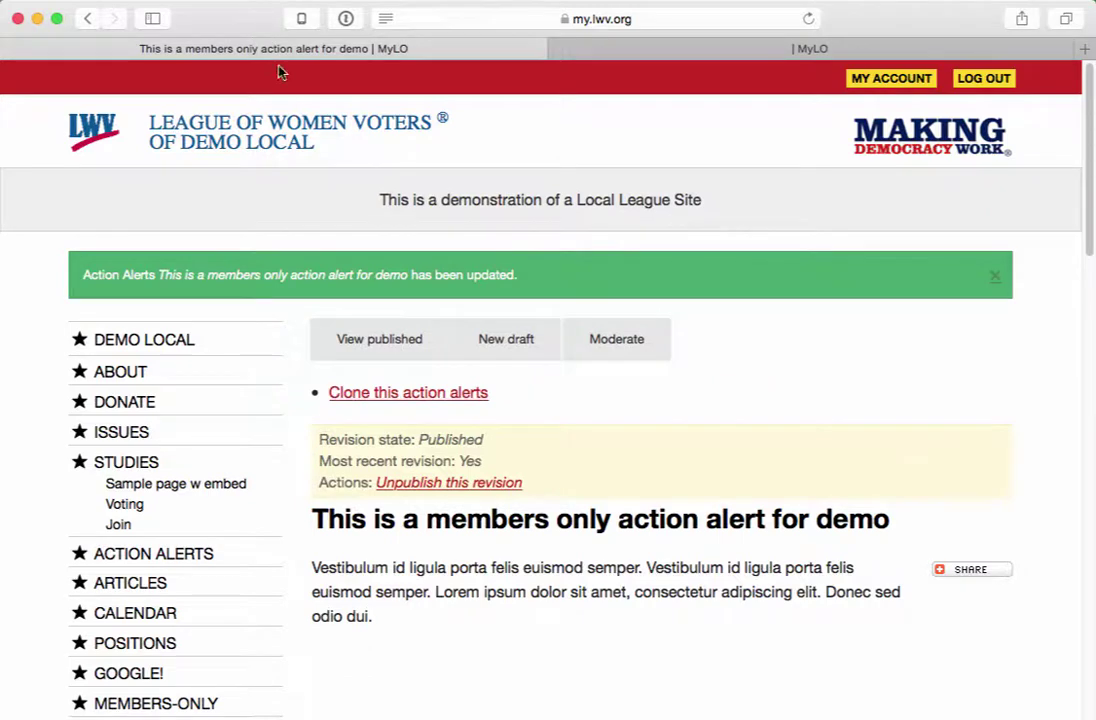
left_click(602, 50)
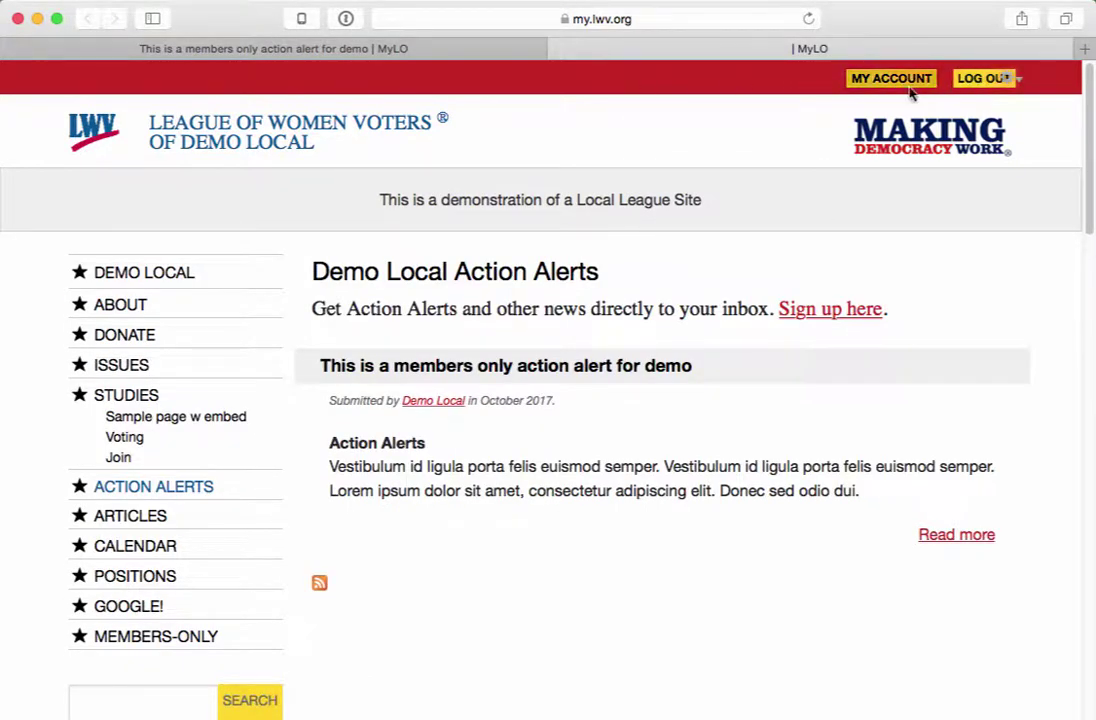
key("super+r")
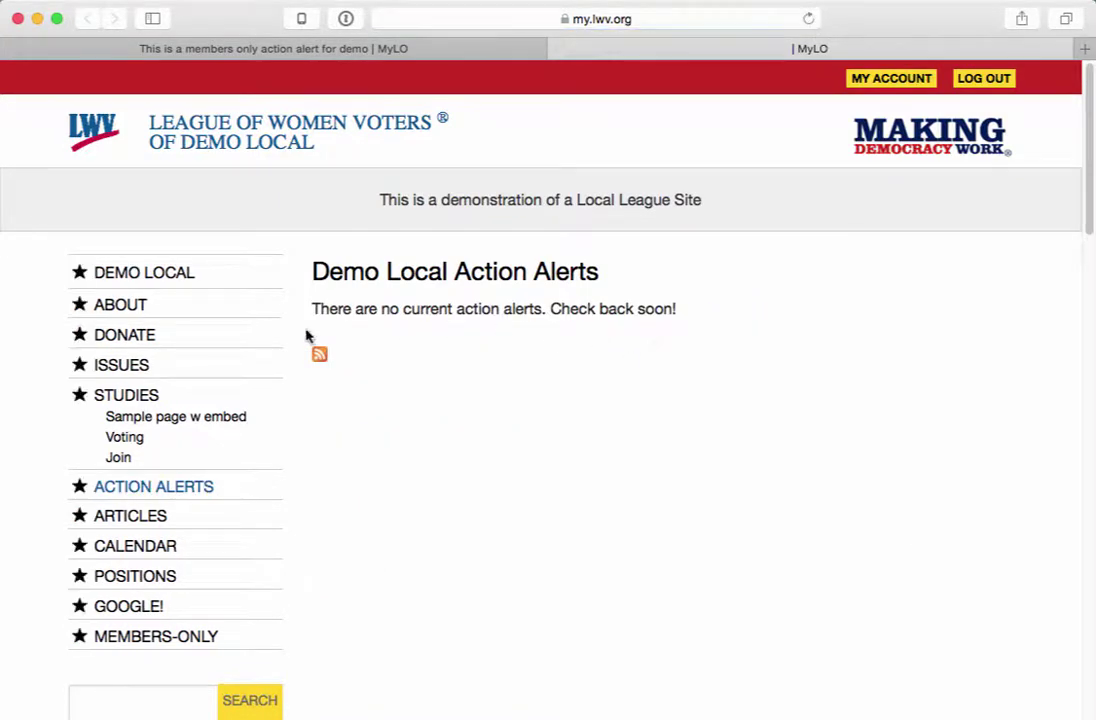
left_click_drag(323, 312, 652, 318)
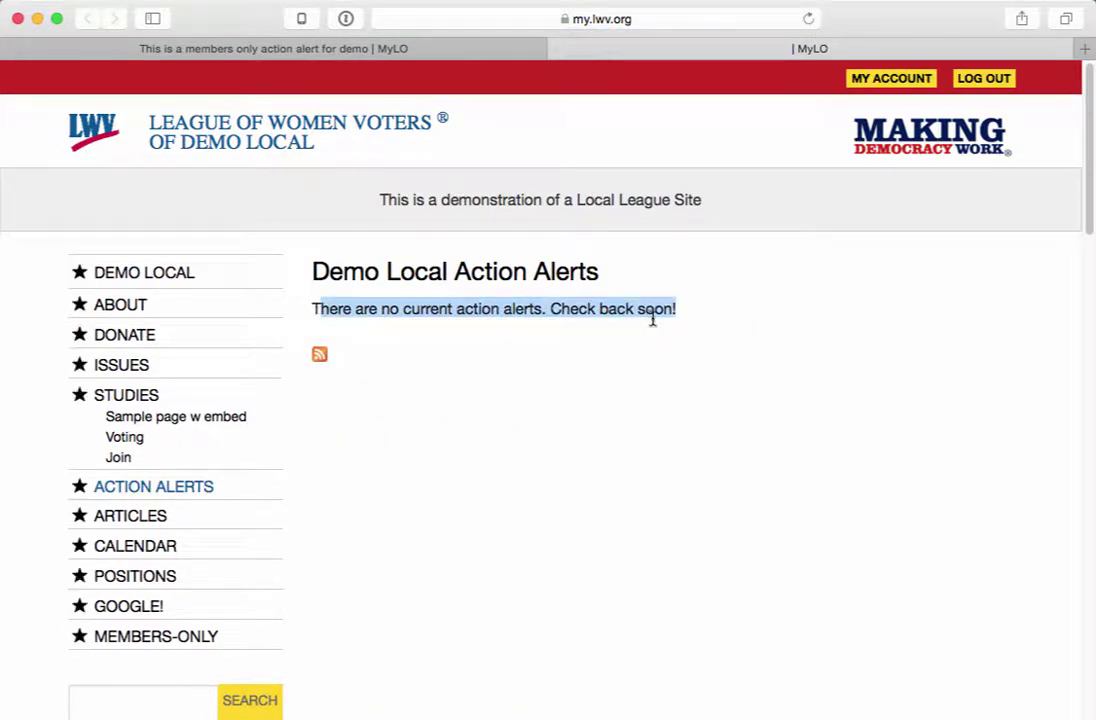
left_click(568, 369)
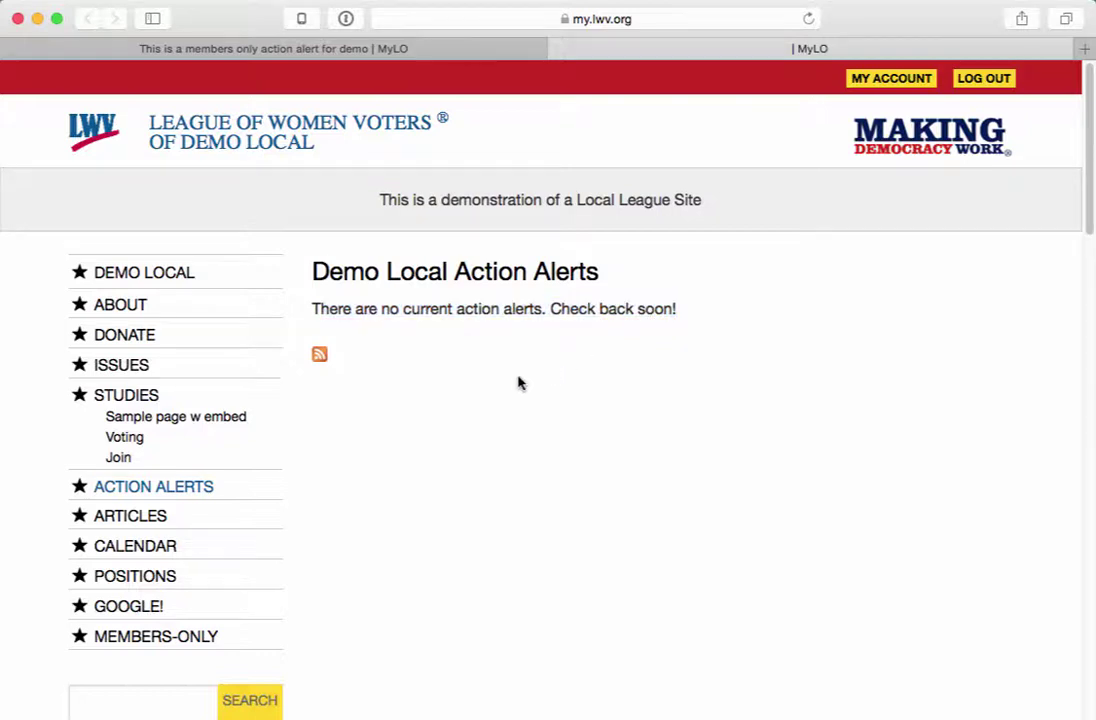
triple_click(110, 640)
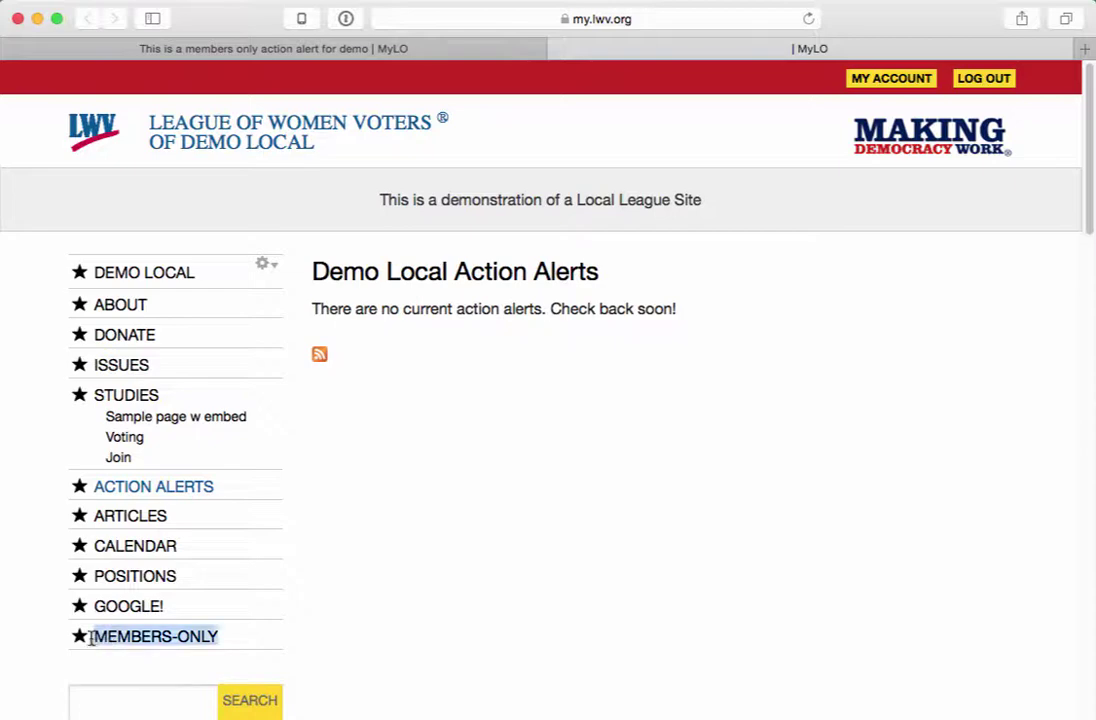
- Open the MEMBERS-ONLY page and find the demo alert listed under Members Only Content
left_click(128, 640)
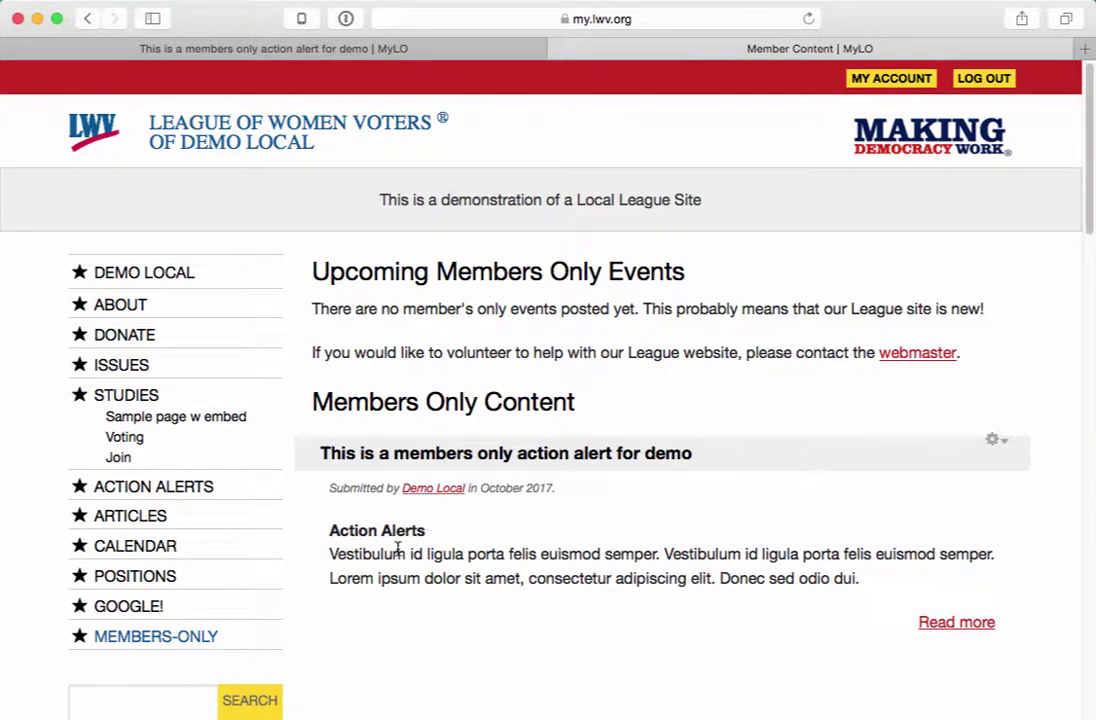
scroll(531, 678, "down", 1)
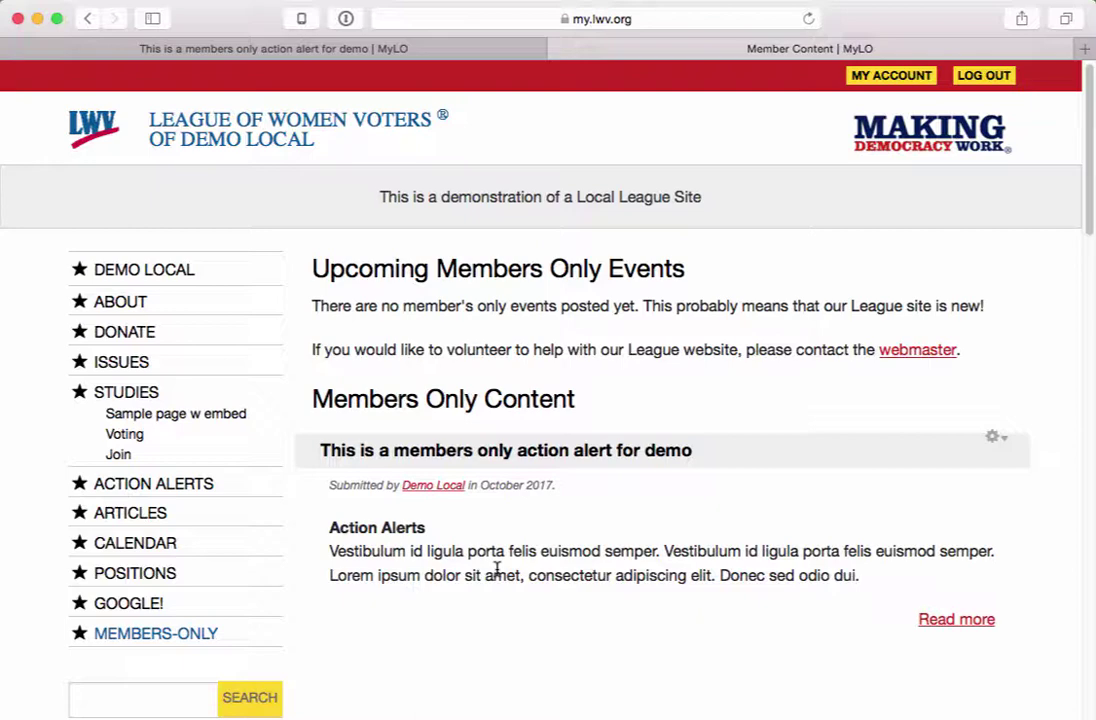
scroll(296, 600, "down", 5)
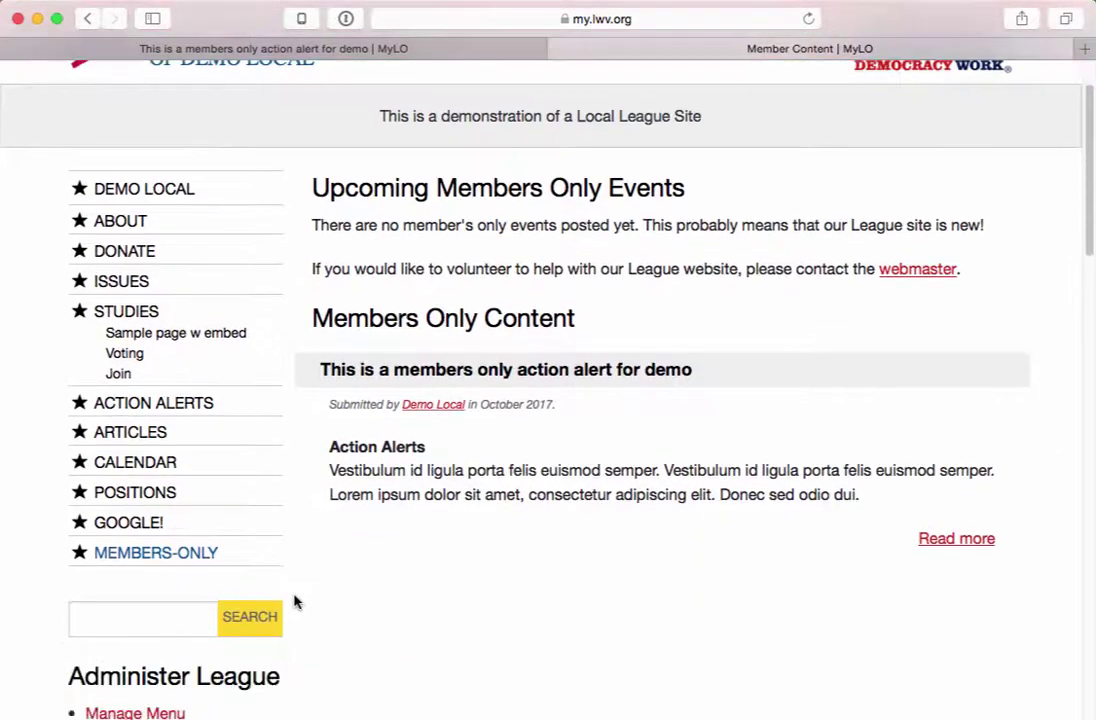
scroll(296, 600, "down", 3)
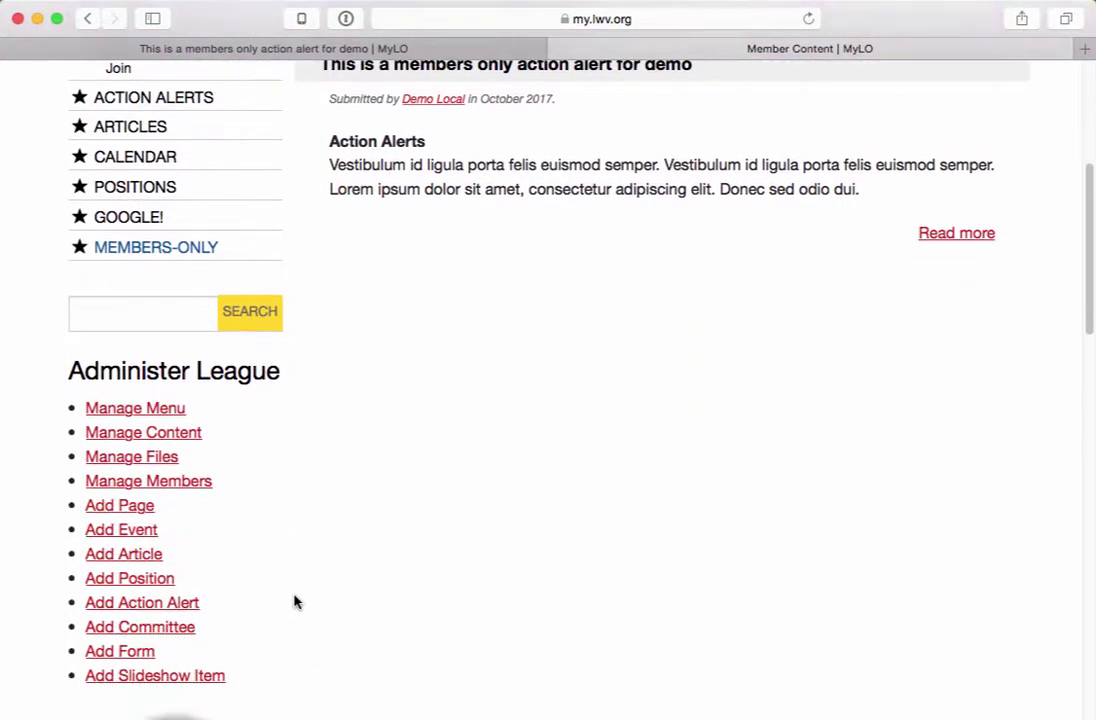
- Create a new page titled 'This page will be the start of a members only section' with a pasted placeholder paragraph
left_click(125, 506)
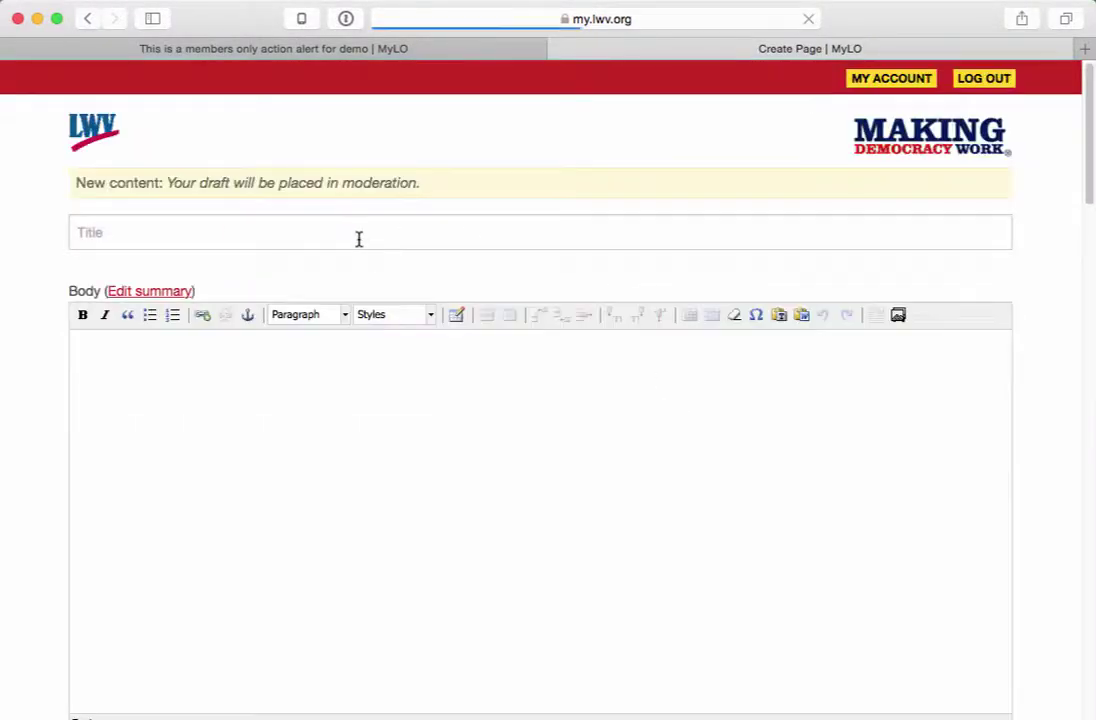
left_click(355, 233)
type("This ")
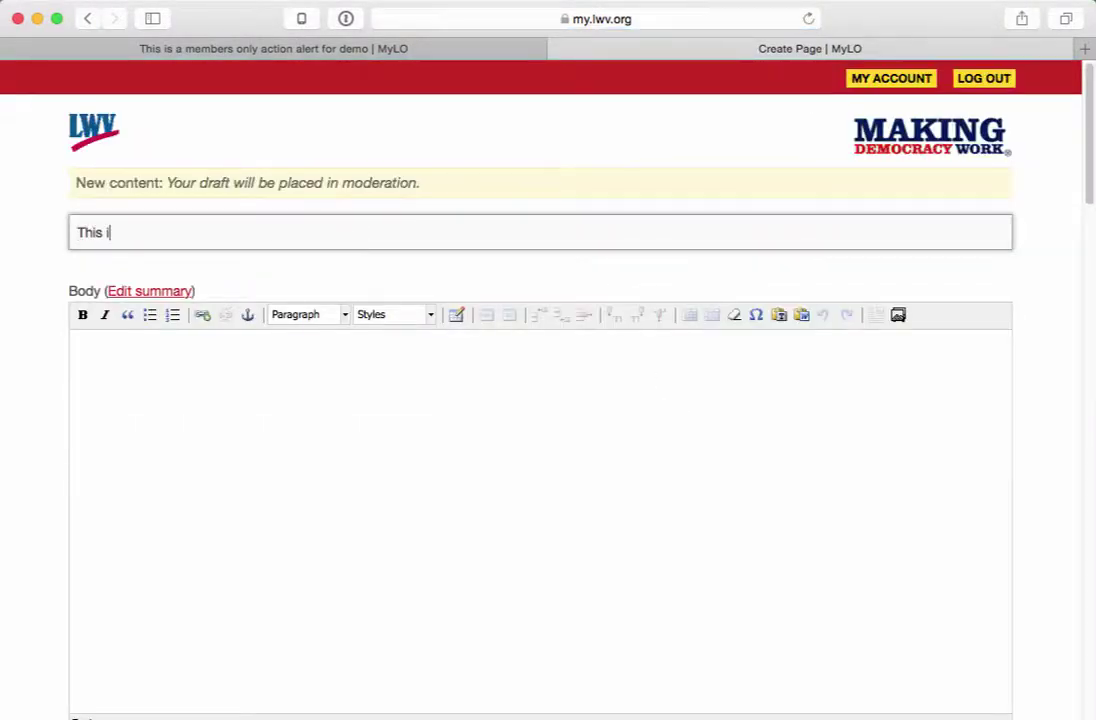
type("page will be the start of a members only section")
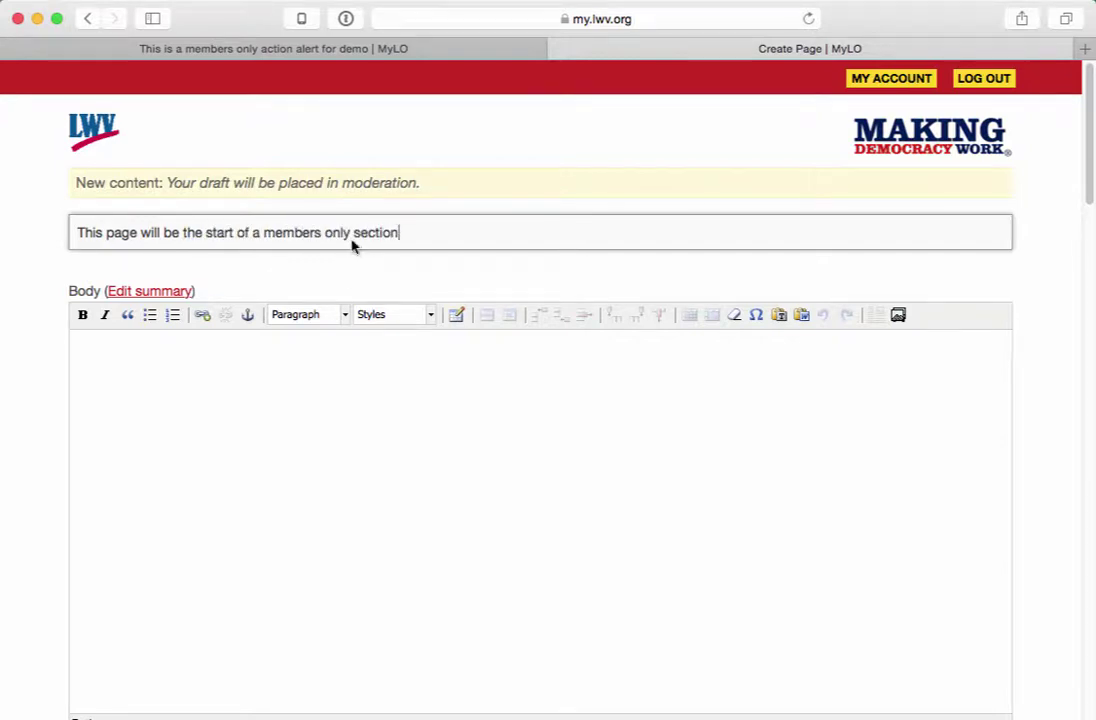
left_click(372, 386)
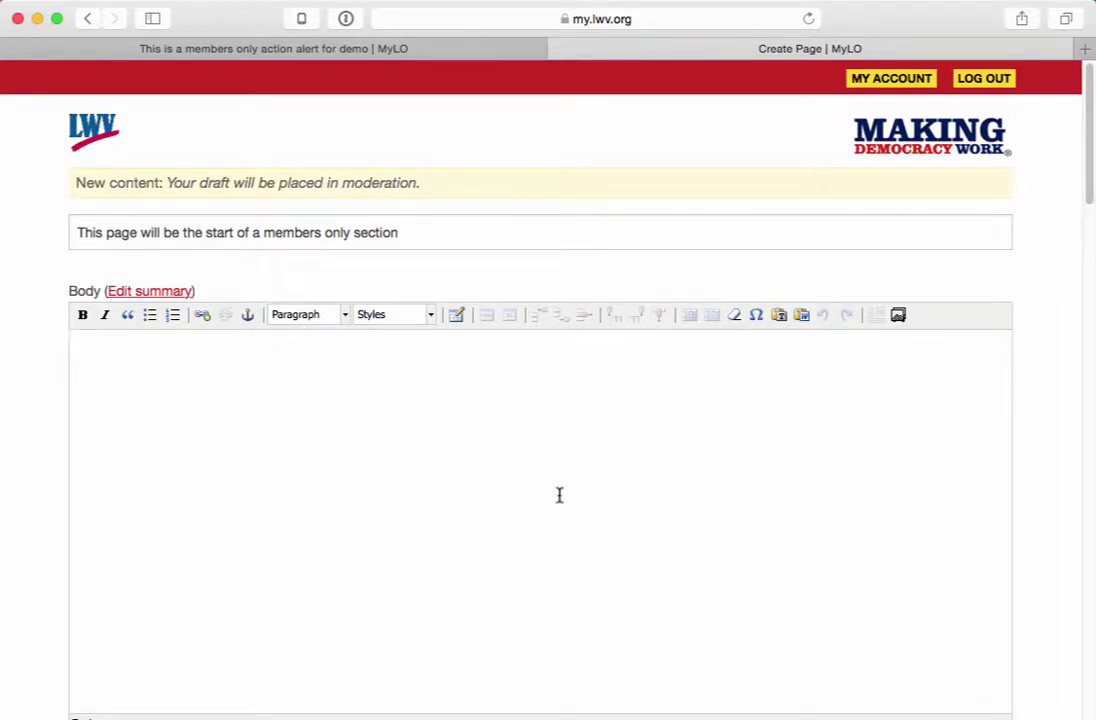
type("Nullam id dolor id nibh ultricies vehicula ut id elit. Fusce dapibus, tellus ac cursus commodo, tortor mauris condimentum nibh, ut fermentum massa justo sit amet risus. Praesent commodo cursus magna, vel scelerisque nisl consectetur et. Duis mollis, est non commodo luctus, nisi erat porttitor ligula, eget lacinia odio sem nec elit. Maecenas faucibus mollis interdum. Sed posuere consectetur est at lobortis. Vivamus sagittis lacus vel augue laoreet rutrum faucibus dolor auctor. Cras justo odio, dapibus ac facilisis in, egestas eget quam.")
- Add 'list one' and 'list two' below the paragraph as a bulleted list
scroll(382, 530, "down", 3)
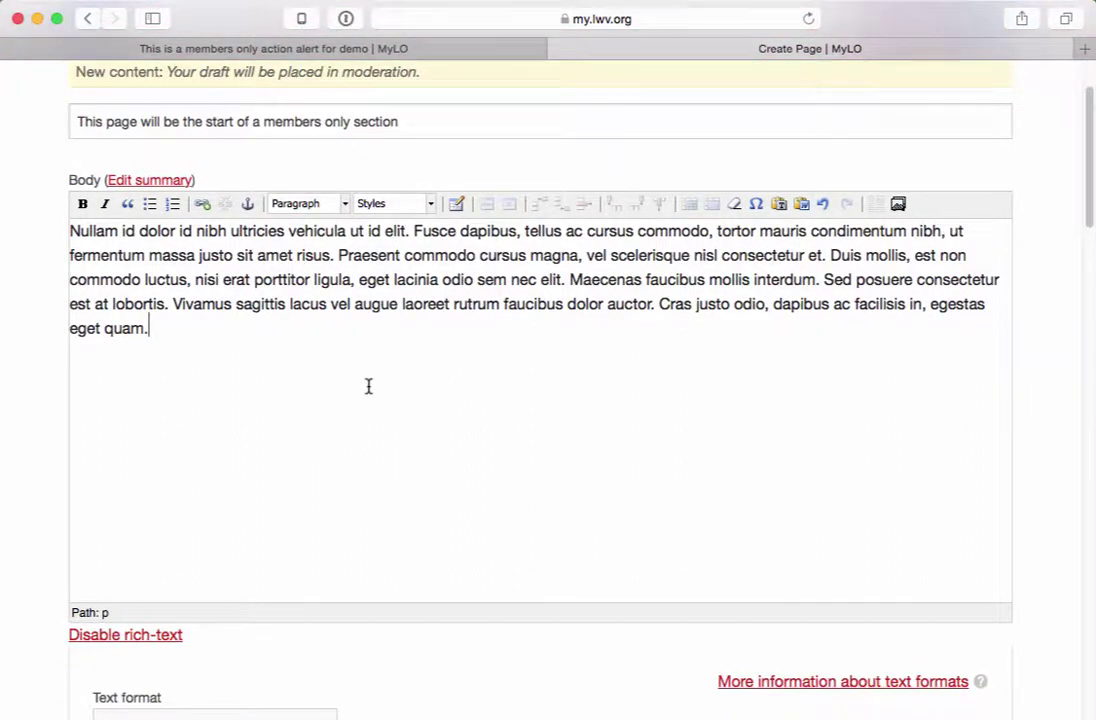
key("Return")
type("list one ")
type("list two")
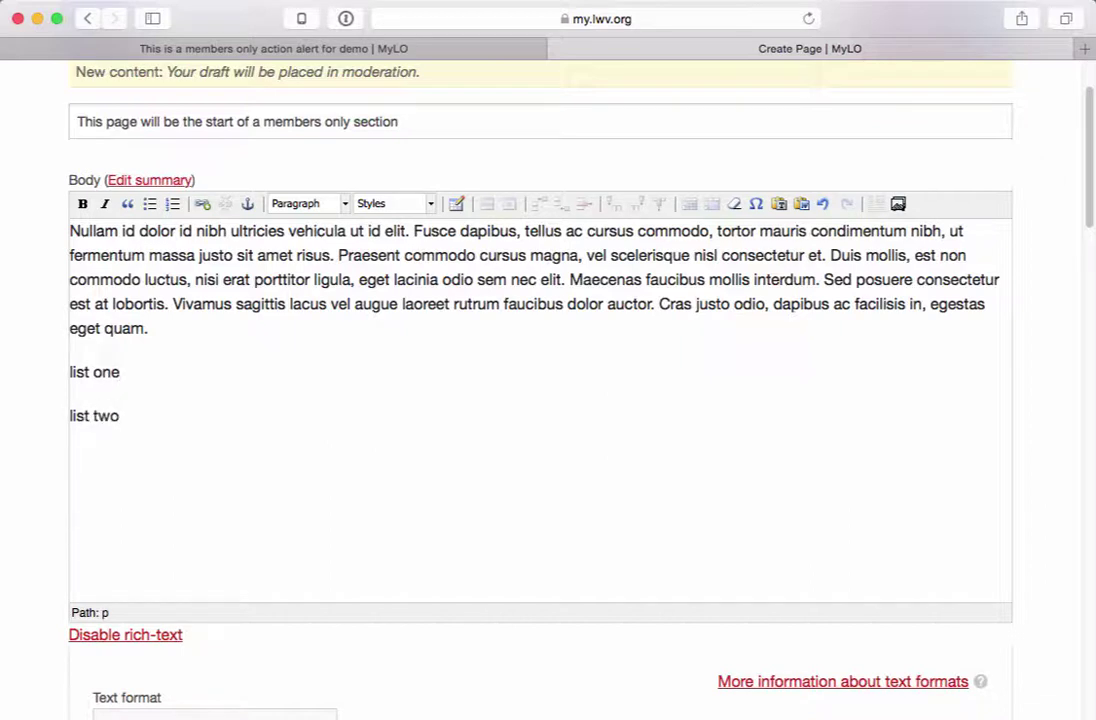
left_click_drag(71, 372, 120, 416)
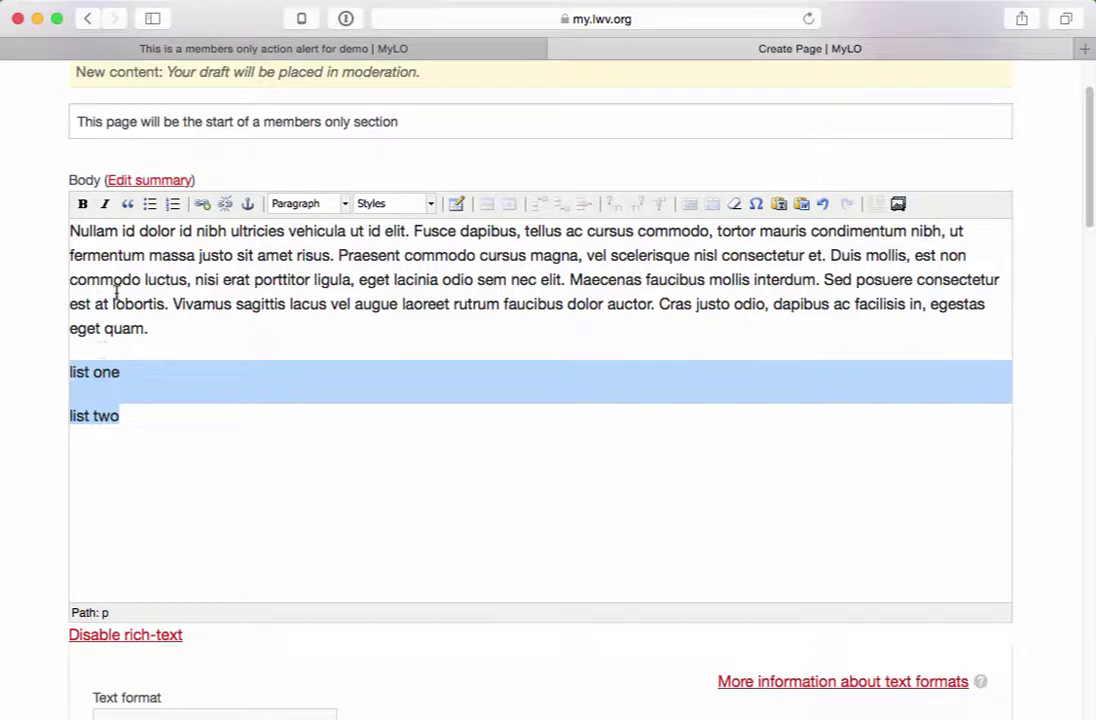
left_click(149, 203)
- Set the page's access to Private - accessible only to members
left_click(237, 519)
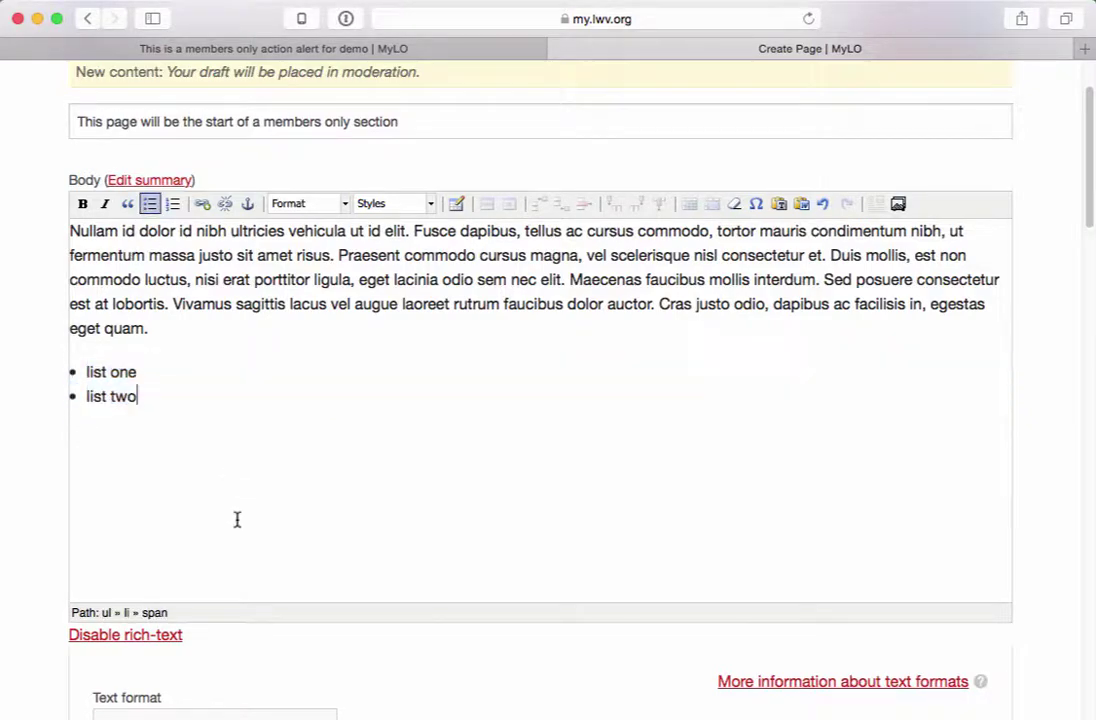
scroll(237, 519, "down", 12)
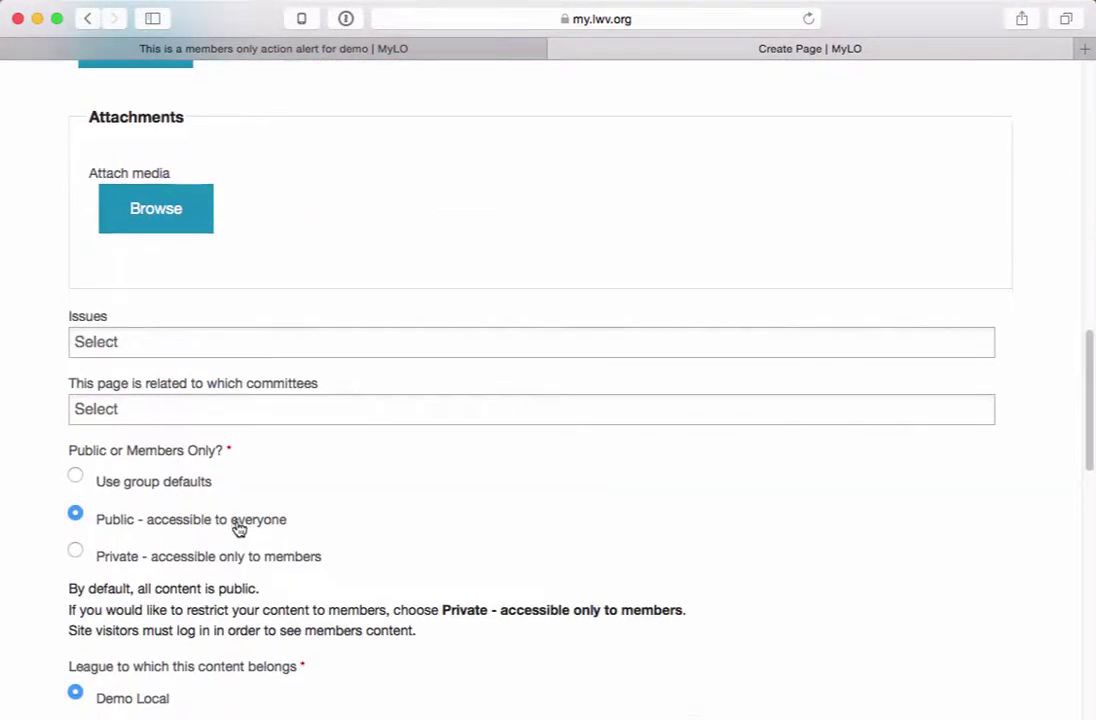
scroll(237, 519, "down", 3)
left_click(75, 457)
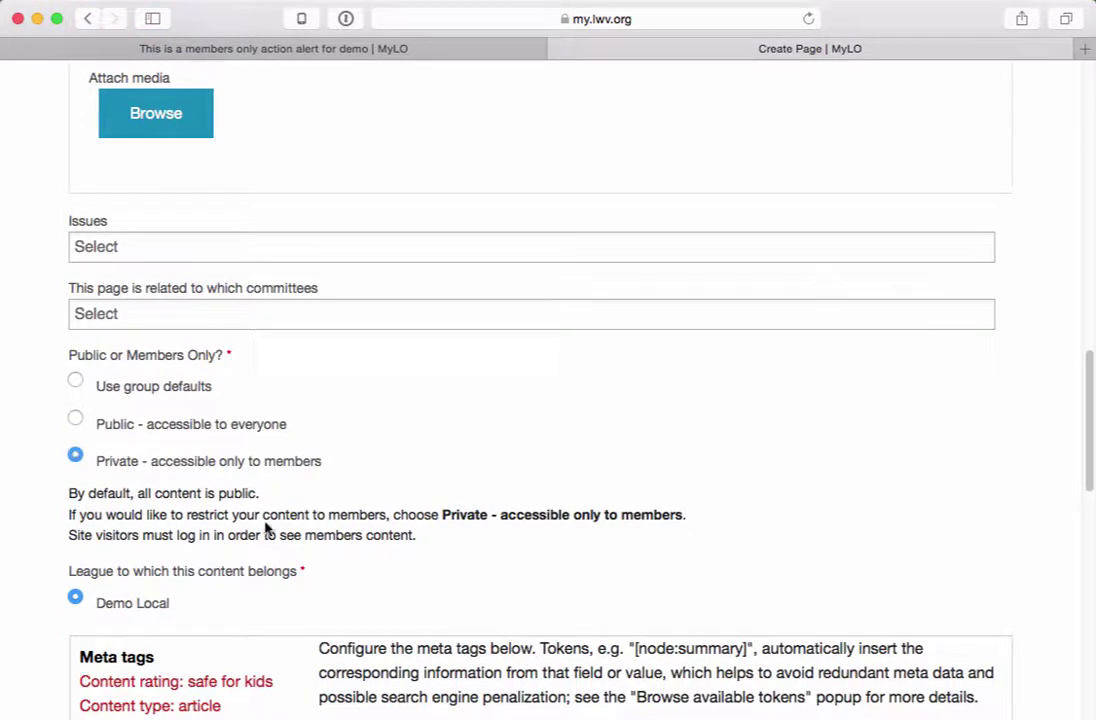
- Set the moderation state to Published and save the page
scroll(264, 526, "down", 12)
left_click(212, 457)
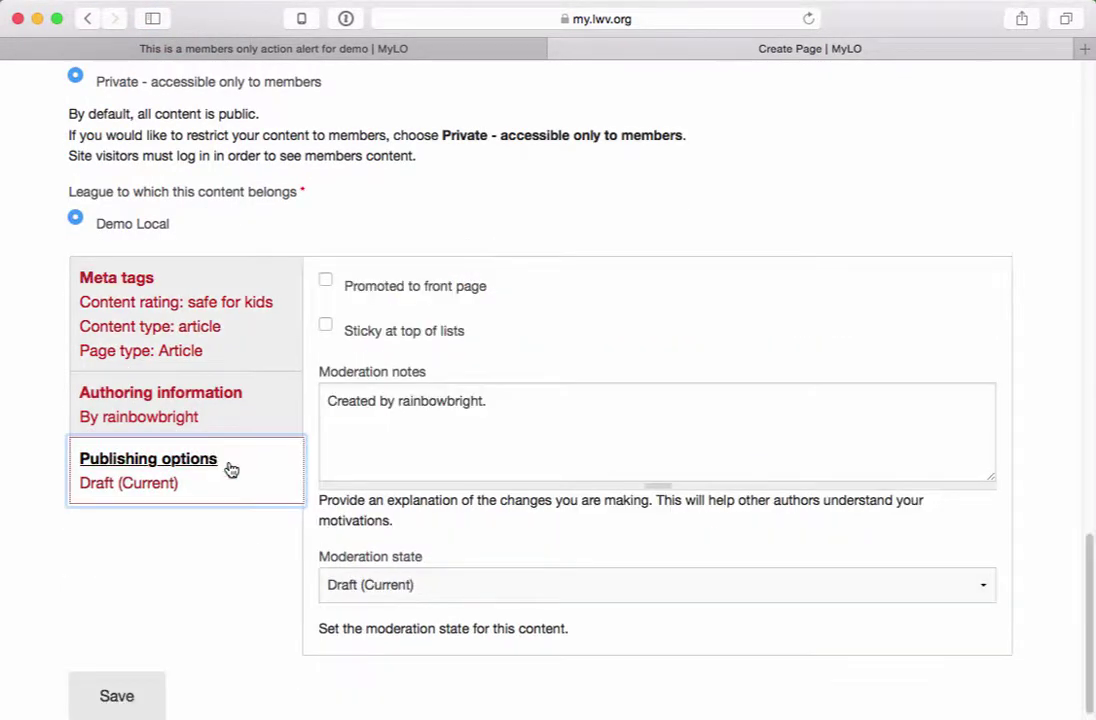
scroll(298, 538, "down", 1)
left_click(408, 560)
left_click(378, 586)
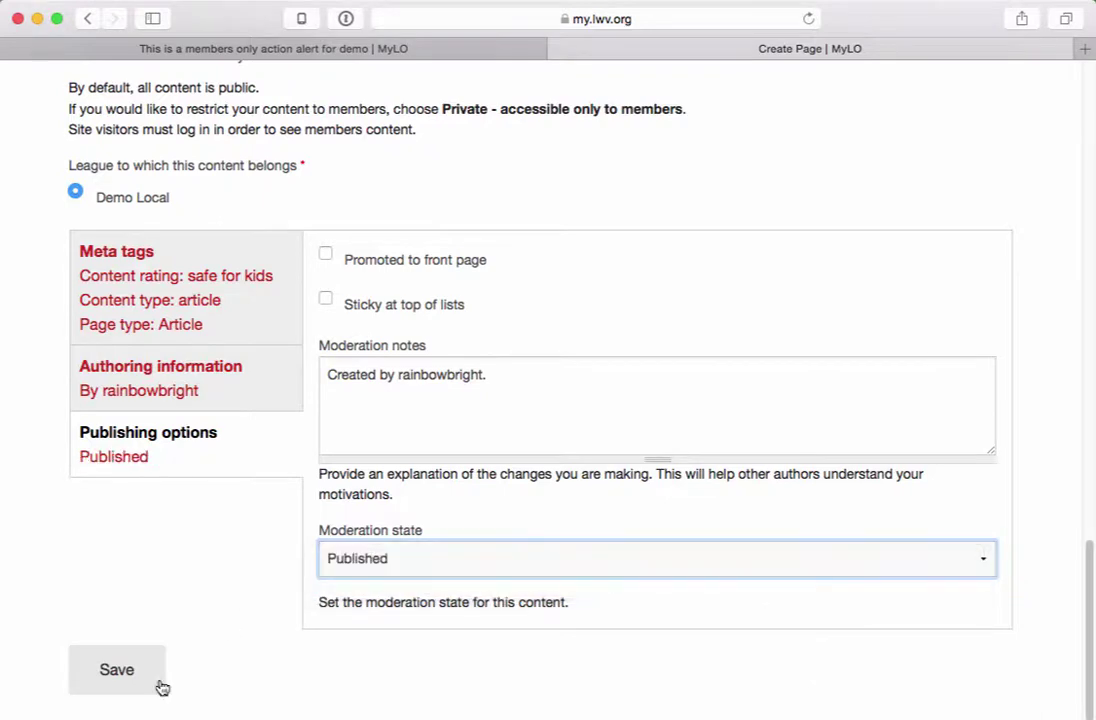
left_click(148, 674)
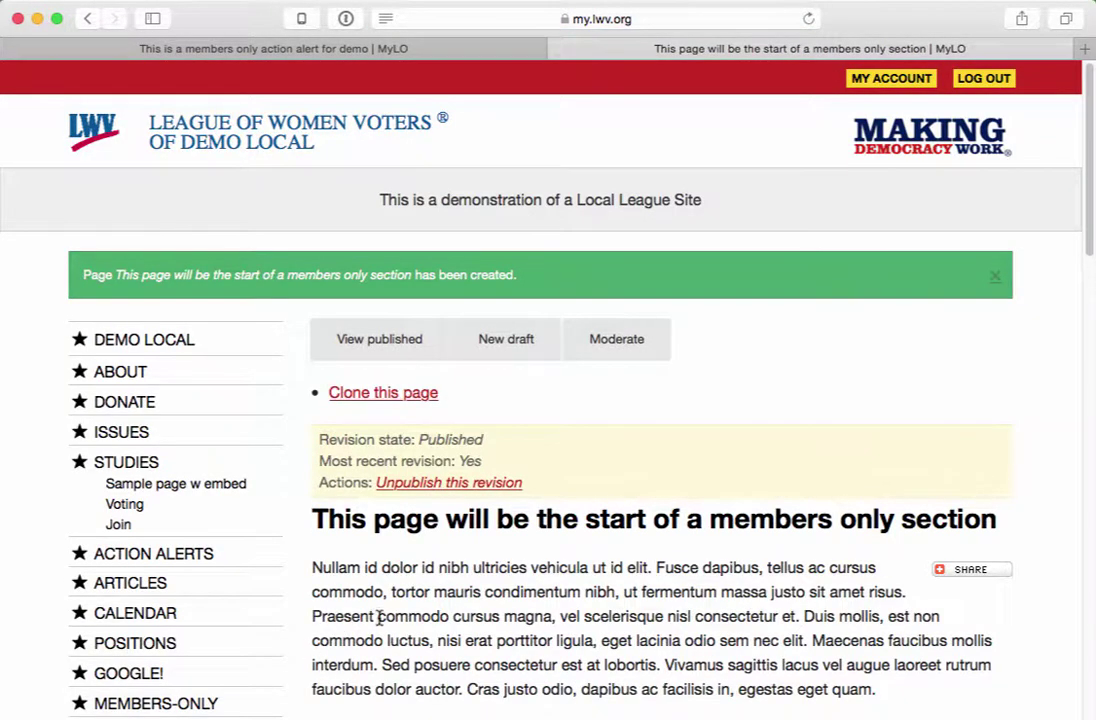
- Start a new draft of the saved members-only page
scroll(378, 618, "down", 2)
scroll(378, 618, "down", 4)
scroll(380, 624, "up", 4)
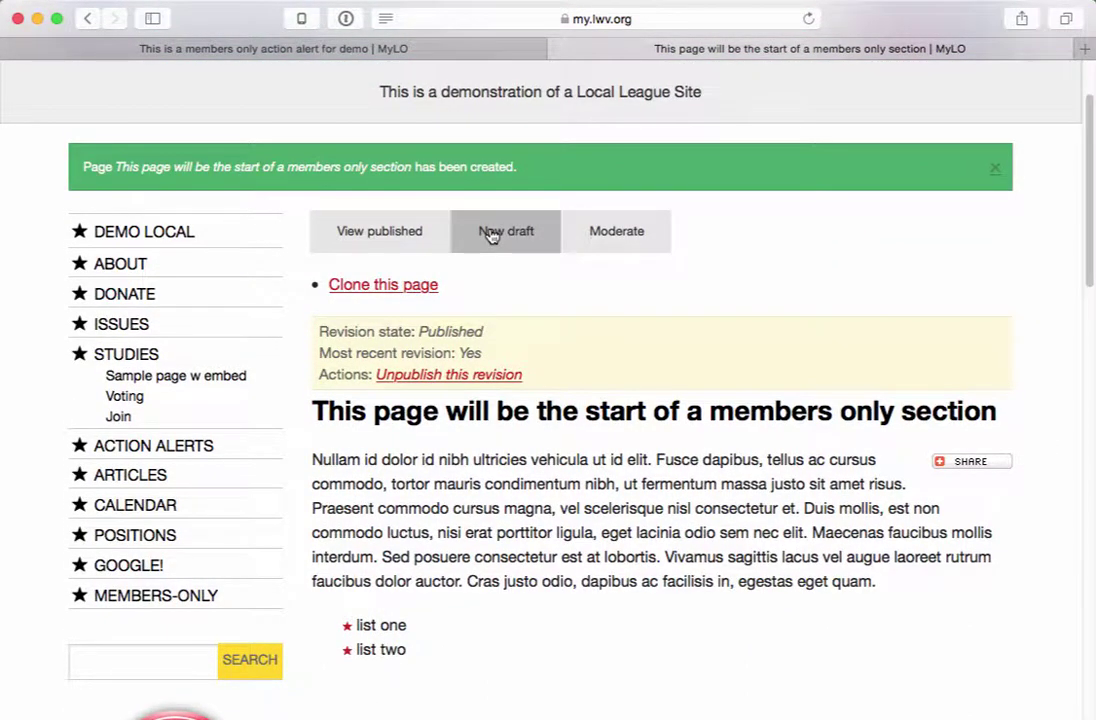
left_click(491, 234)
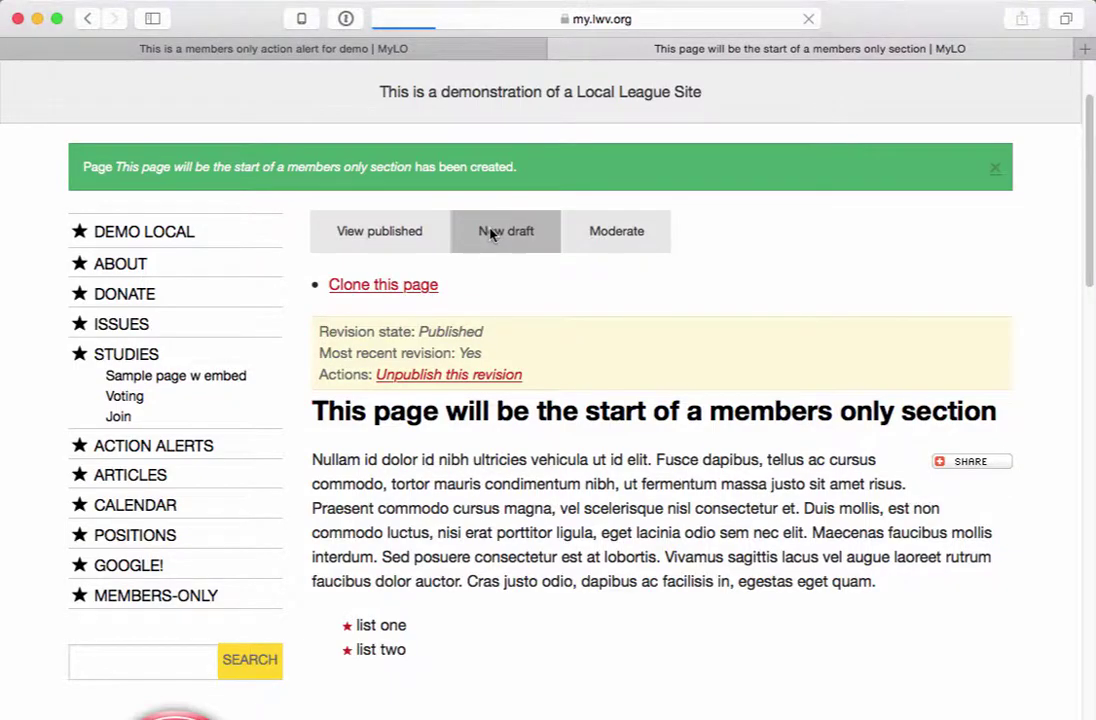
- Add a menu link to the page with the link title trimmed to 'members only section'
scroll(297, 589, "down", 8)
scroll(297, 589, "down", 20)
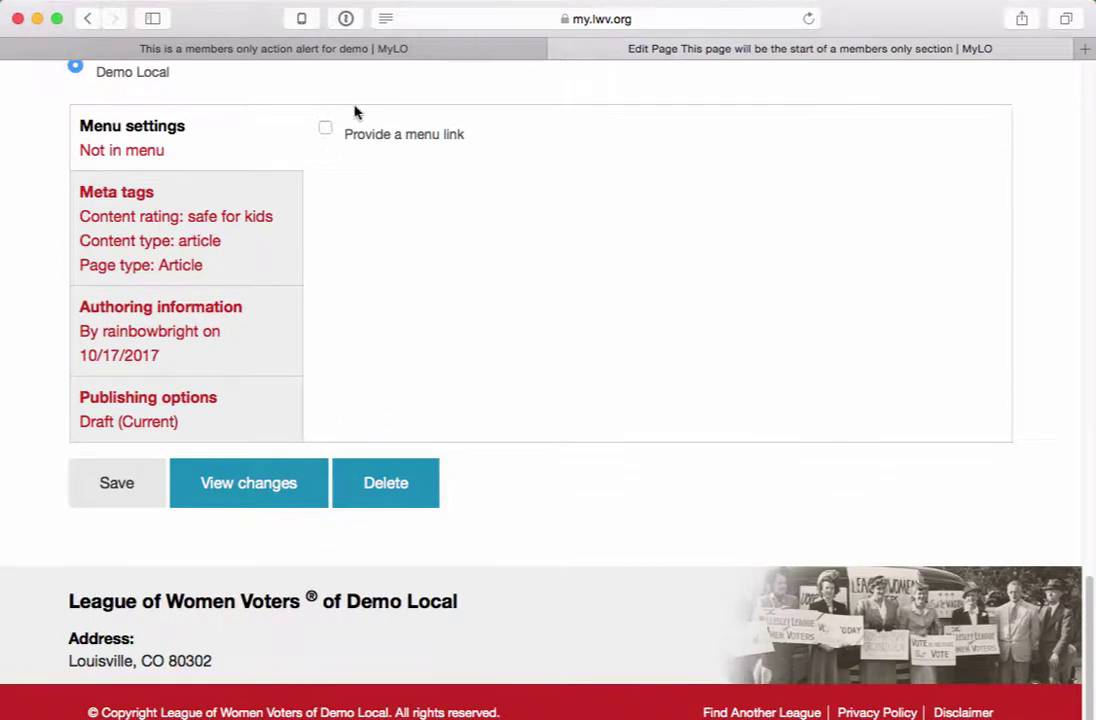
left_click(325, 128)
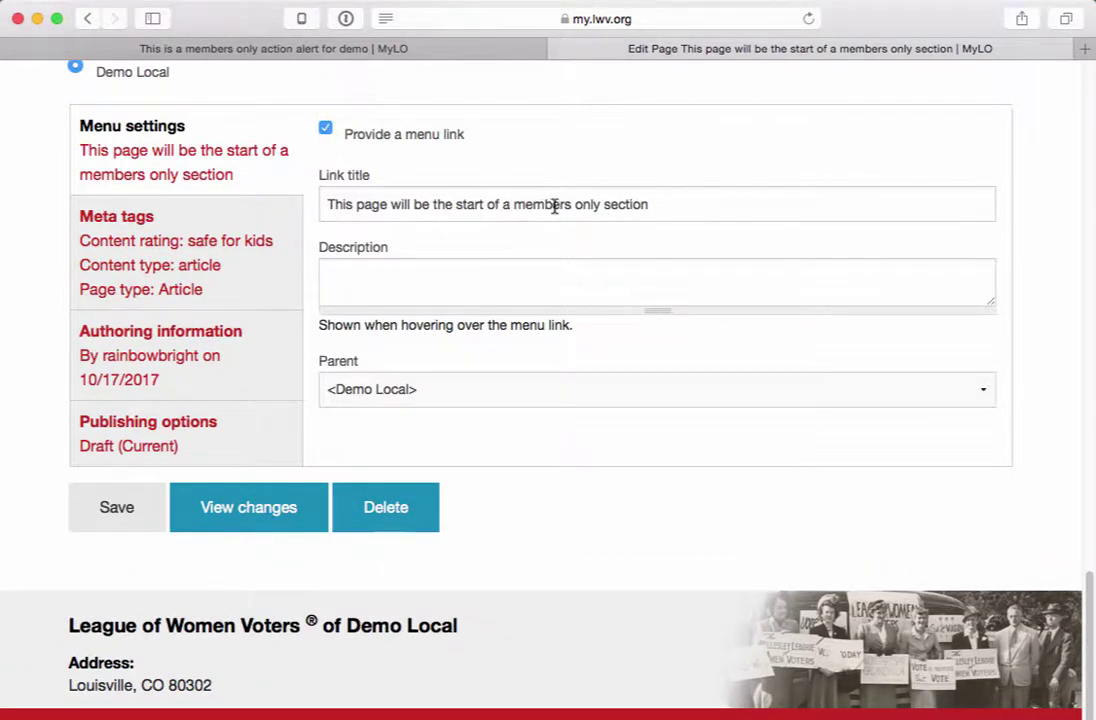
left_click_drag(518, 208, 352, 193)
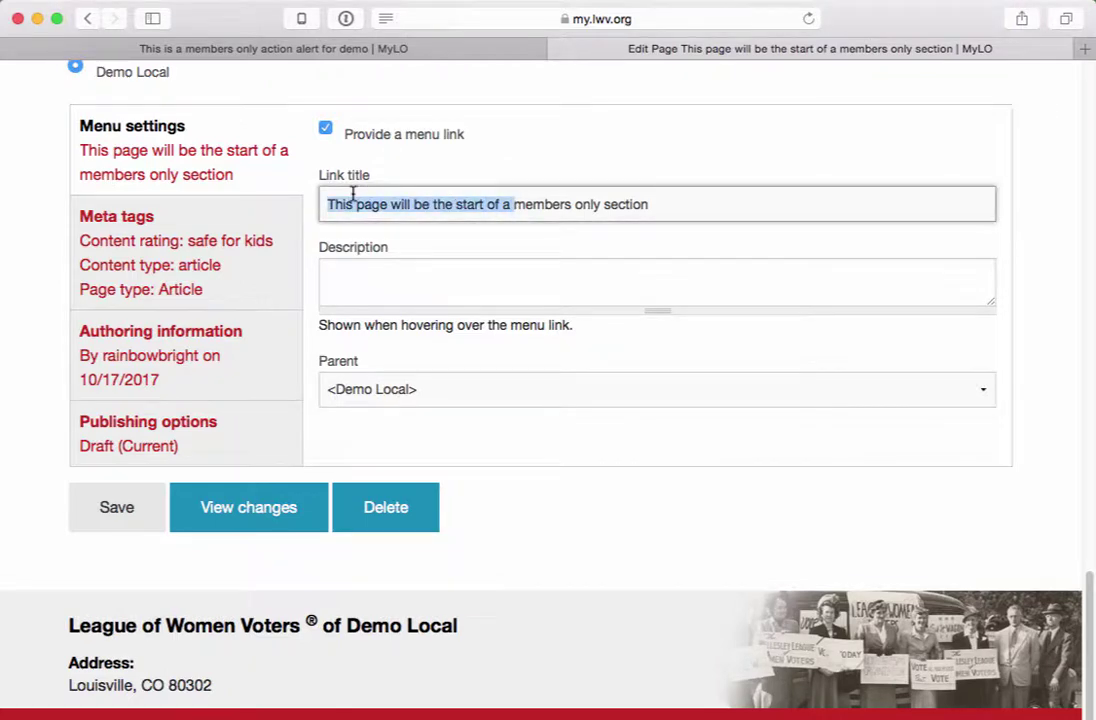
key("BackSpace")
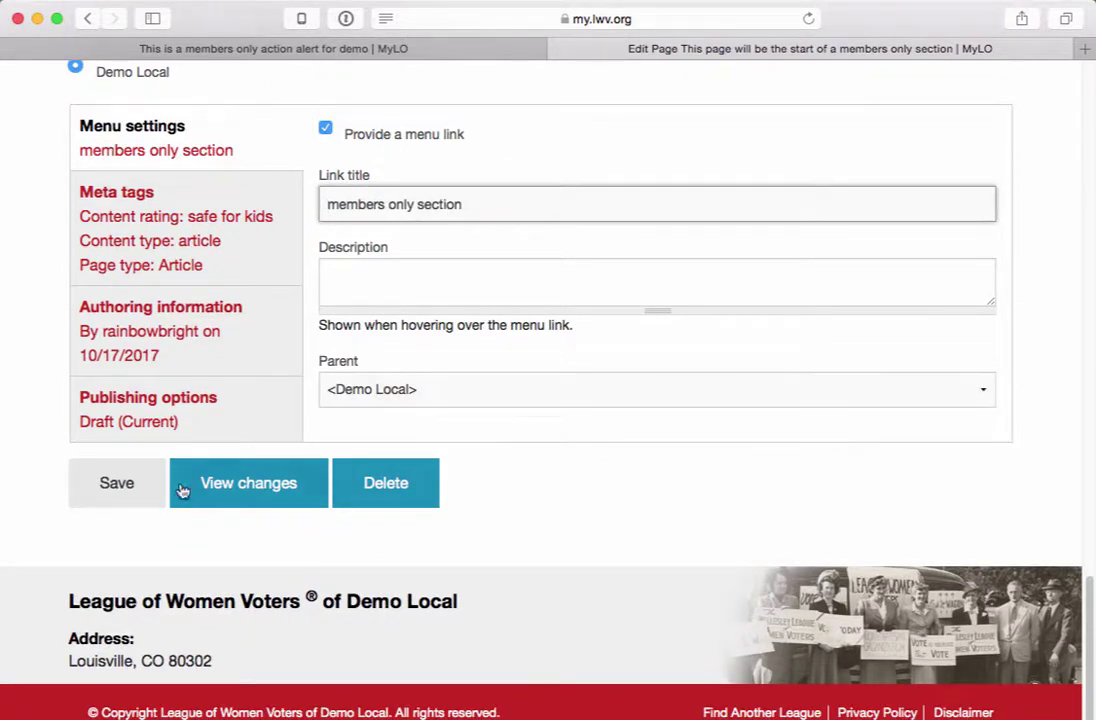
- Set this revision's moderation state to Published and save the page
left_click(166, 424)
left_click(430, 440)
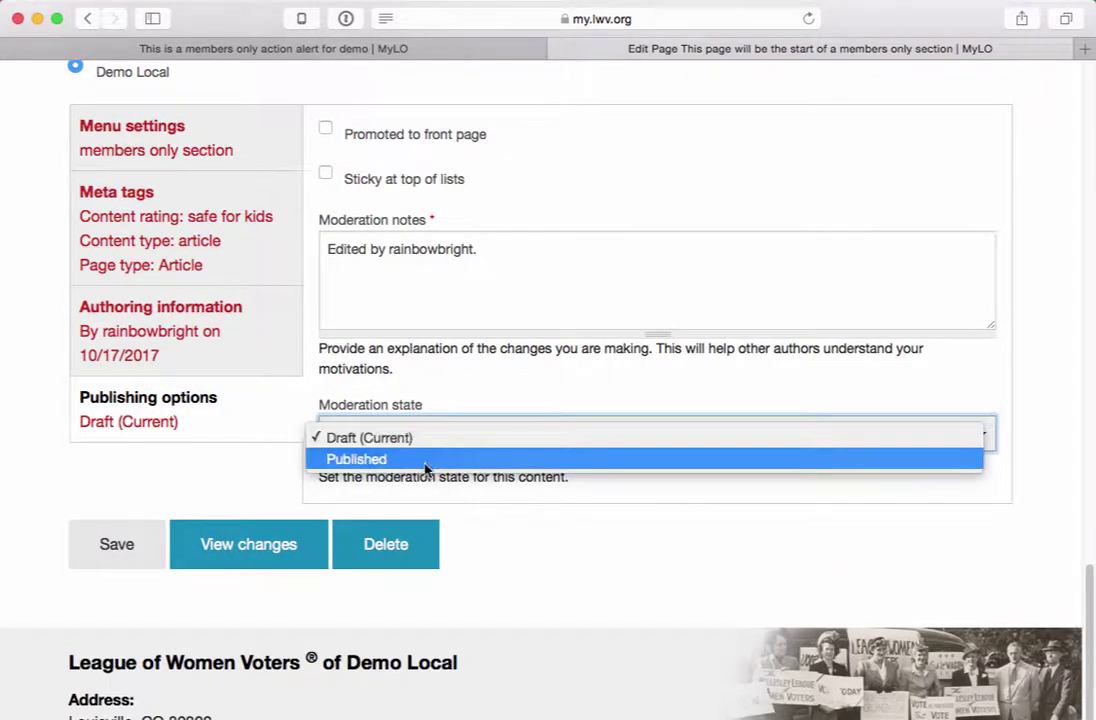
left_click(423, 459)
left_click(115, 547)
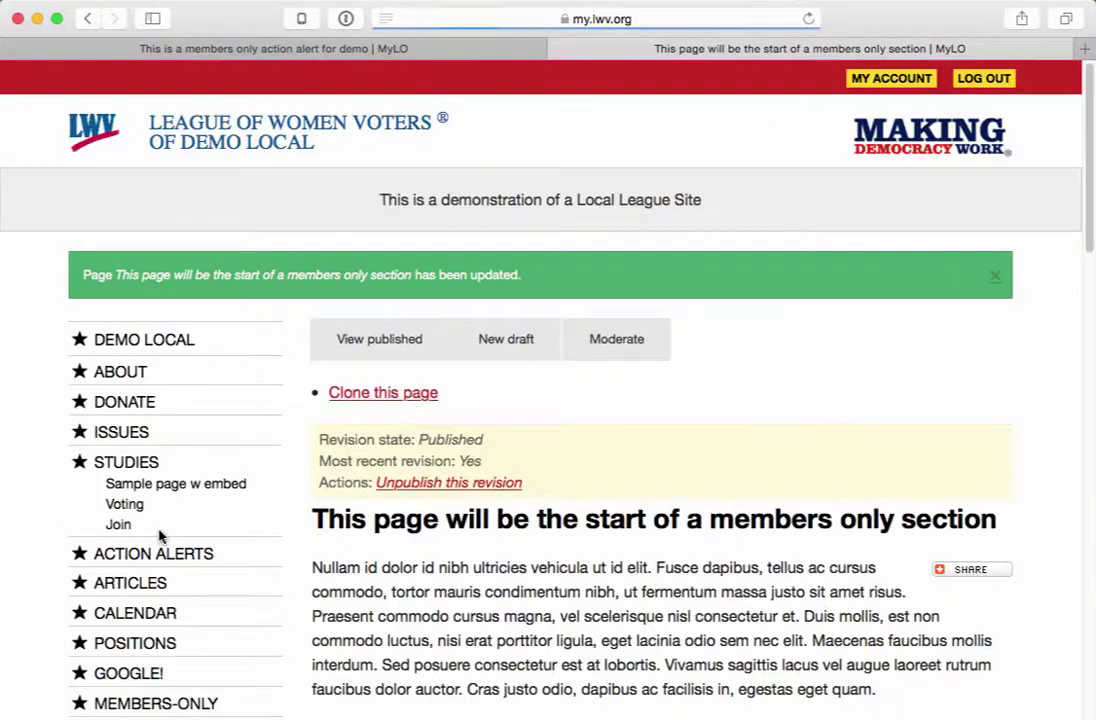
- In the Demo Local menu links list, move Members-Only beneath 'members only section' and save the configuration
scroll(286, 558, "down", 2)
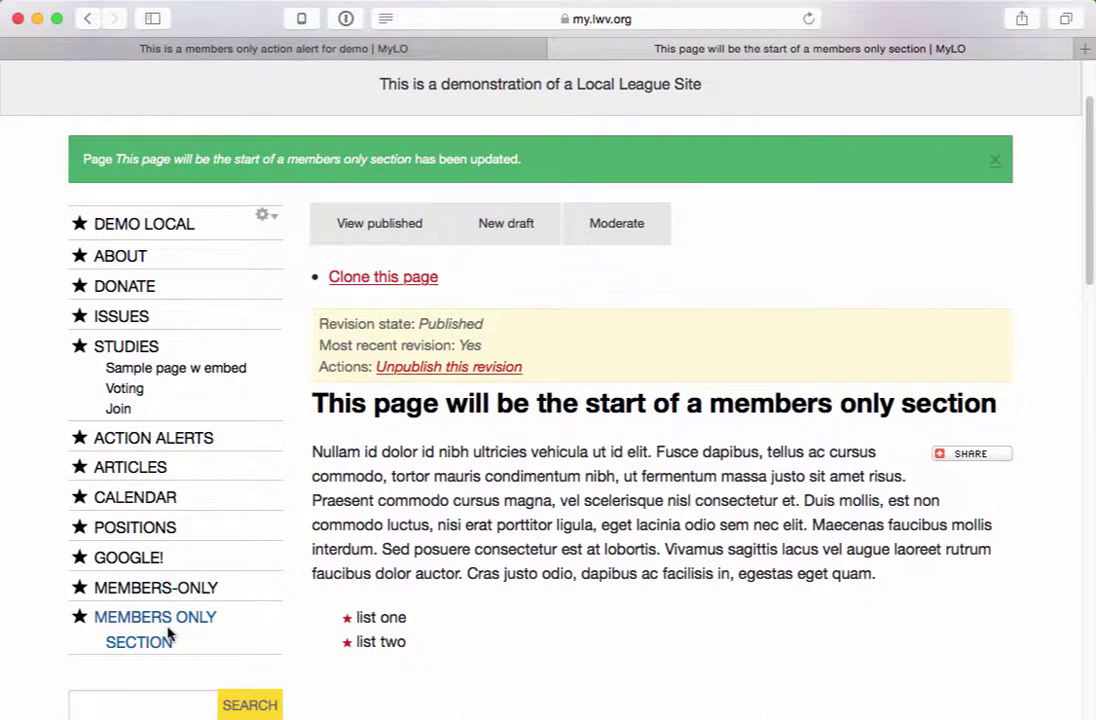
left_click_drag(168, 641, 91, 614)
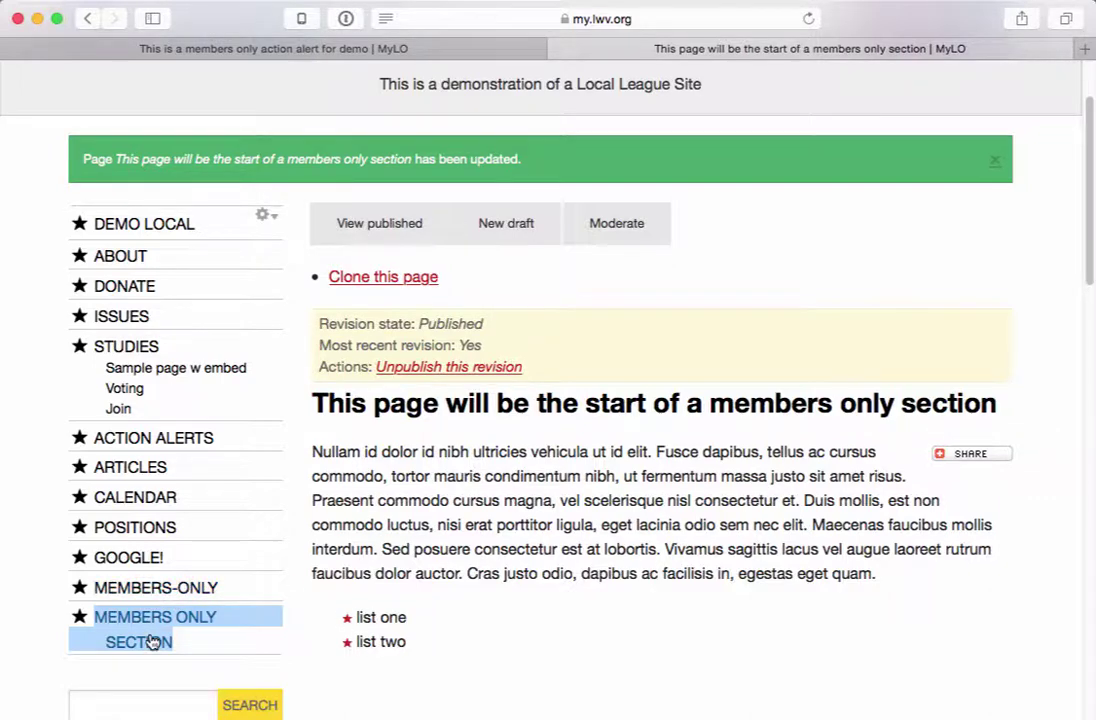
left_click(263, 215)
left_click(205, 262)
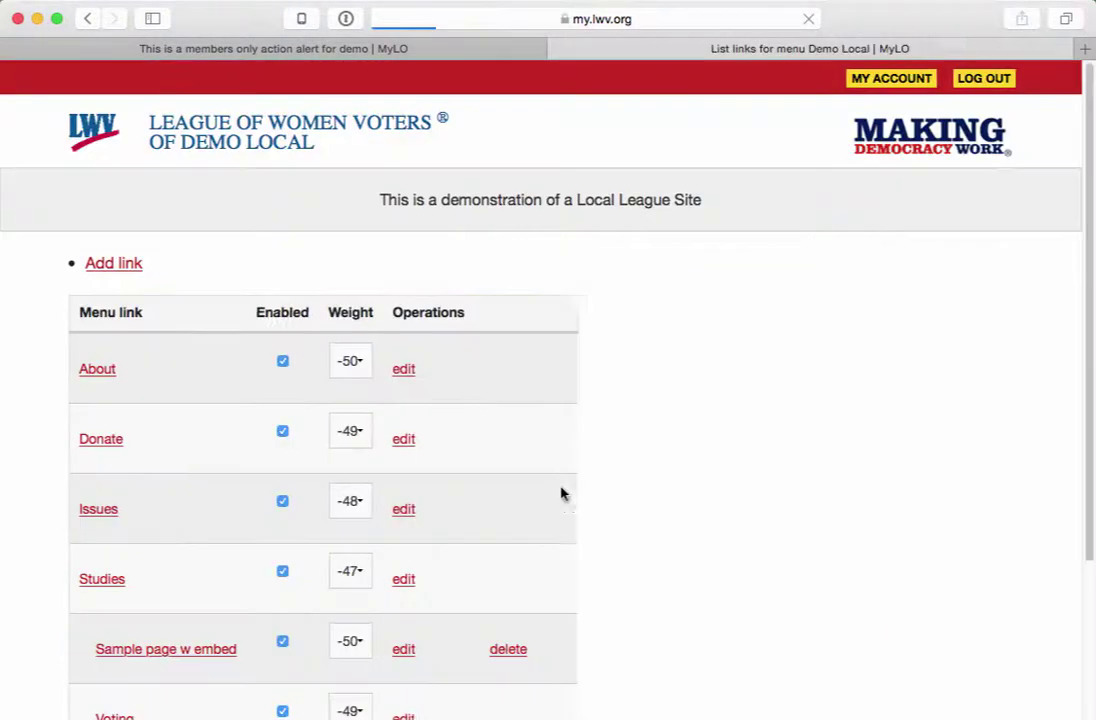
scroll(407, 546, "down", 5)
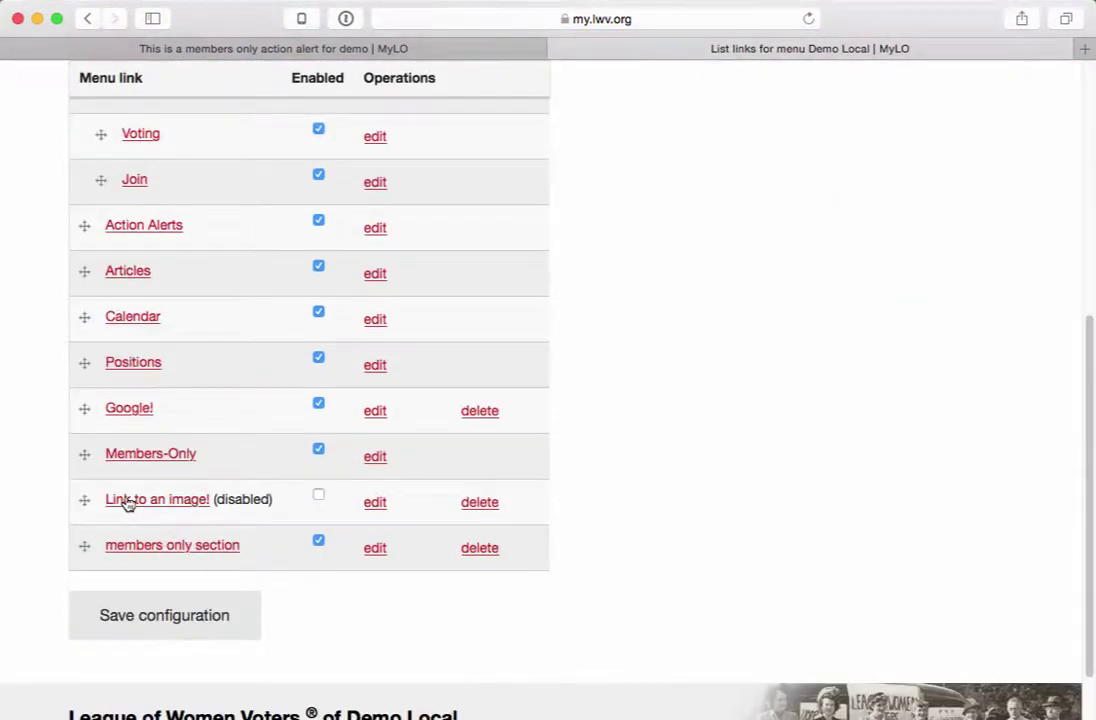
left_click_drag(85, 453, 172, 562)
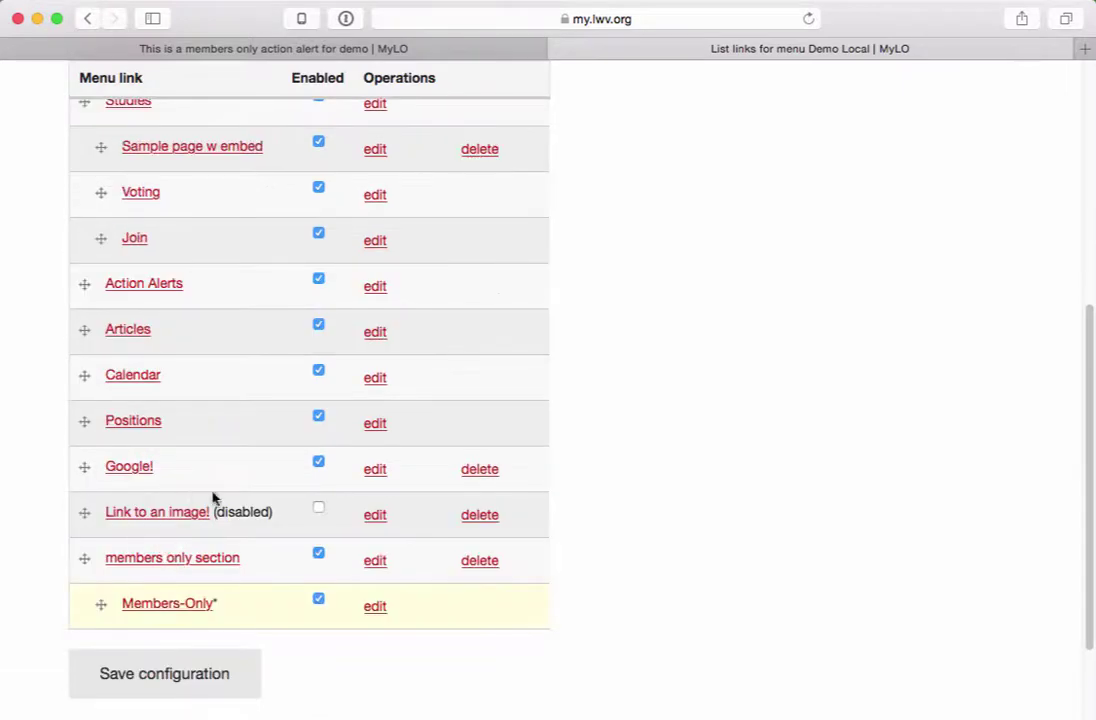
left_click(198, 685)
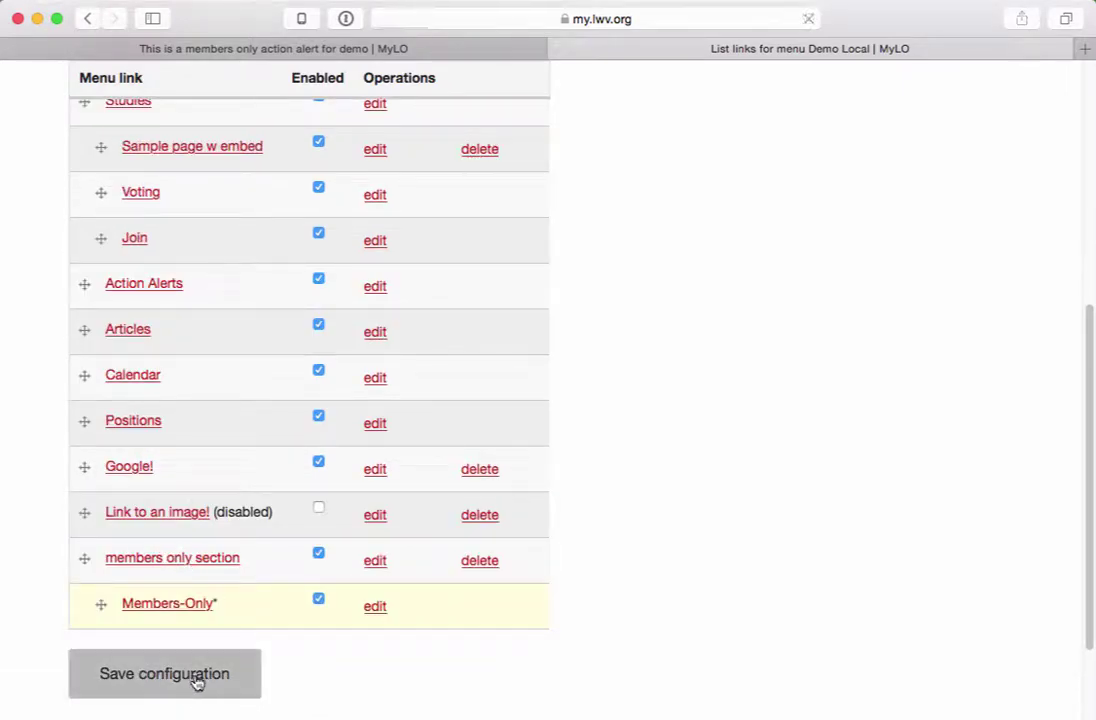
scroll(310, 658, "down", 3)
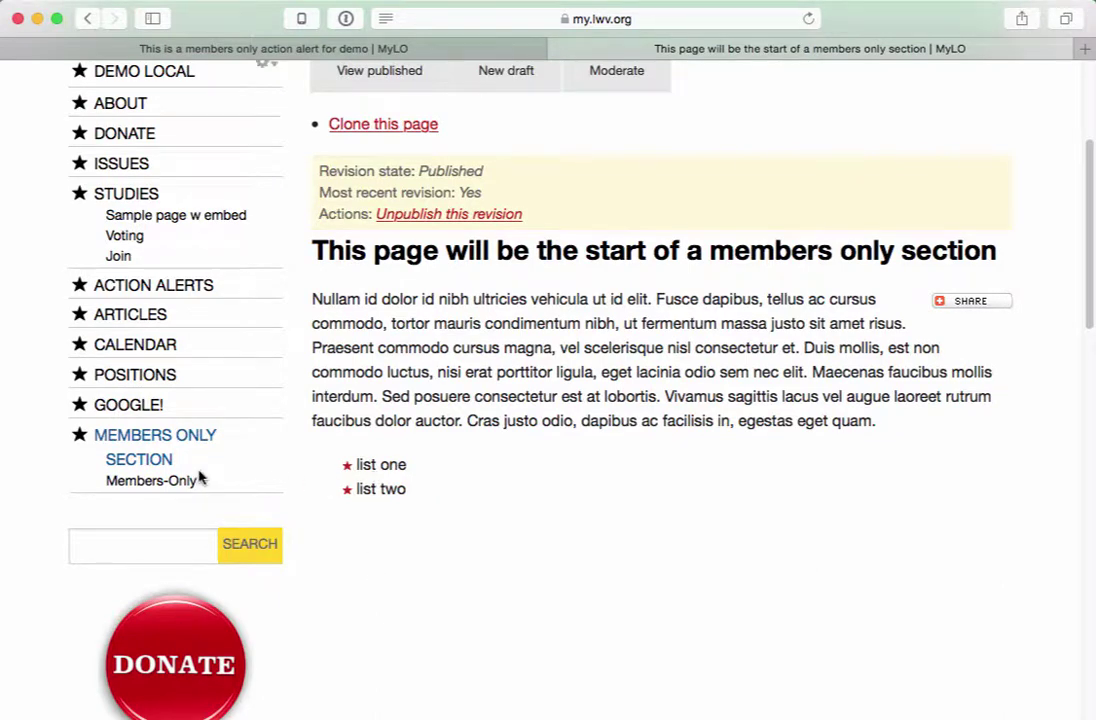
scroll(215, 200, "up", 2)
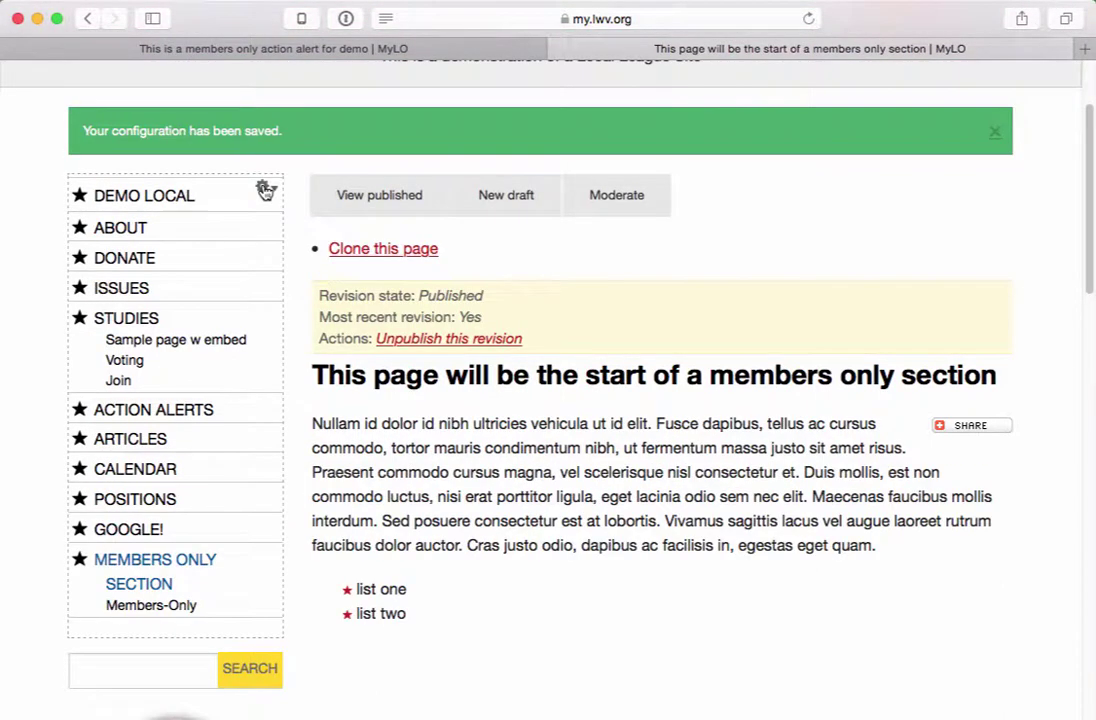
- Rename the Members-Only menu link to 'Members-Only Aggregated' and save it
left_click(265, 187)
left_click(230, 230)
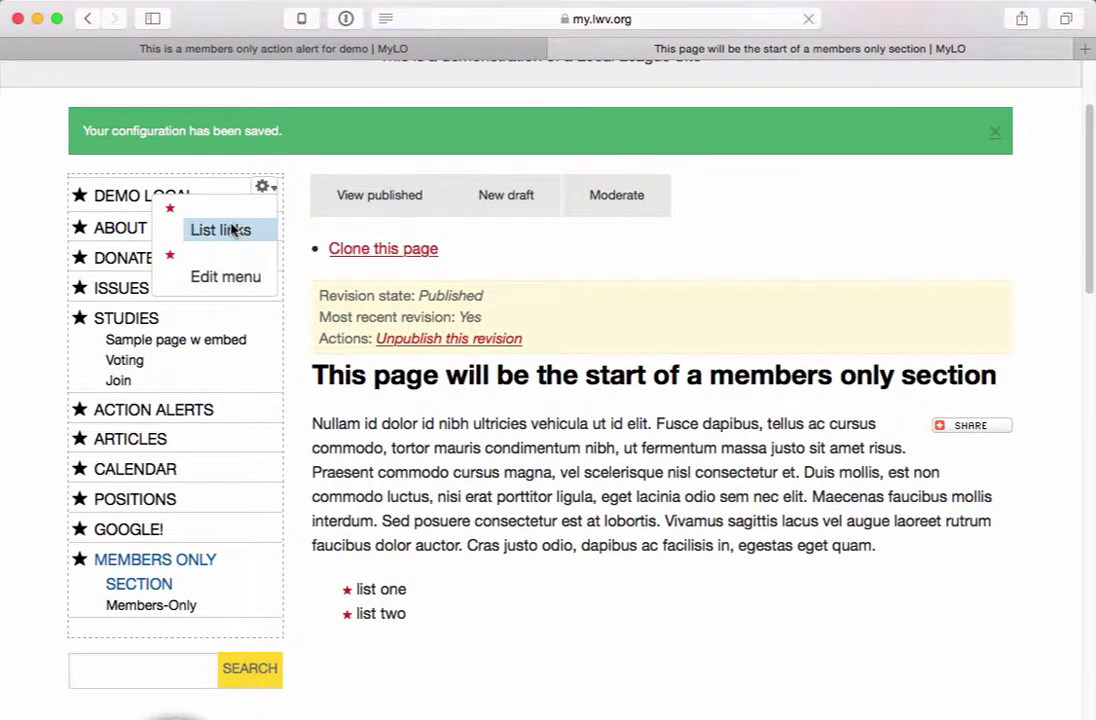
scroll(514, 705, "down", 5)
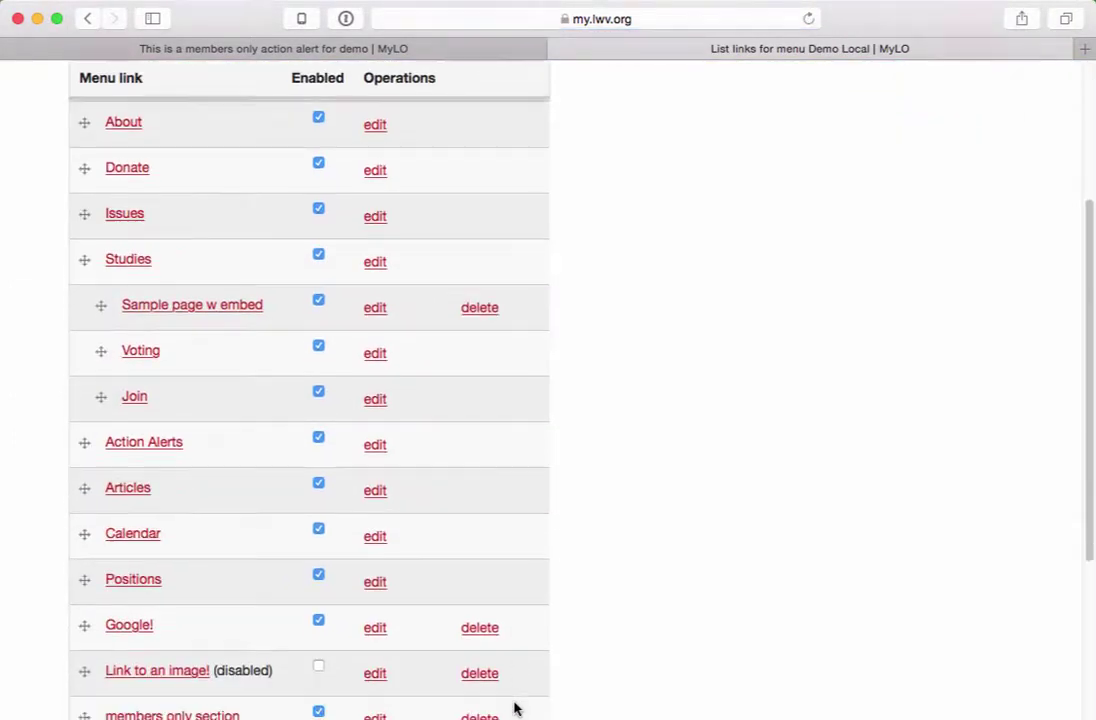
left_click(379, 592)
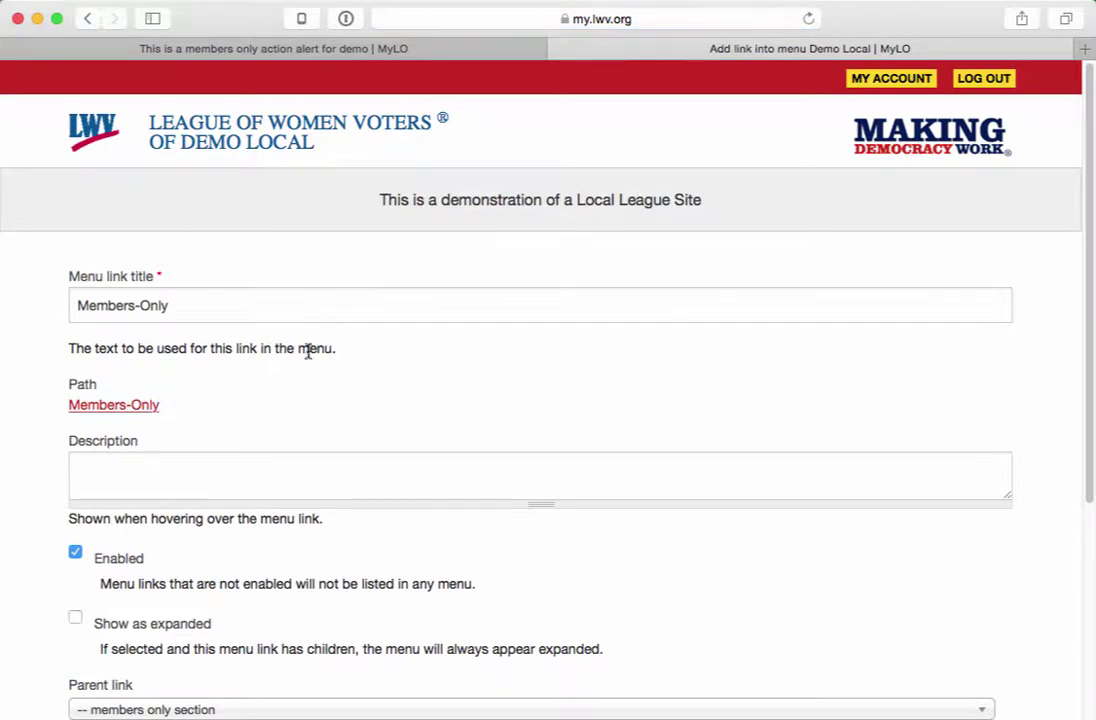
left_click(186, 302)
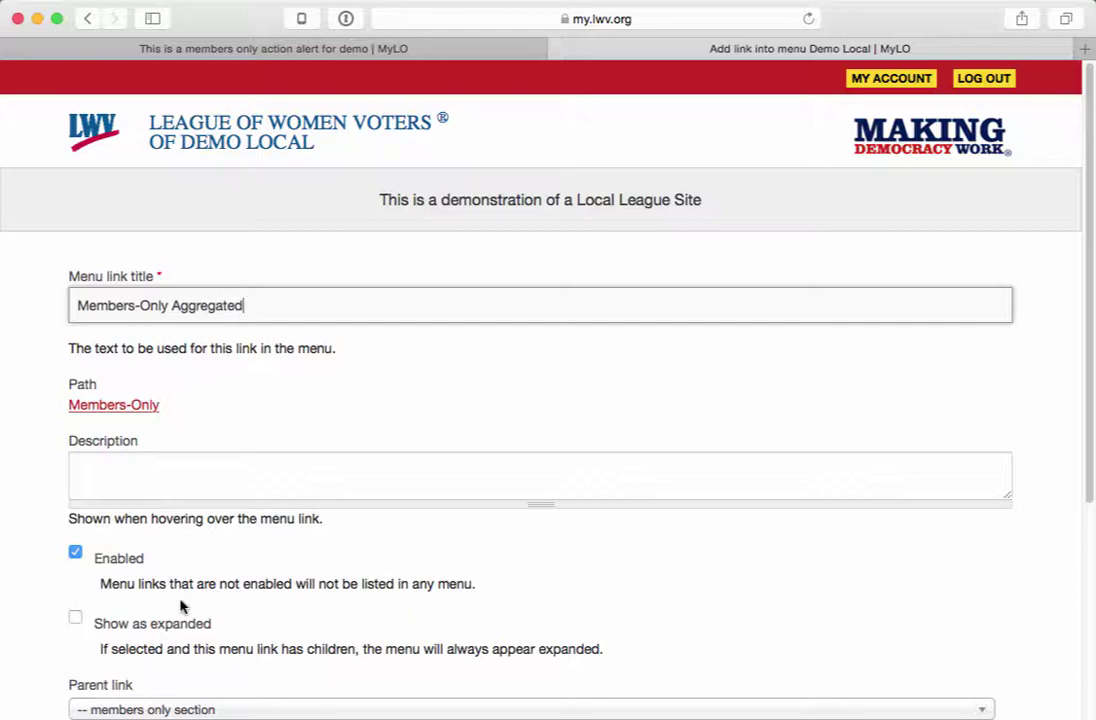
scroll(157, 520, "down", 5)
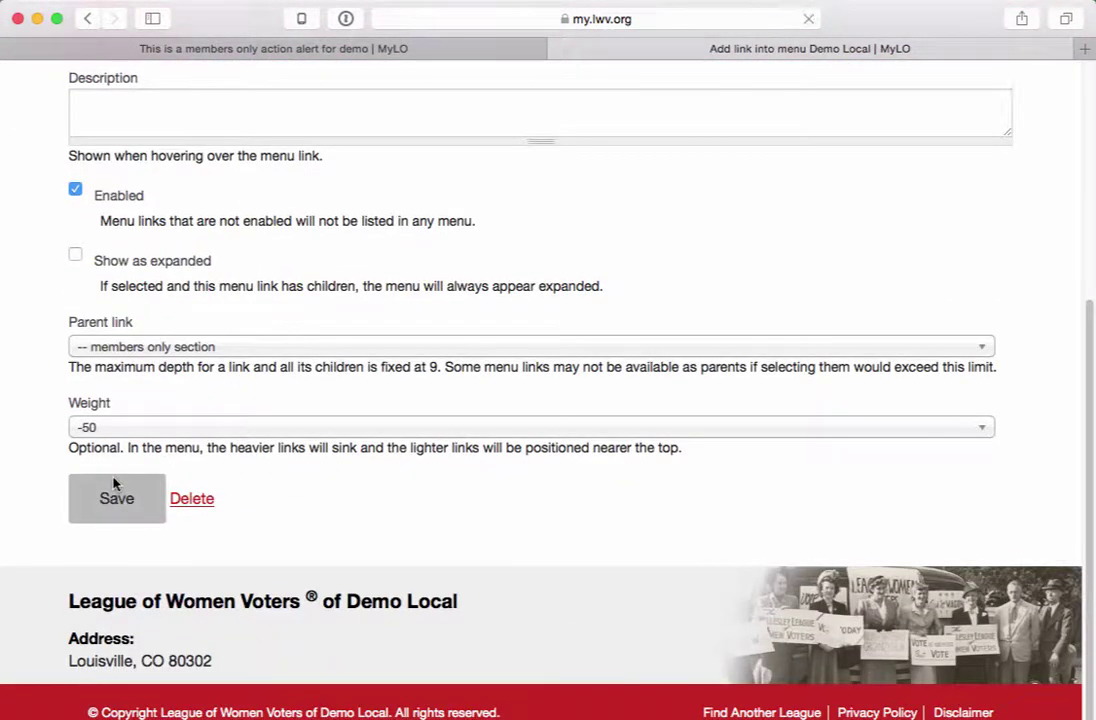
left_click(116, 502)
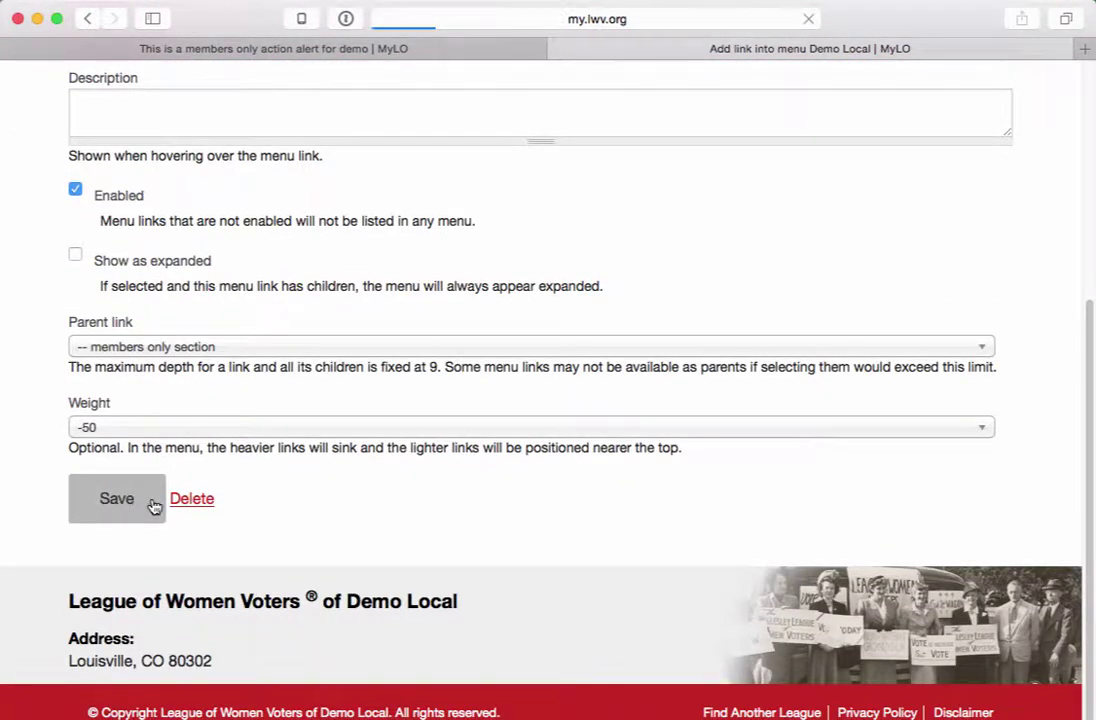
- Open the 'members only section' page from the menu links list
scroll(201, 588, "down", 1)
scroll(203, 587, "down", 6)
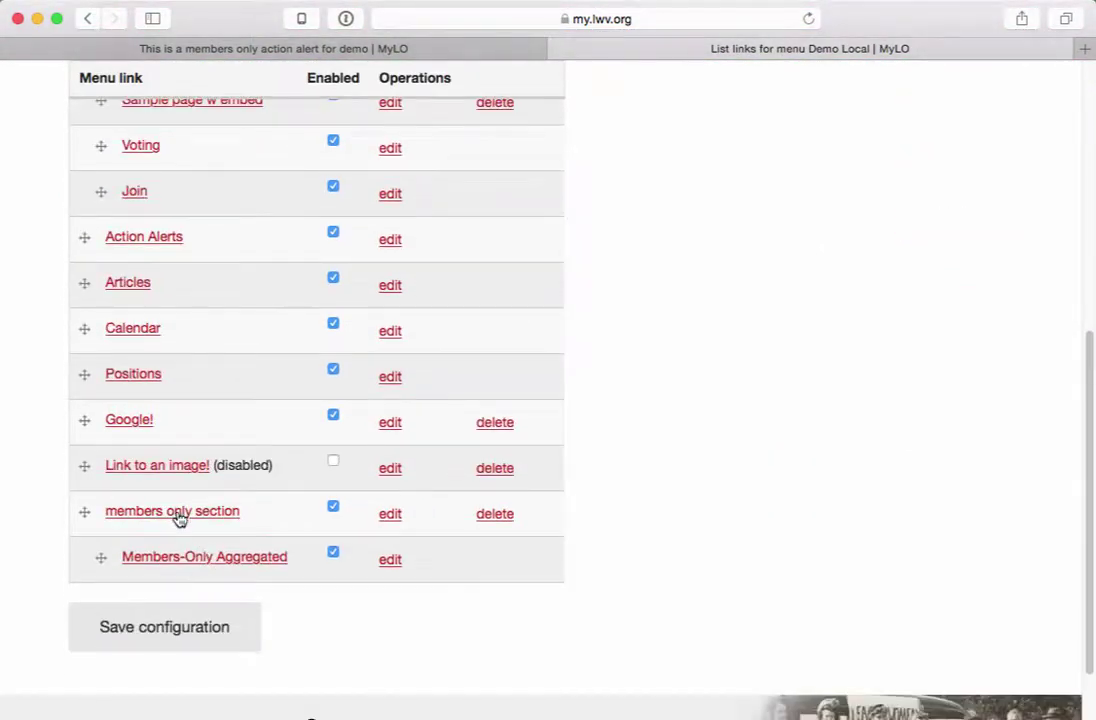
left_click(178, 508)
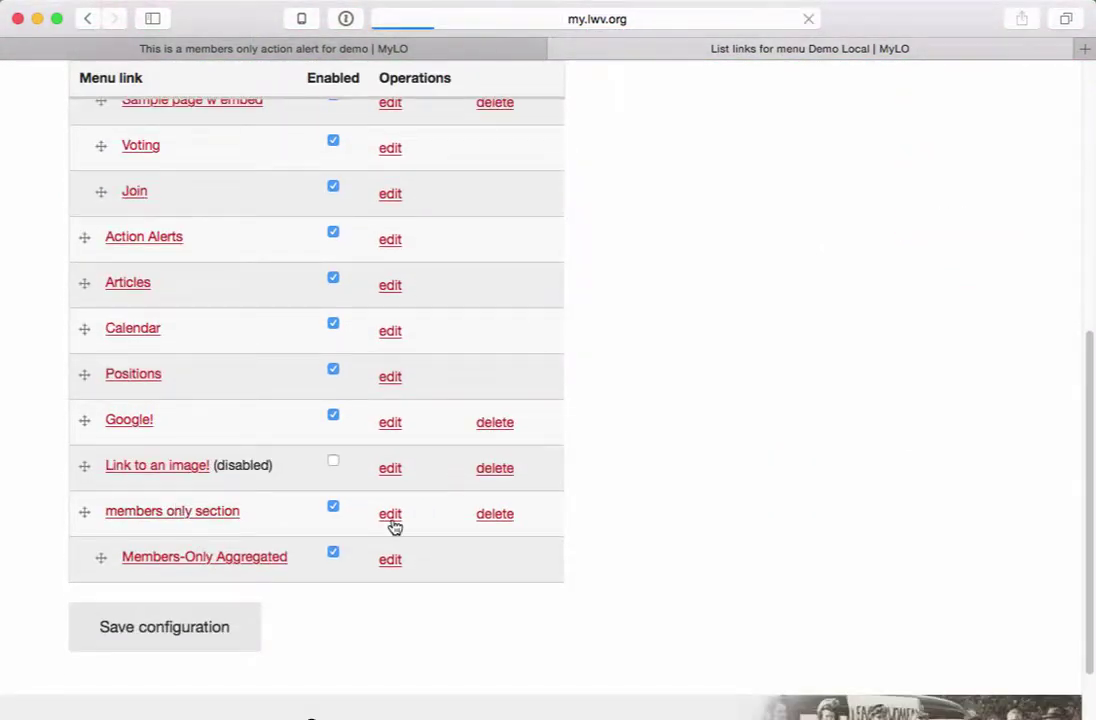
- View the Members-Only Aggregated page of members-only content
scroll(452, 518, "down", 1)
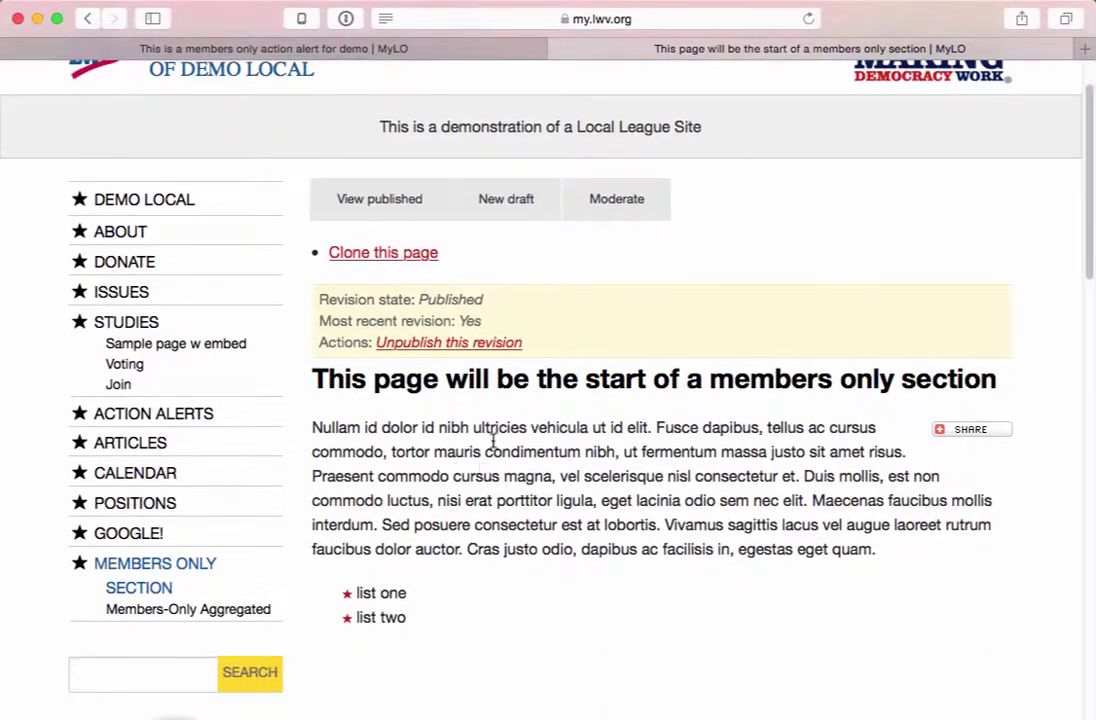
left_click(230, 611)
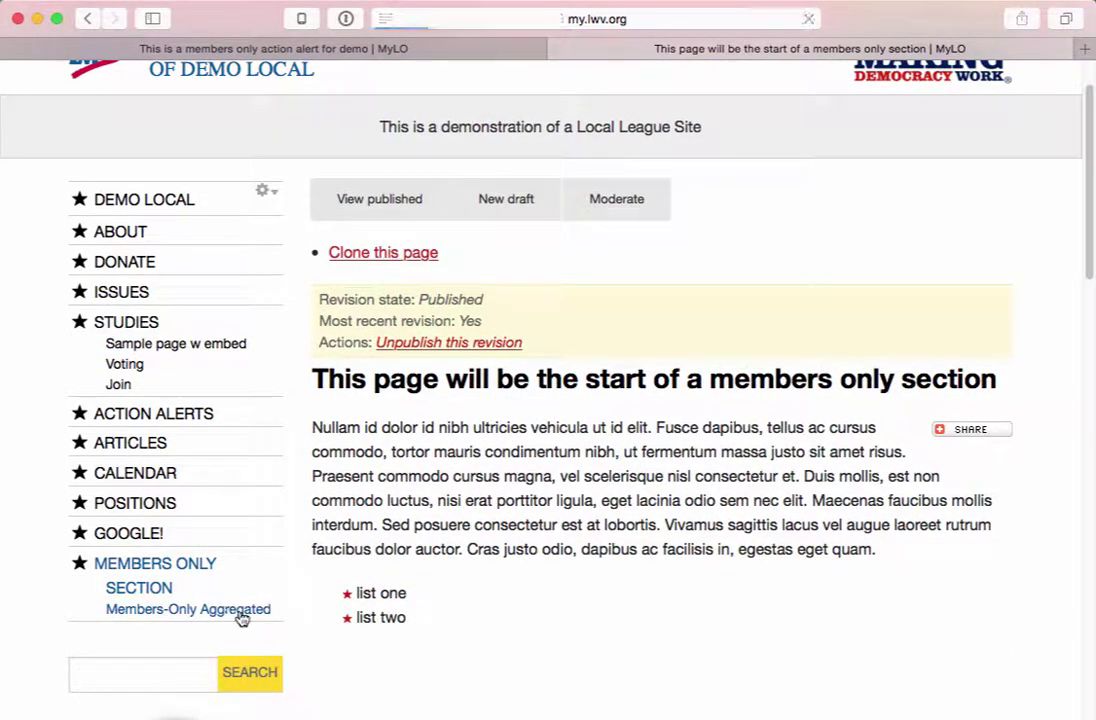
scroll(448, 619, "down", 8)
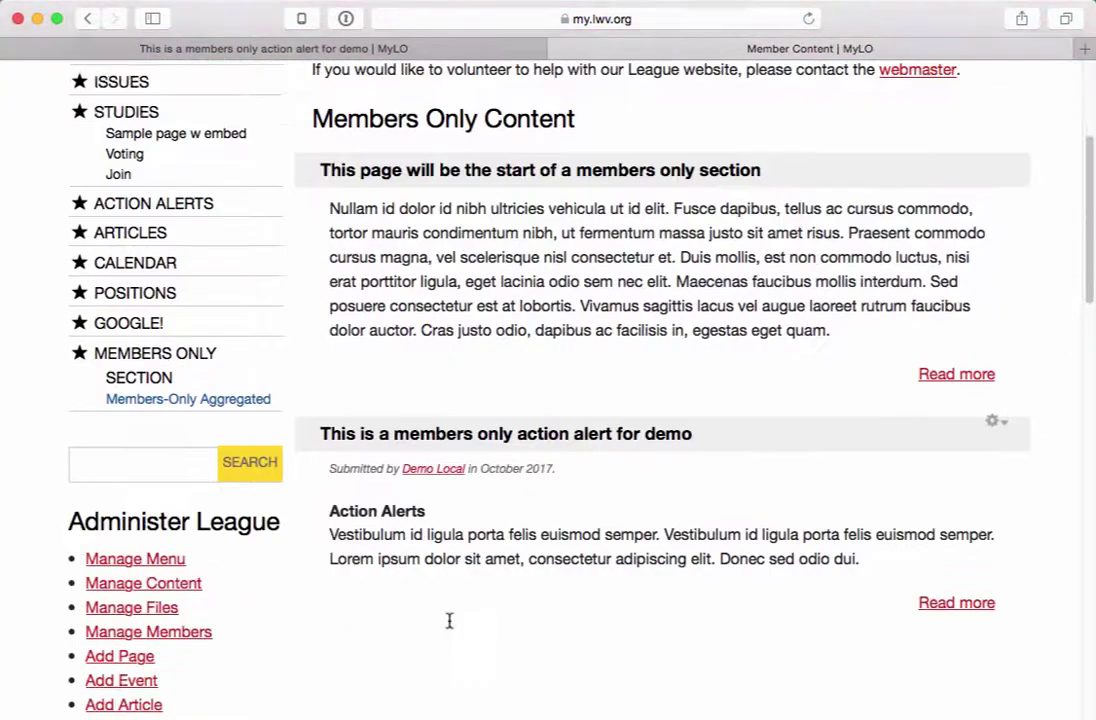
scroll(448, 619, "up", 3)
scroll(452, 625, "up", 4)
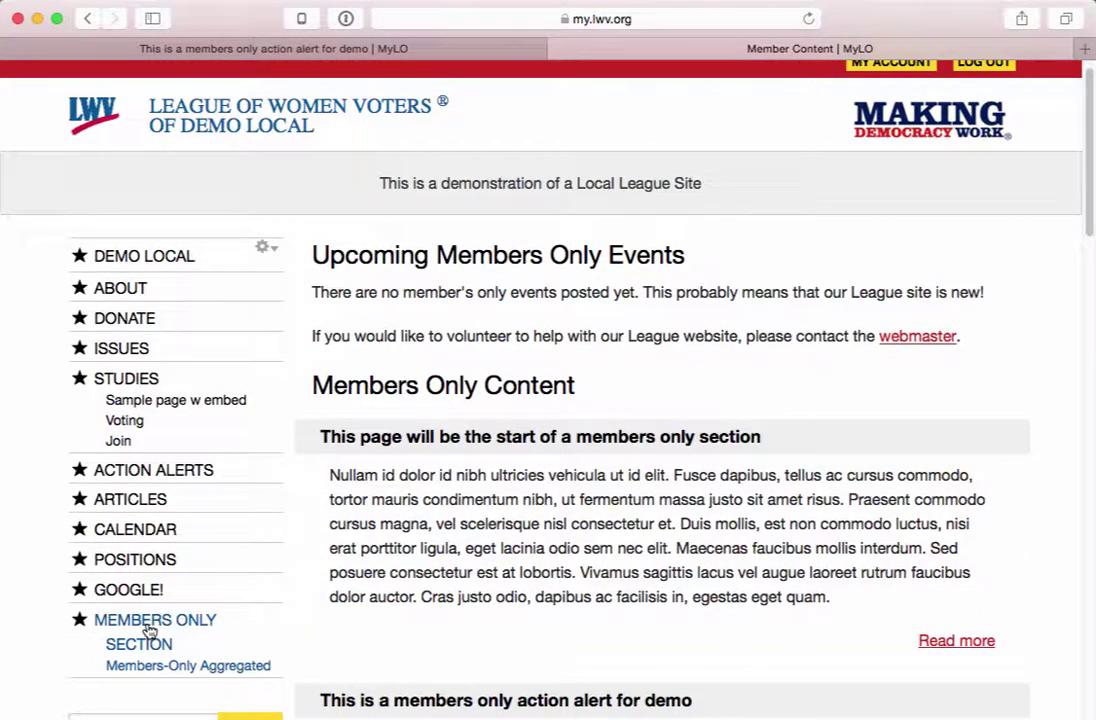
- Go back to the members only section page and display its full web address
left_click(149, 632)
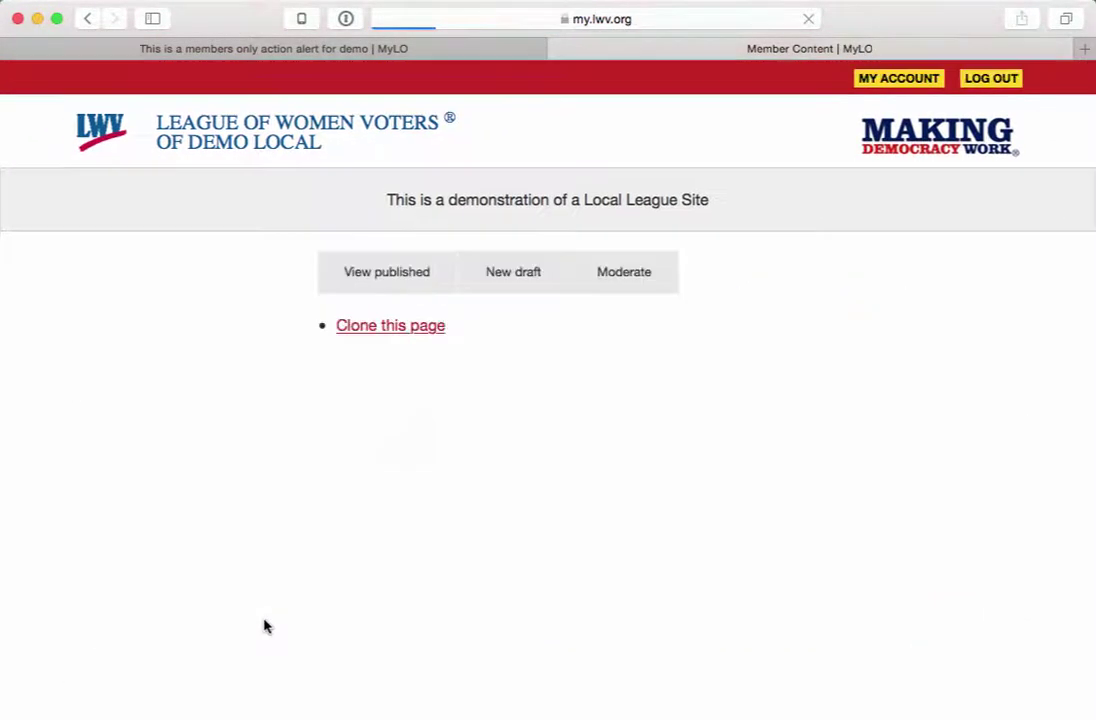
scroll(390, 643, "down", 1)
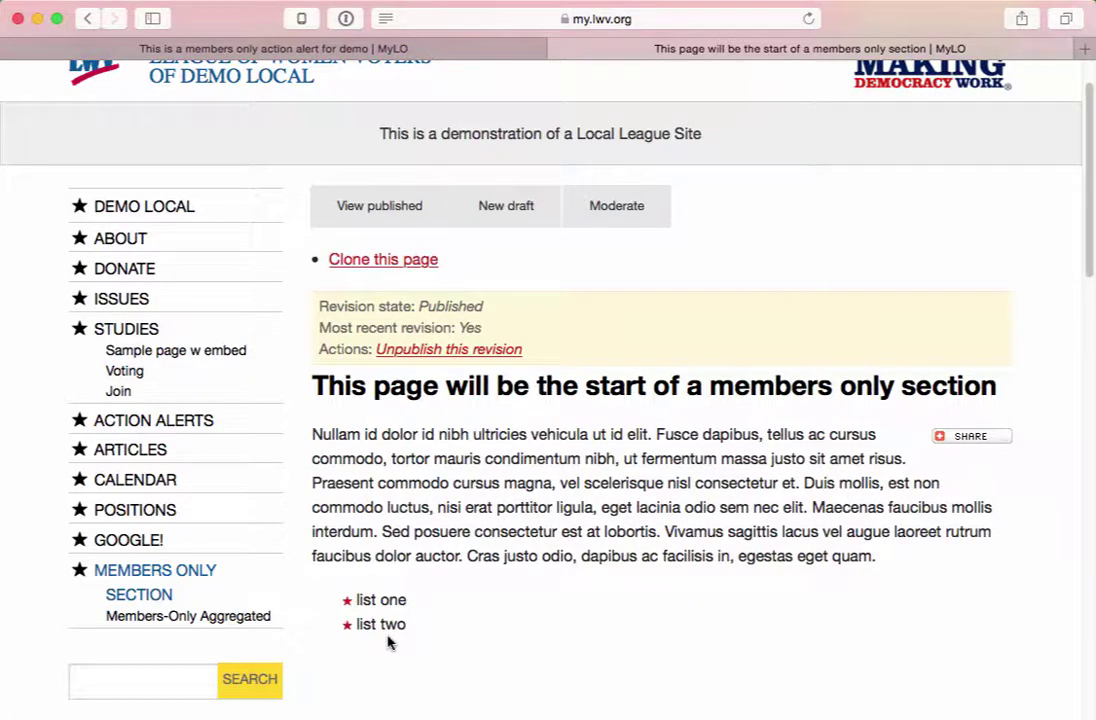
left_click(603, 19)
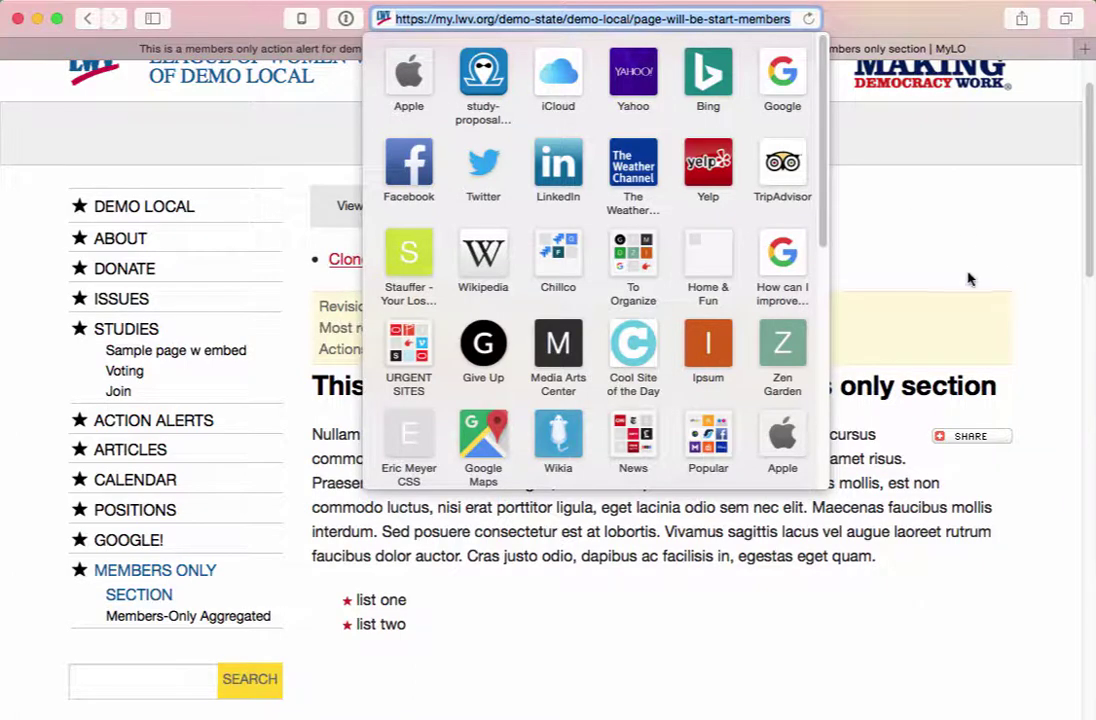
left_click(313, 490)
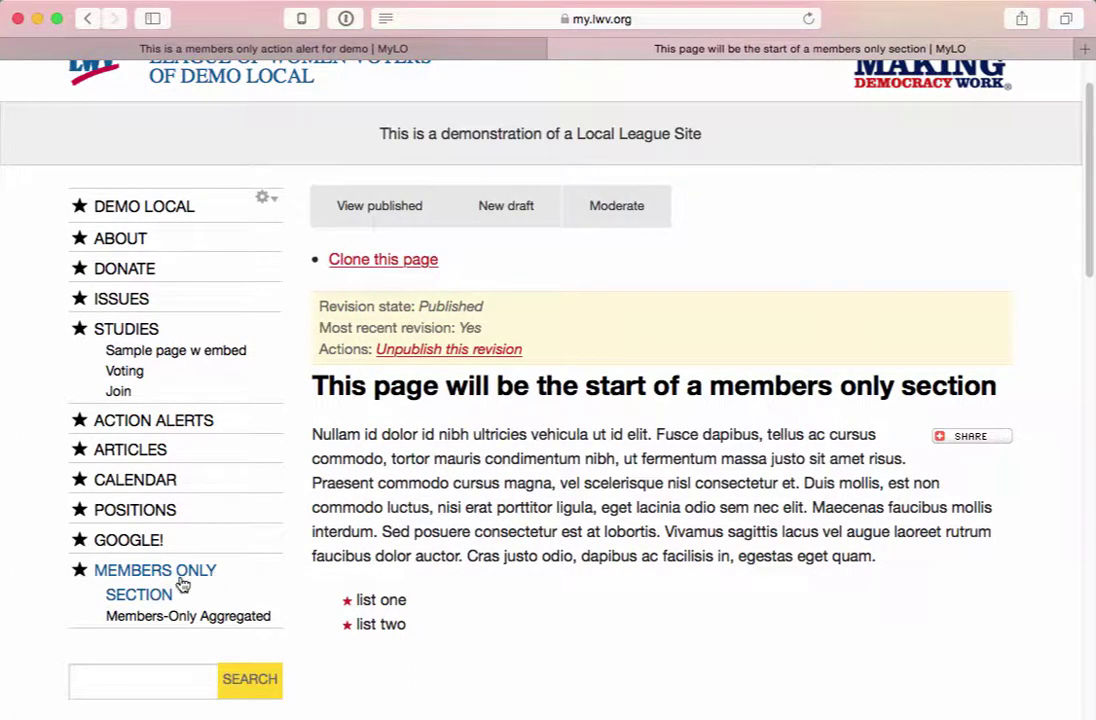
- Go to the Demo Local home page, show its address, then switch to the signed-out browser
left_click(155, 208)
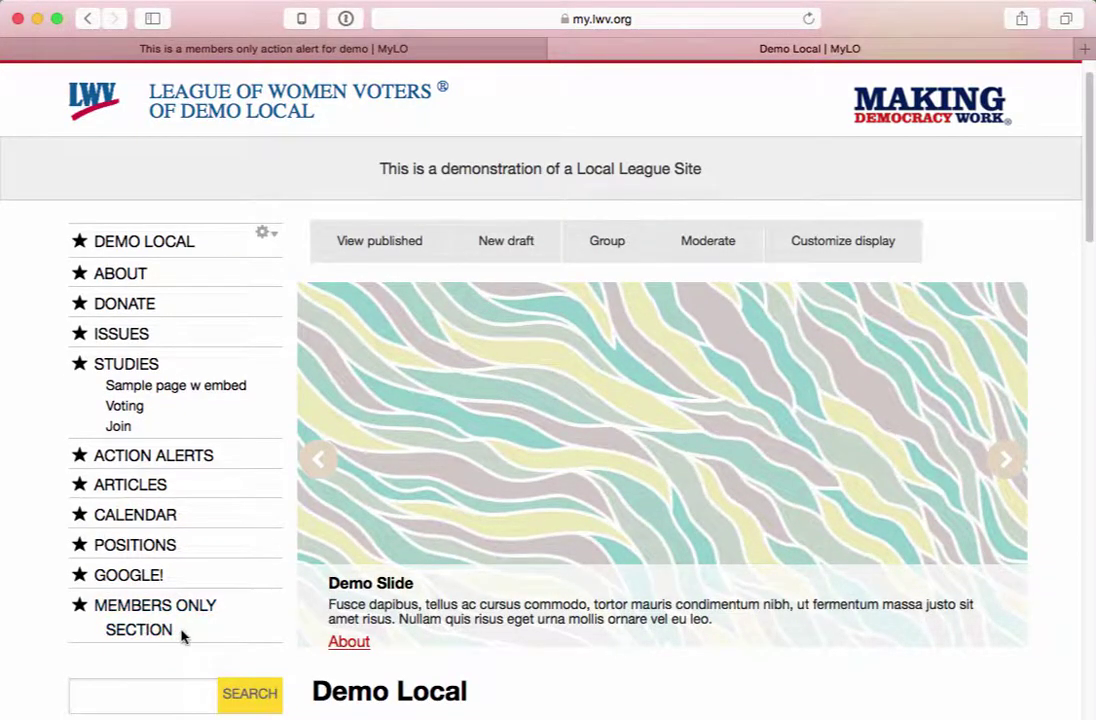
left_click_drag(183, 634, 90, 608)
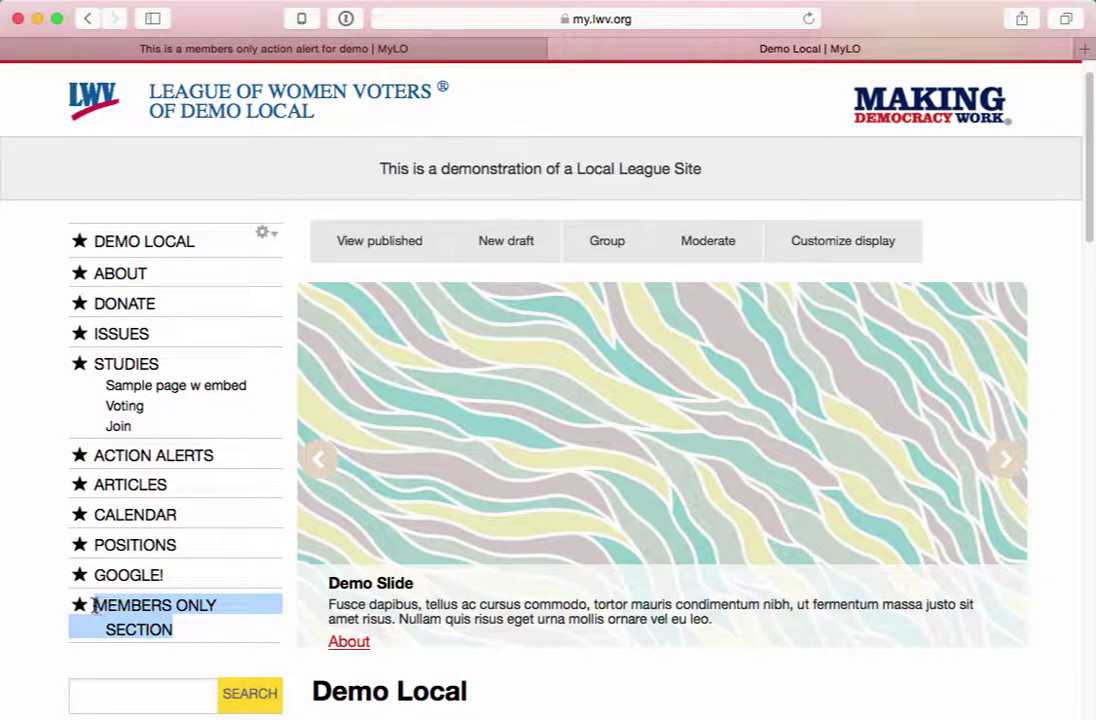
left_click(483, 22)
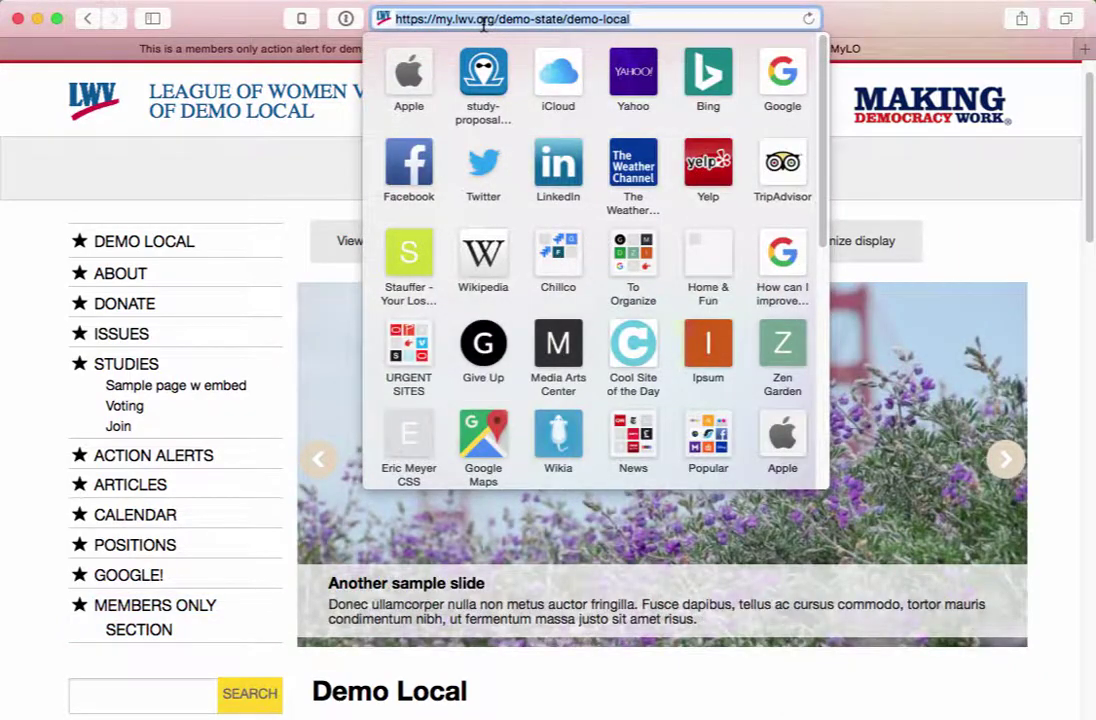
key("super+Tab")
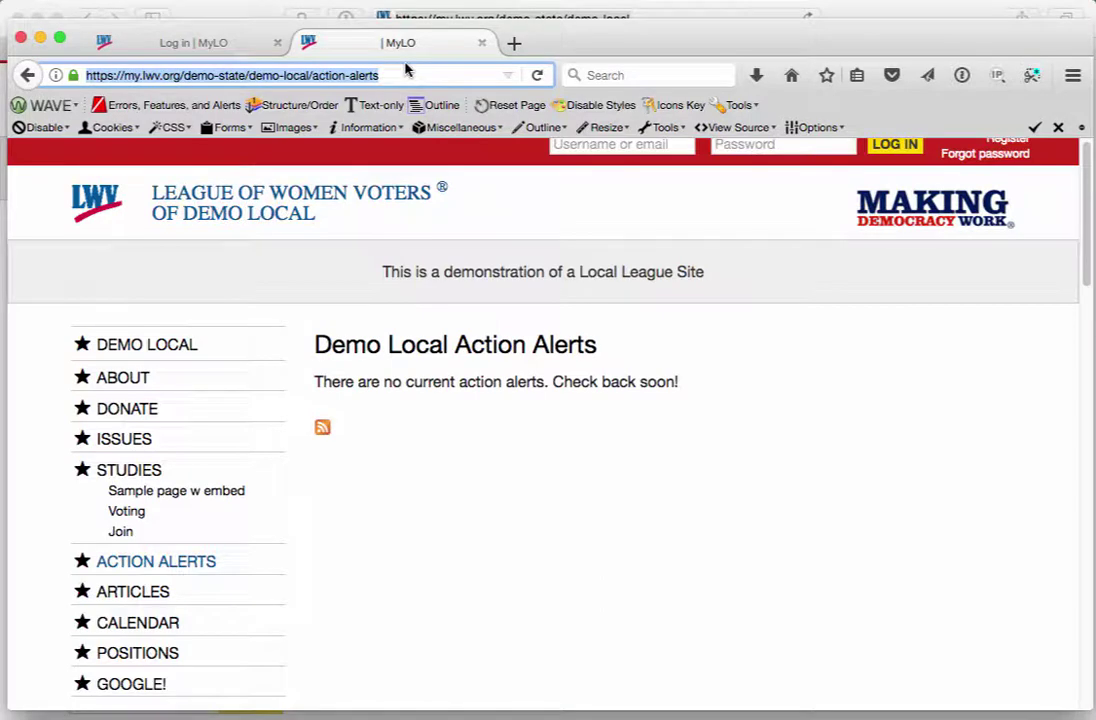
key("Return")
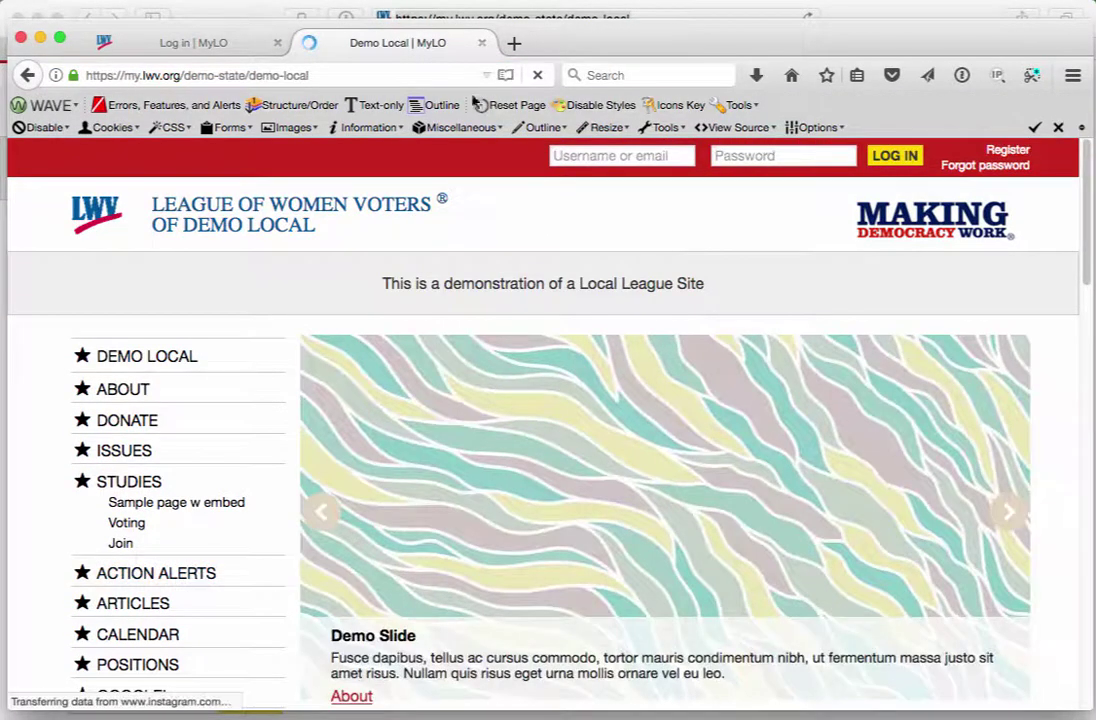
scroll(404, 416, "down", 3)
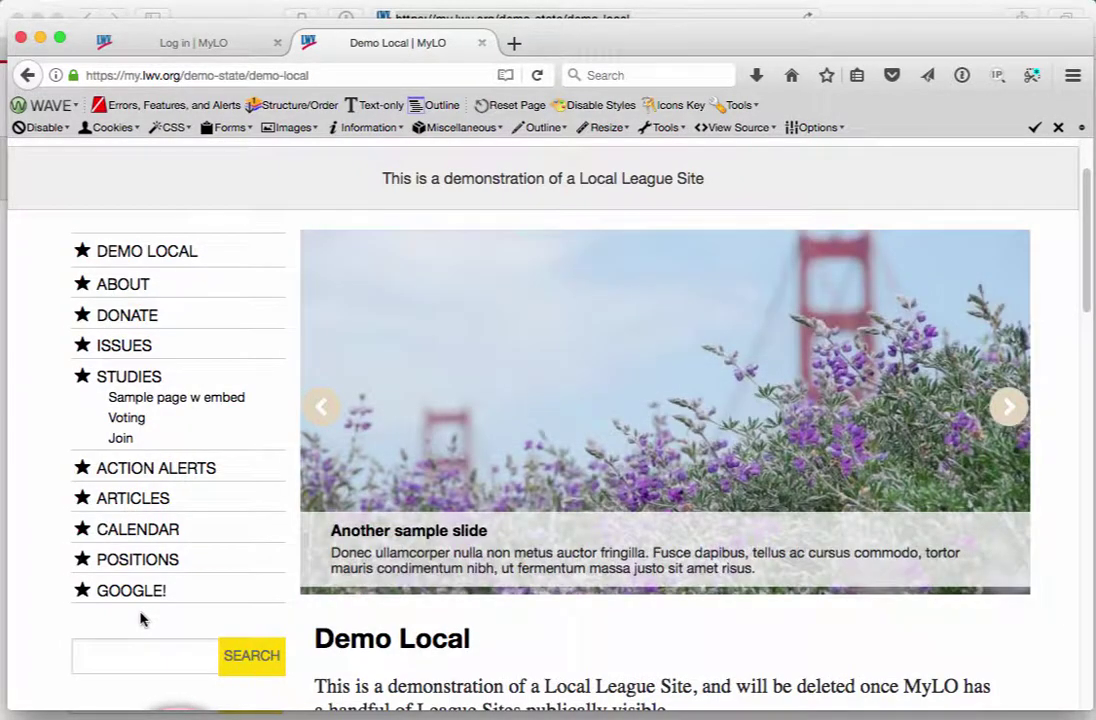
scroll(191, 567, "up", 3)
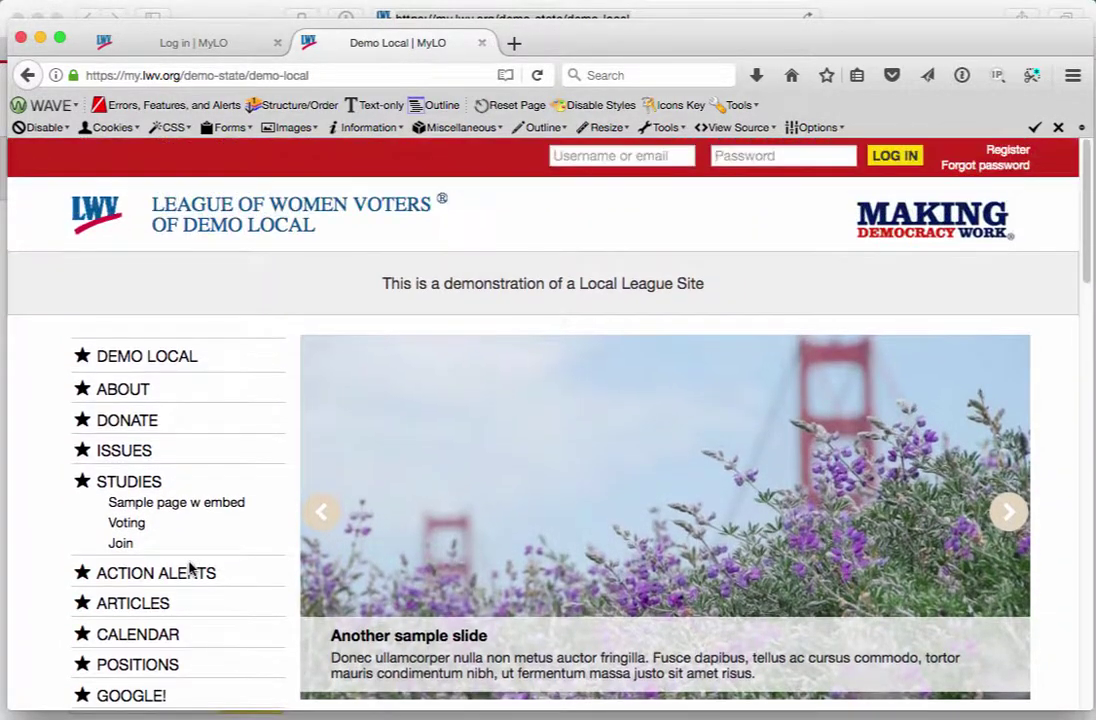
left_click(778, 157)
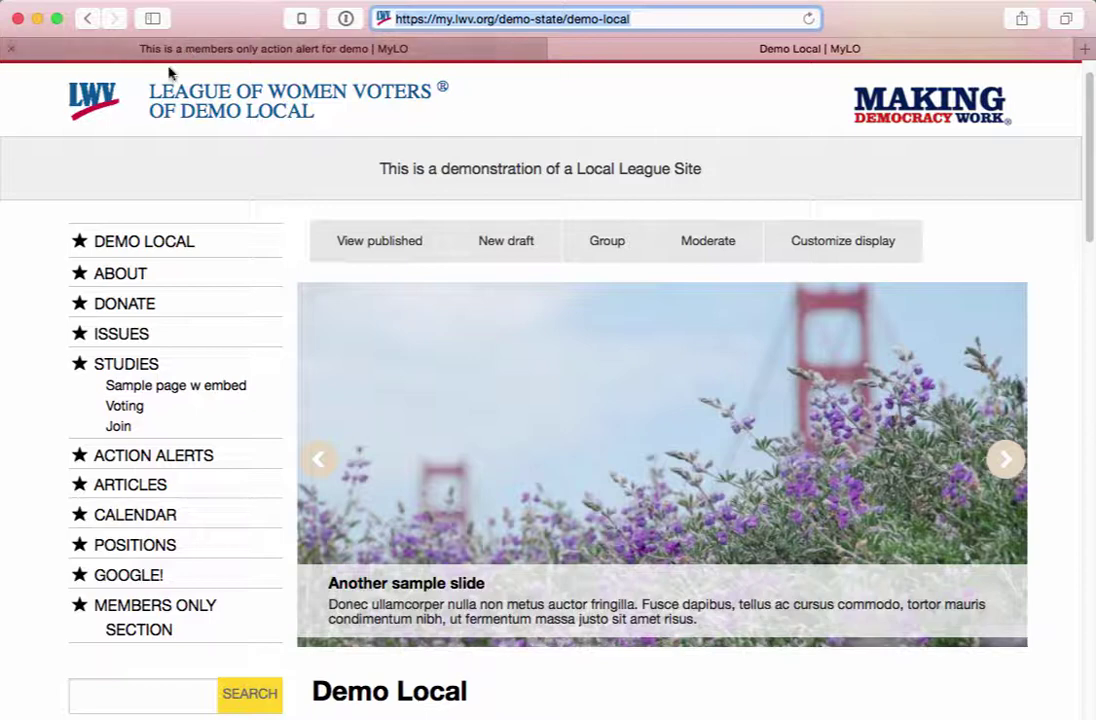
- Start a new draft of 'Sample page w embed' and set it to Private - accessible only to members
left_click(163, 387)
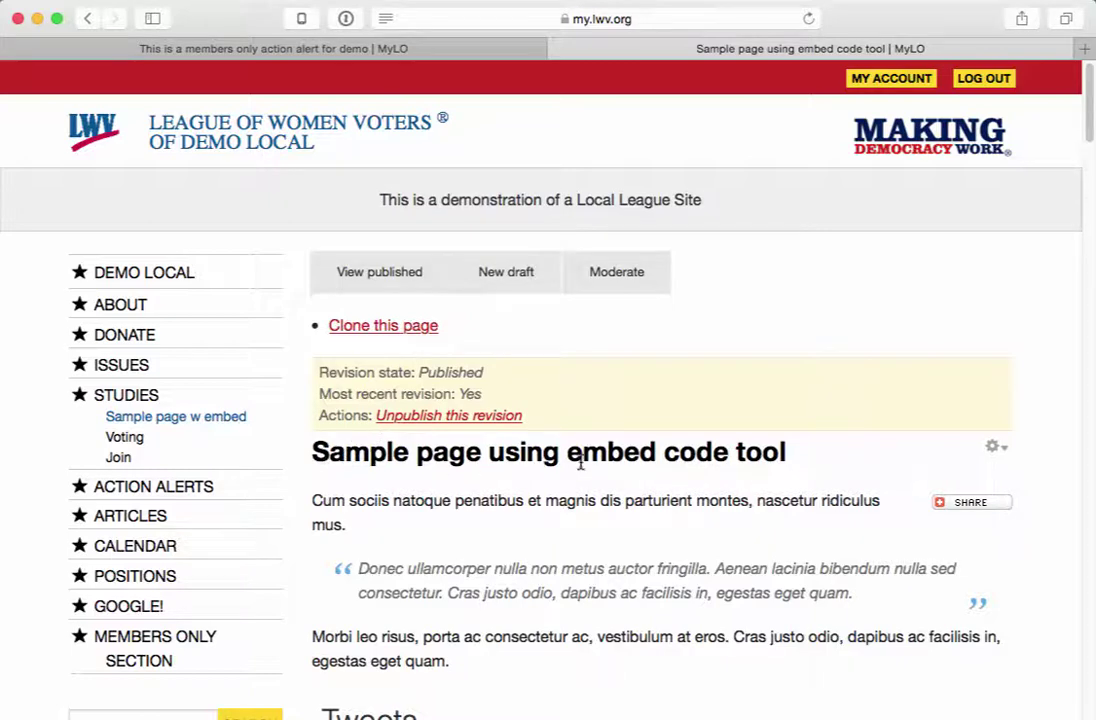
left_click(484, 281)
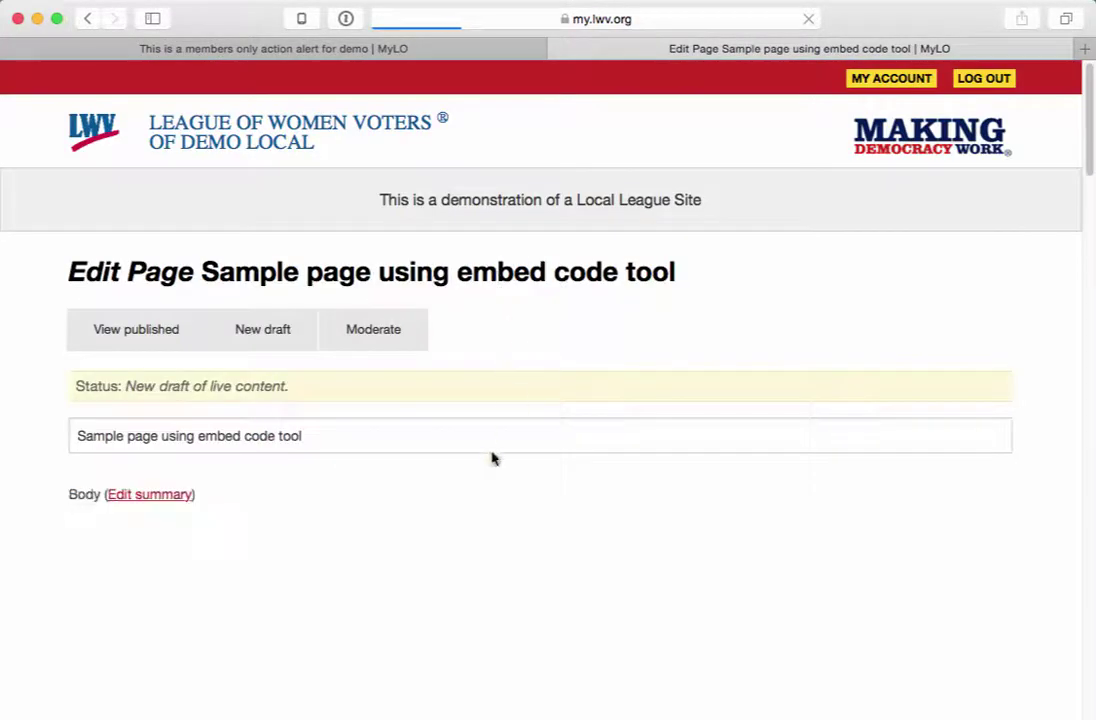
scroll(404, 604, "down", 10)
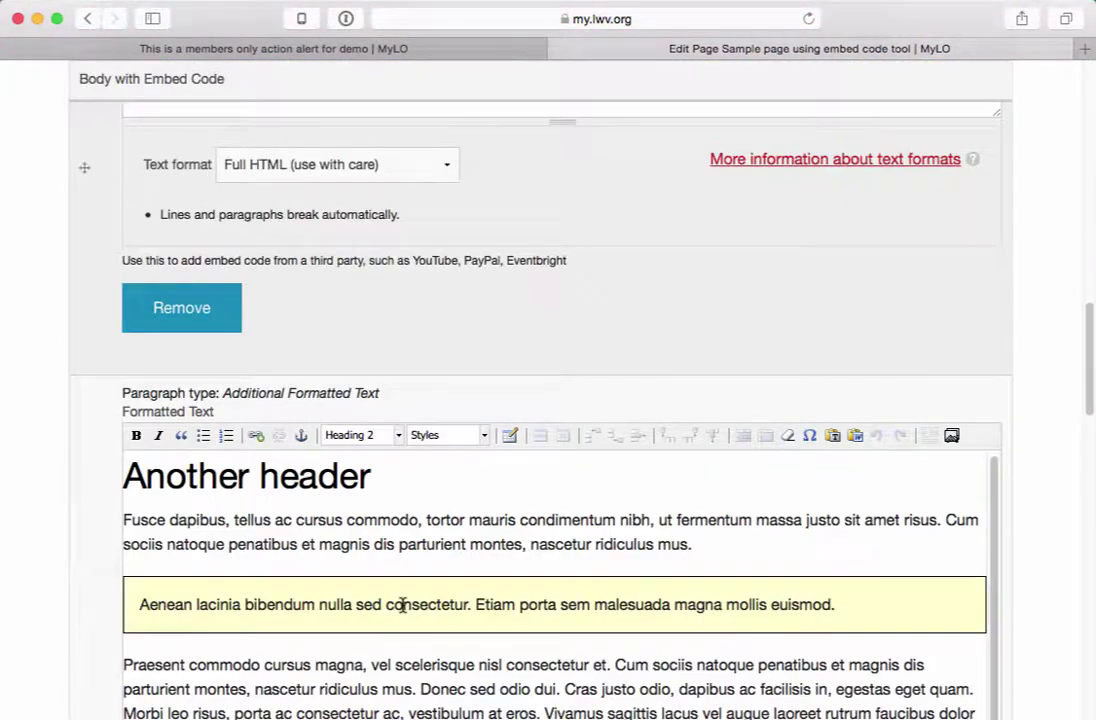
scroll(49, 621, "down", 10)
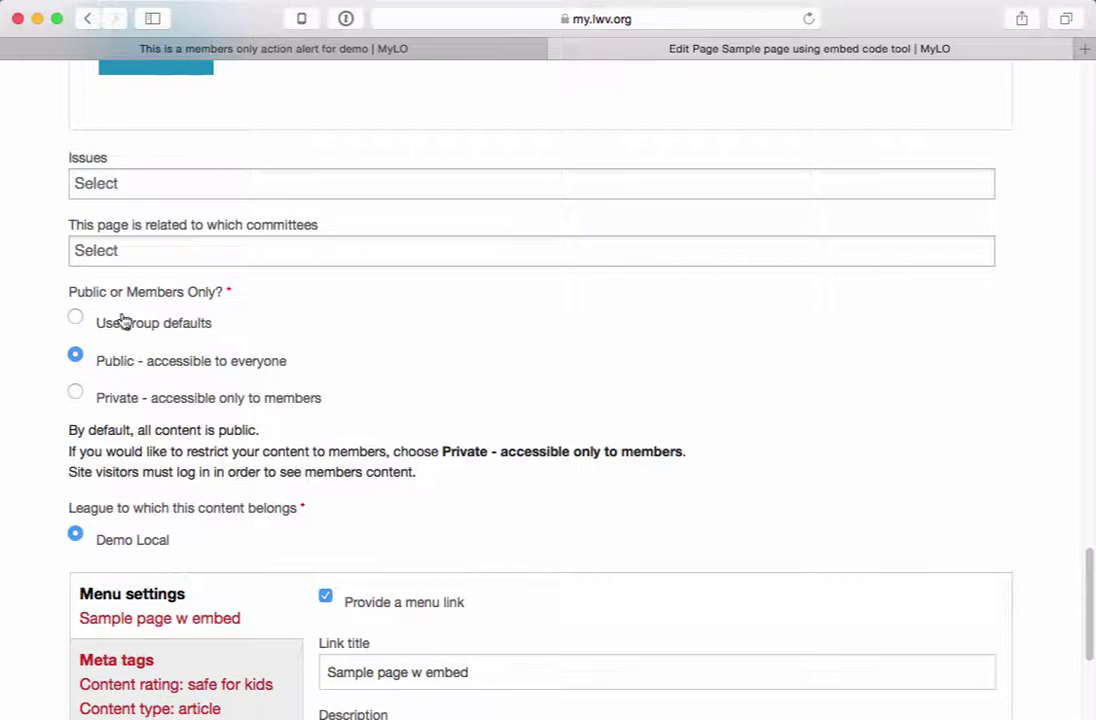
left_click_drag(67, 291, 245, 293)
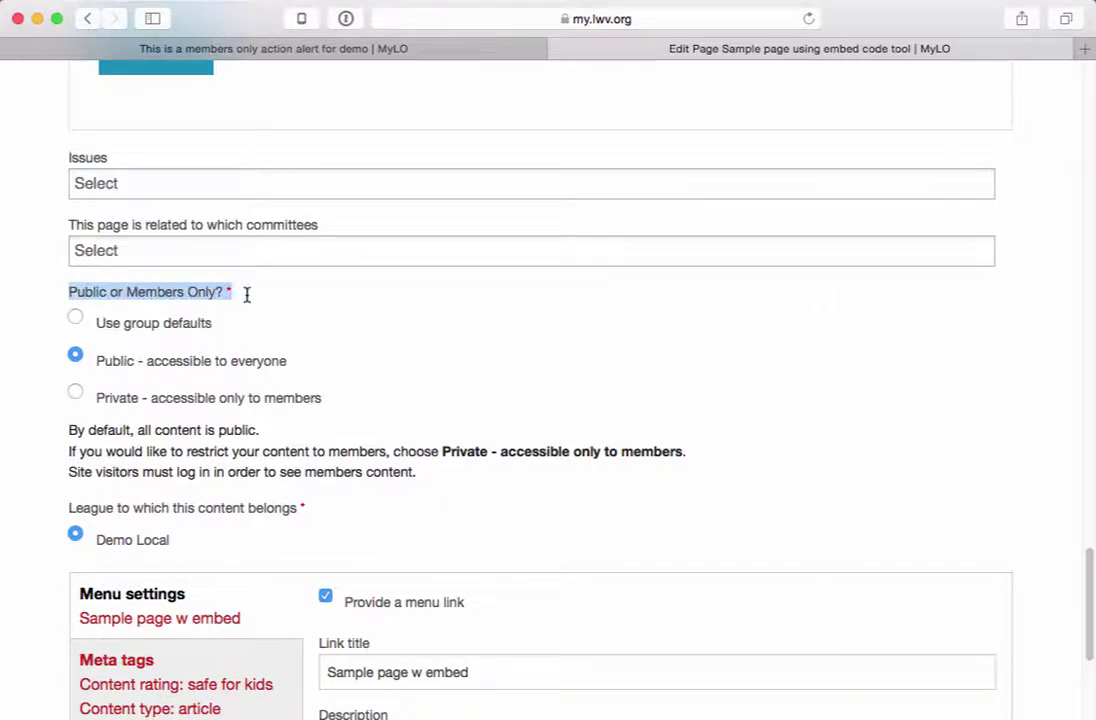
left_click(75, 397)
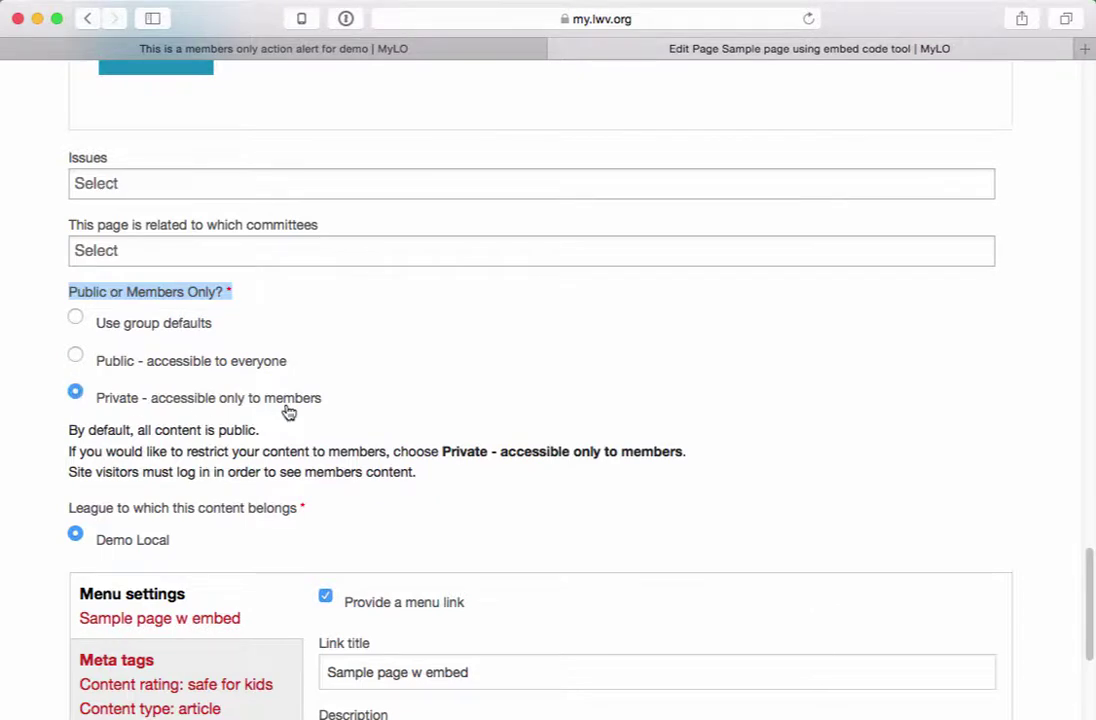